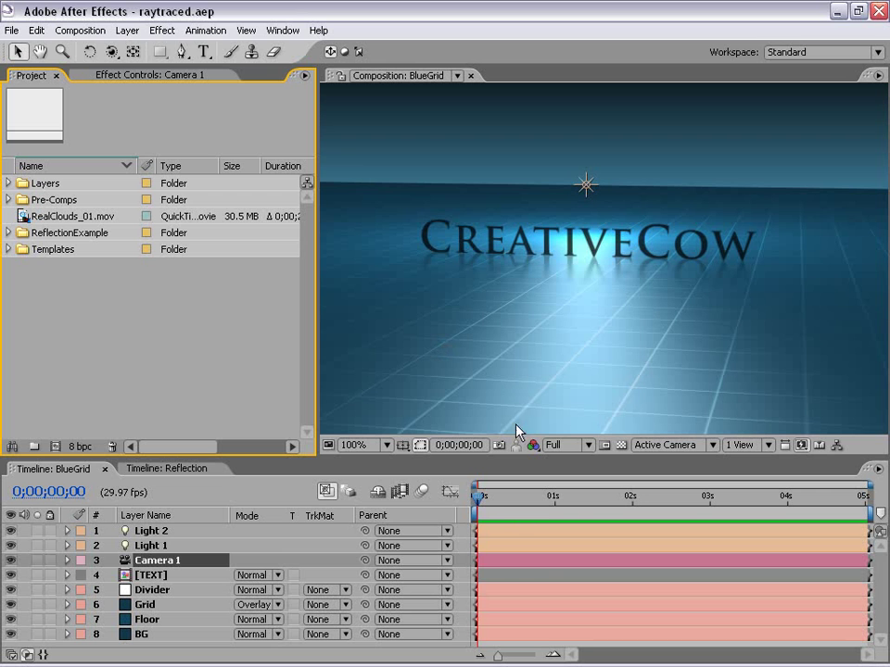
Preview the finished animations in the BlueGrid and Reflection compositions.
{"action": "left_click_drag", "start_coordinate": [479, 499], "coordinate": [629, 503]}
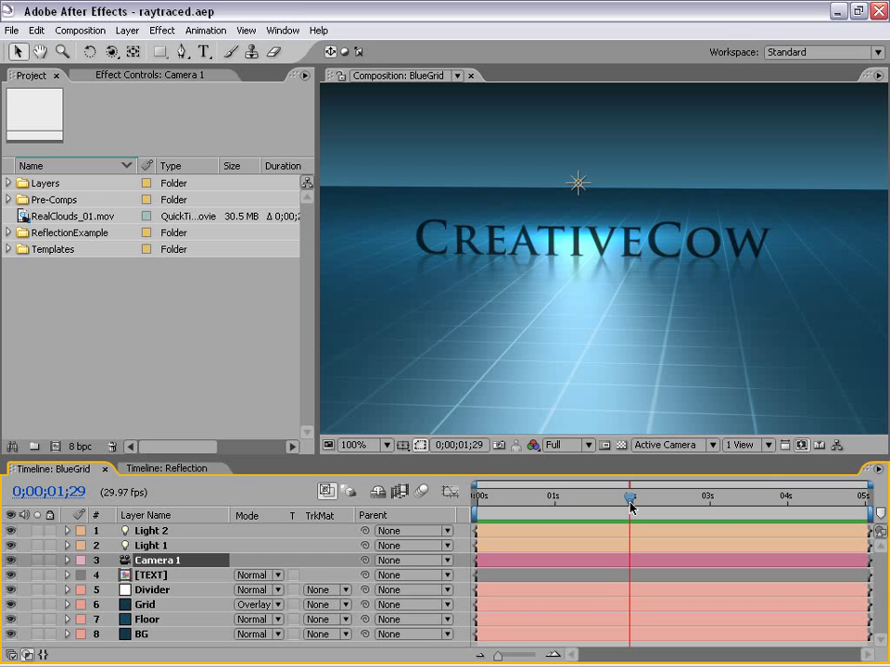
{"action": "left_click_drag", "start_coordinate": [631, 507], "coordinate": [476, 500]}
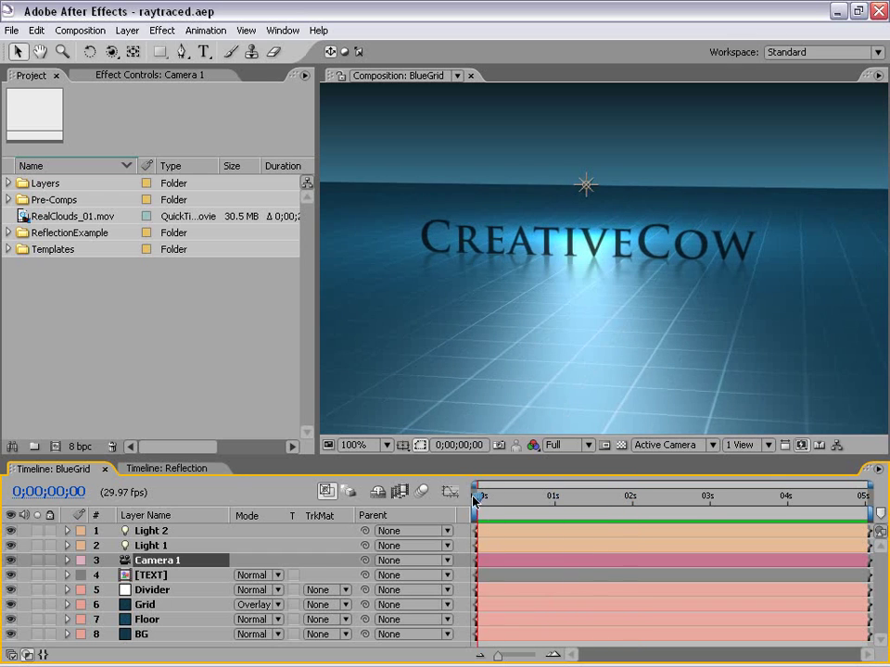
{"action": "key", "text": "KP_0"}
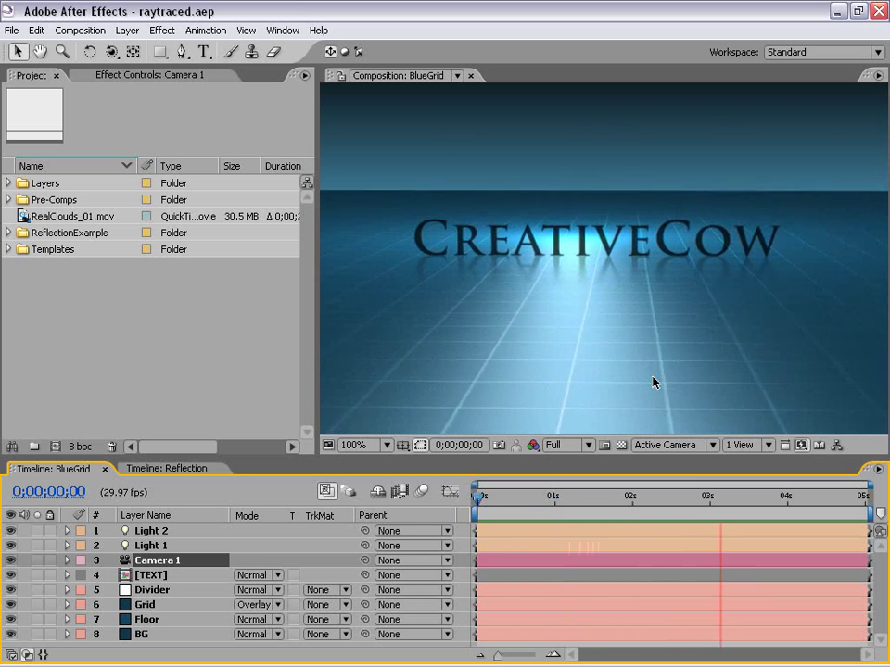
{"action": "left_click", "coordinate": [154, 469]}
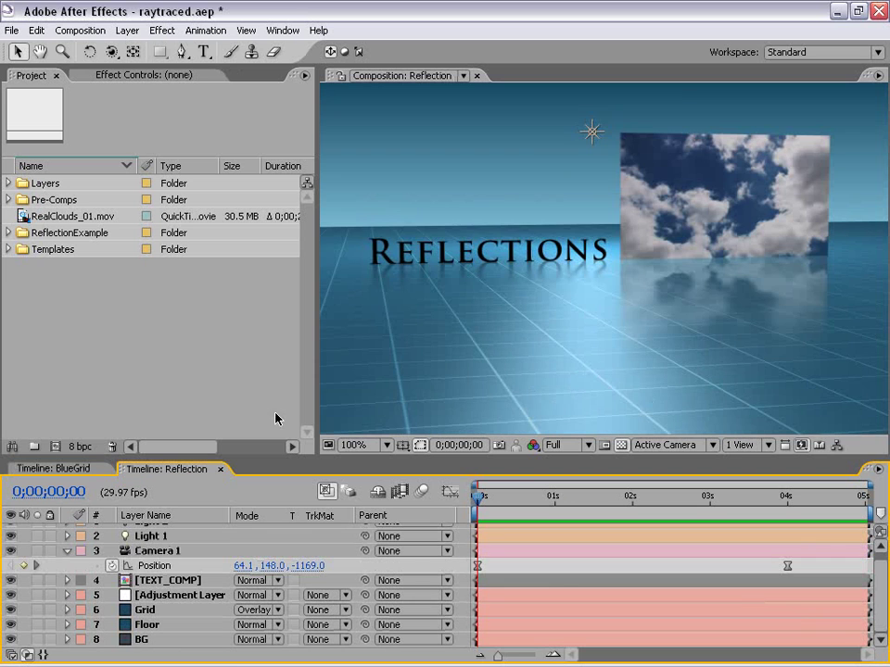
{"action": "key", "text": "KP_0"}
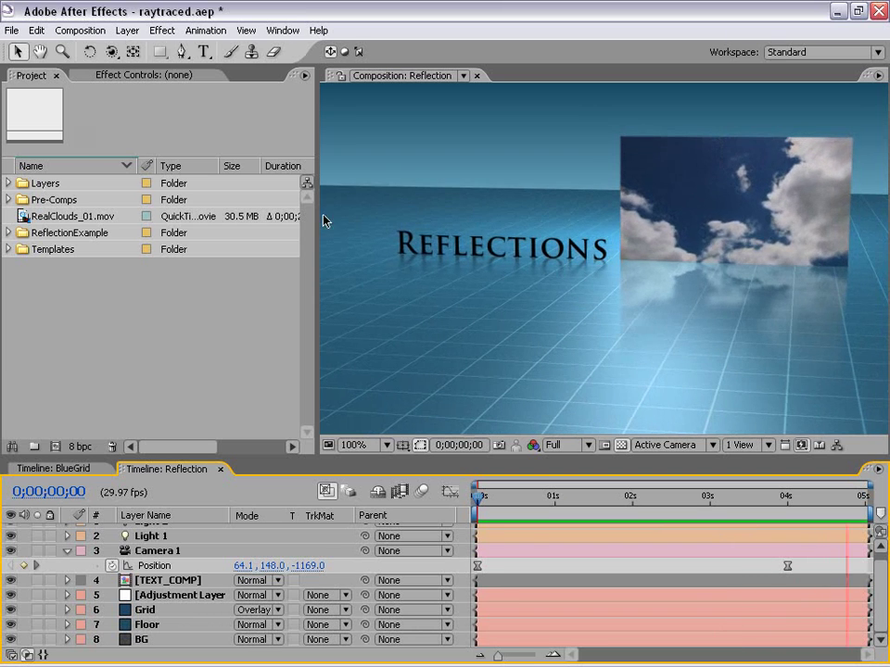
{"action": "key", "text": "space"}
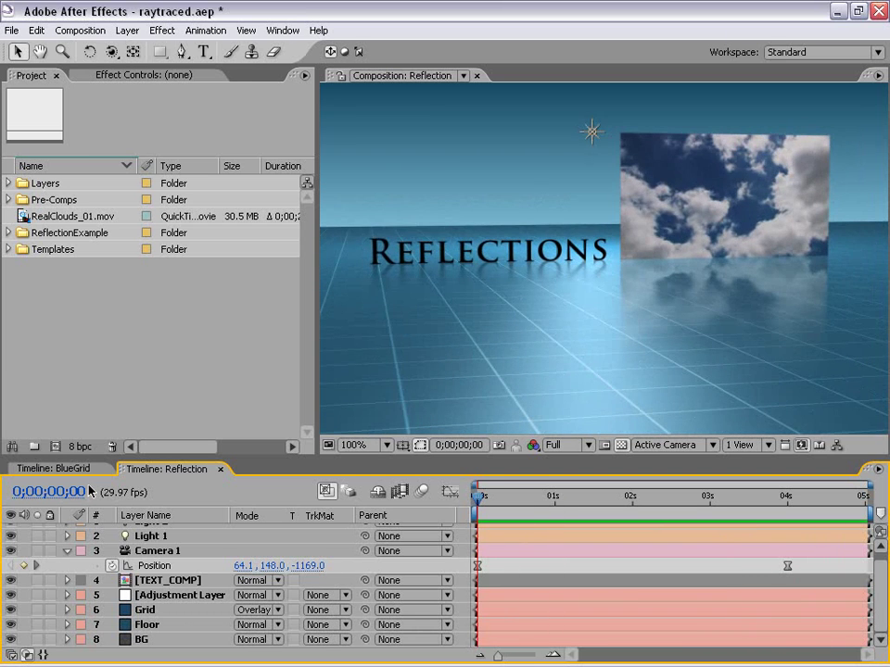
{"action": "left_click", "coordinate": [99, 469]}
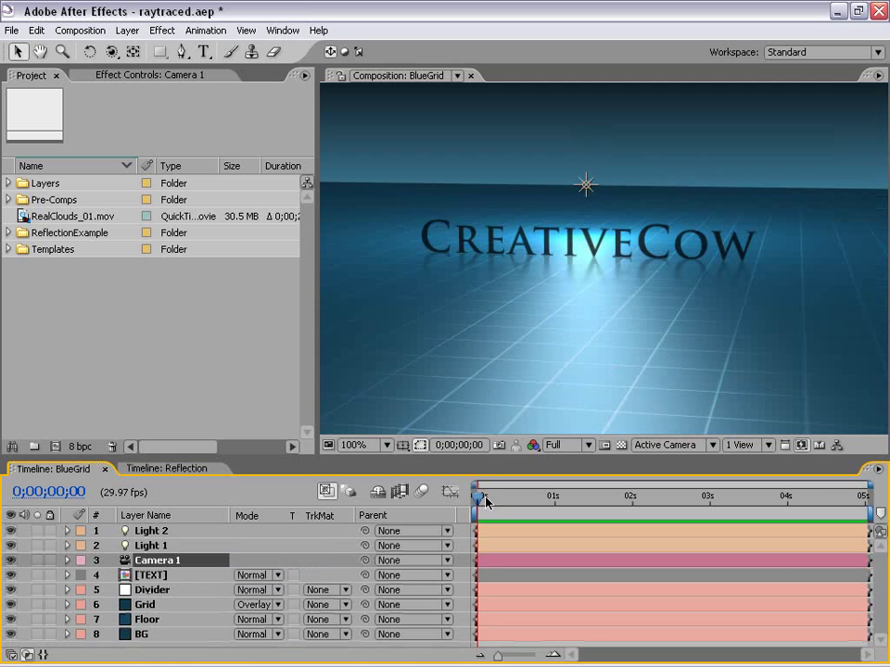
{"action": "mouse_move", "coordinate": [481, 498]}
{"action": "left_mouse_down"}
{"action": "mouse_move", "coordinate": [807, 496]}
{"action": "mouse_move", "coordinate": [467, 503]}
{"action": "left_mouse_up"}
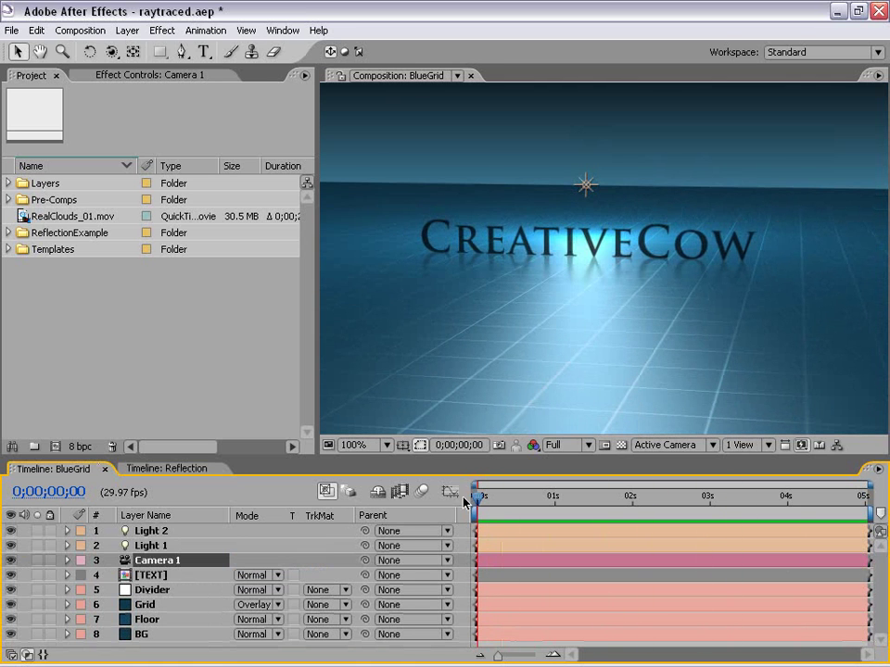
Create a new composition from the NTSC DV preset, 720 x 480, with the pixel aspect ratio set to Square Pixels.
{"action": "left_click", "coordinate": [81, 31]}
{"action": "left_click", "coordinate": [92, 49]}
{"action": "left_click", "coordinate": [522, 222]}
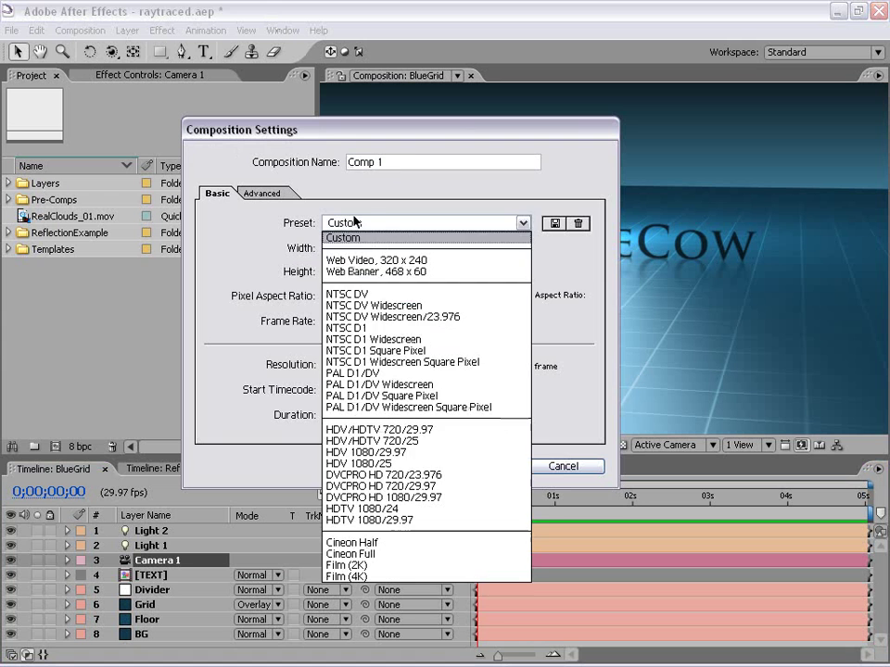
{"action": "left_click", "coordinate": [391, 297]}
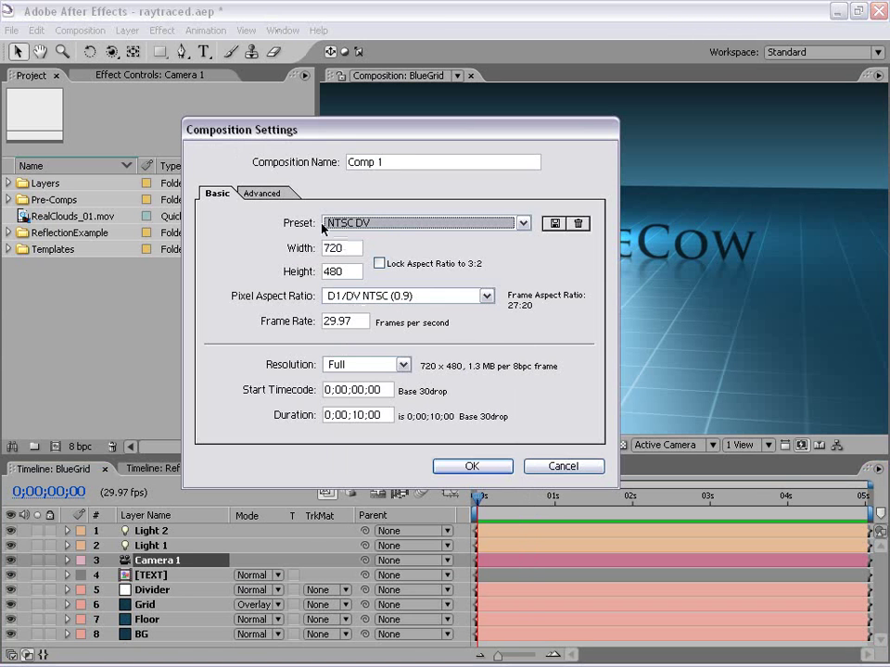
{"action": "left_click", "coordinate": [343, 296]}
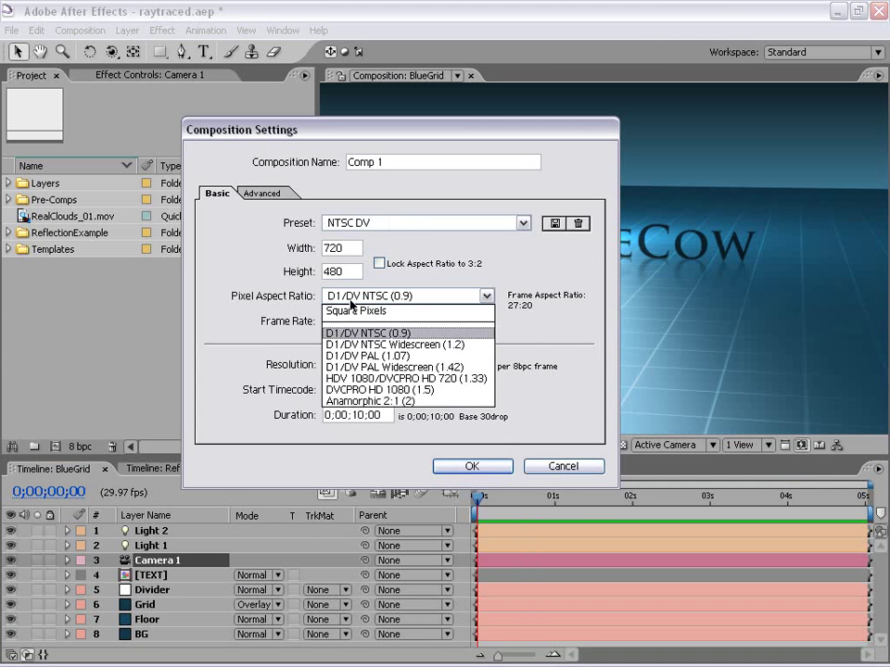
{"action": "left_click", "coordinate": [389, 315]}
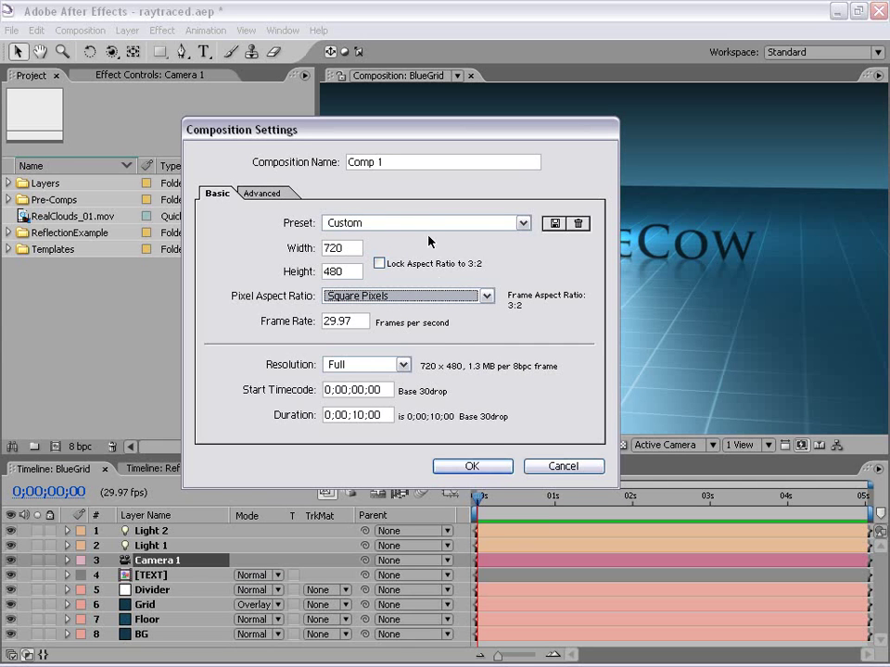
{"action": "left_click", "coordinate": [473, 467]}
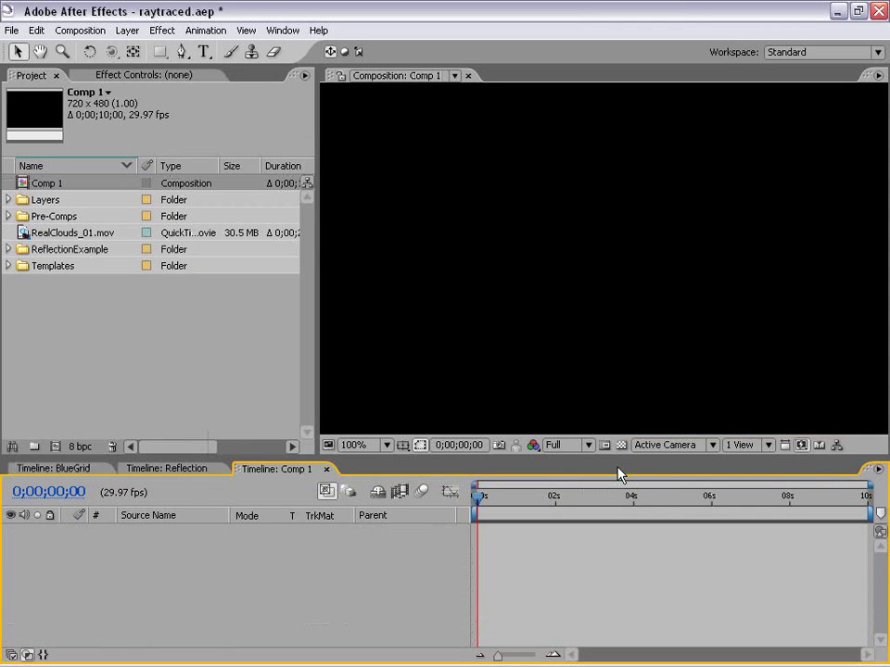
Add a text layer reading "Reflection" near the middle of the composition and show the transparency grid behind it.
{"action": "left_click", "coordinate": [203, 54]}
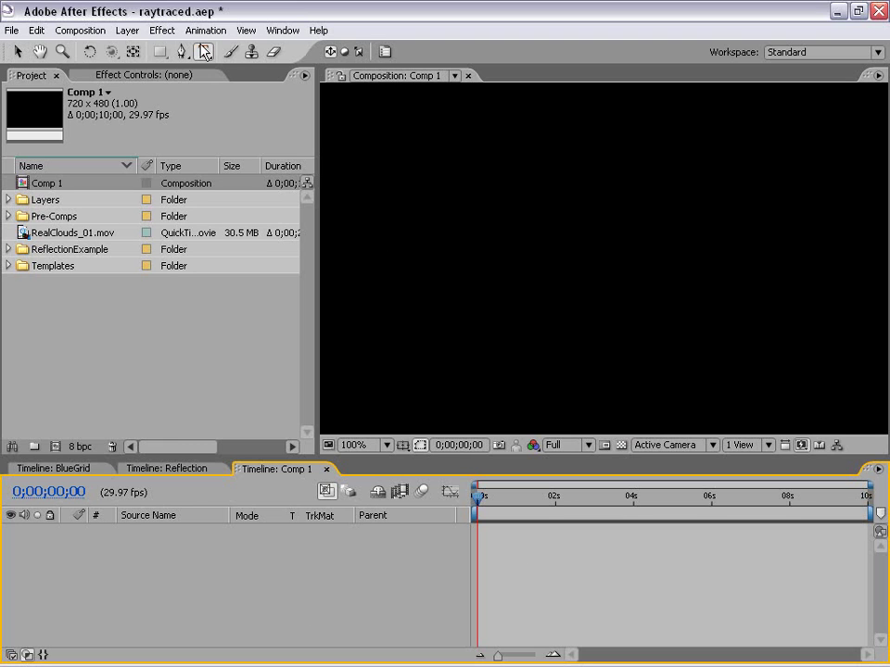
{"action": "scroll", "coordinate": [545, 246], "scroll_direction": "down", "scroll_amount": 2}
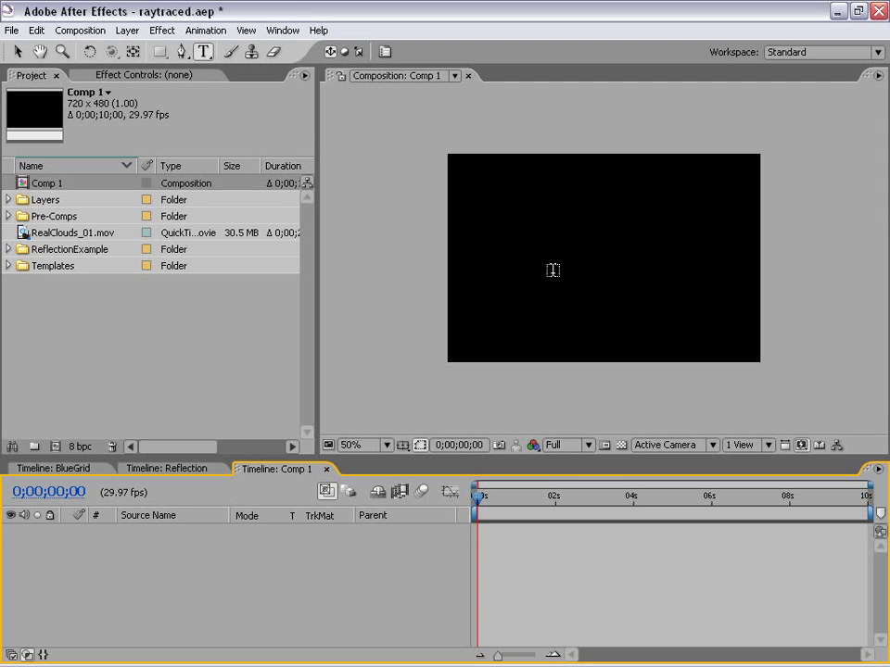
{"action": "left_click", "coordinate": [532, 251]}
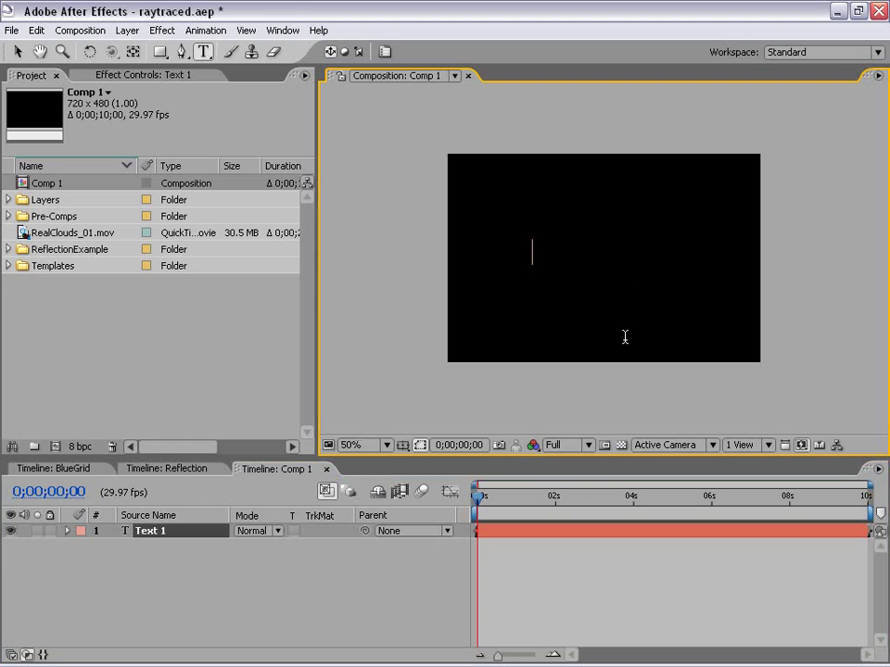
{"action": "left_click", "coordinate": [620, 444]}
{"action": "type", "text": "Re"}
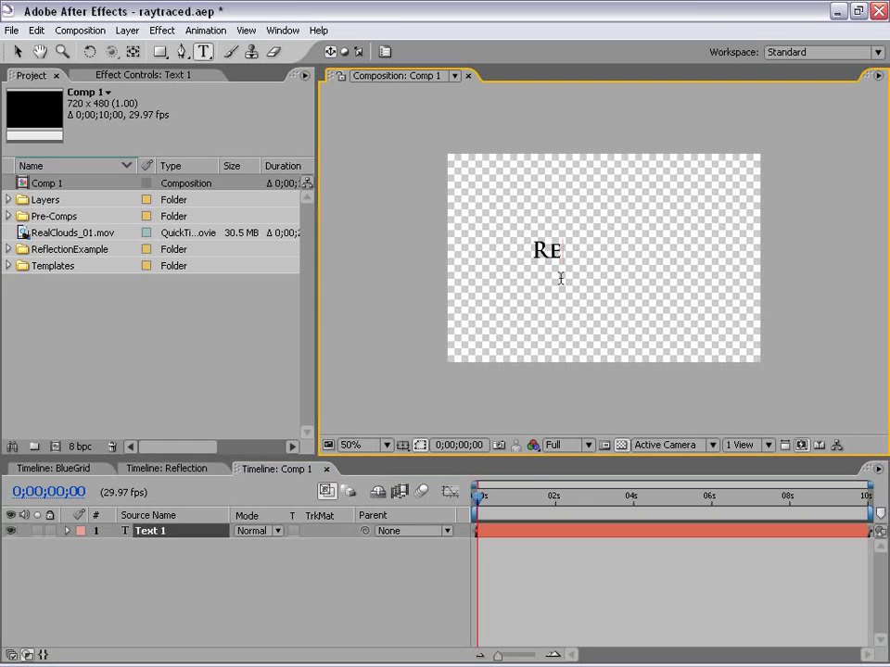
{"action": "type", "text": "flection"}
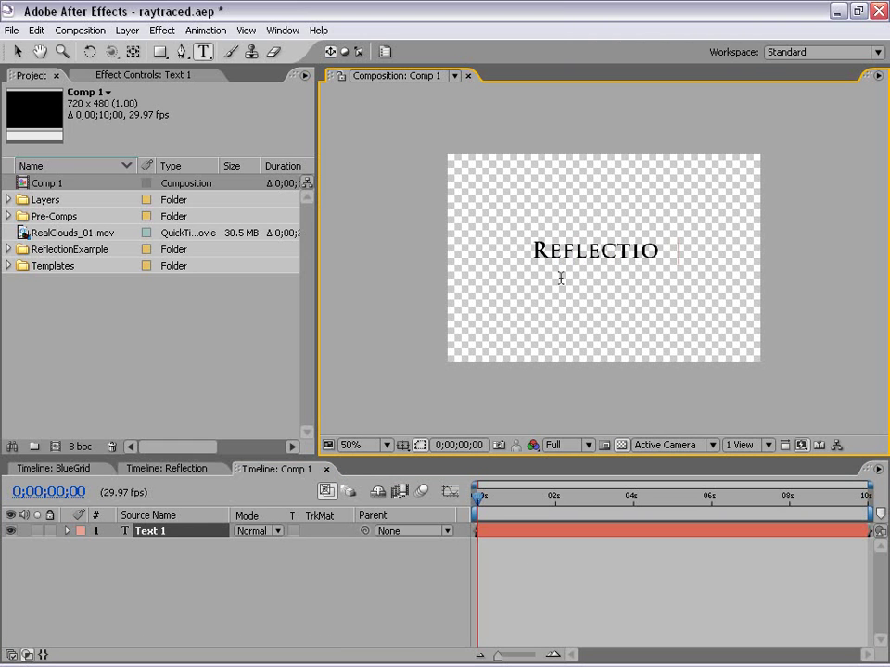
{"action": "left_click", "coordinate": [17, 51]}
{"action": "key", "text": "slash"}
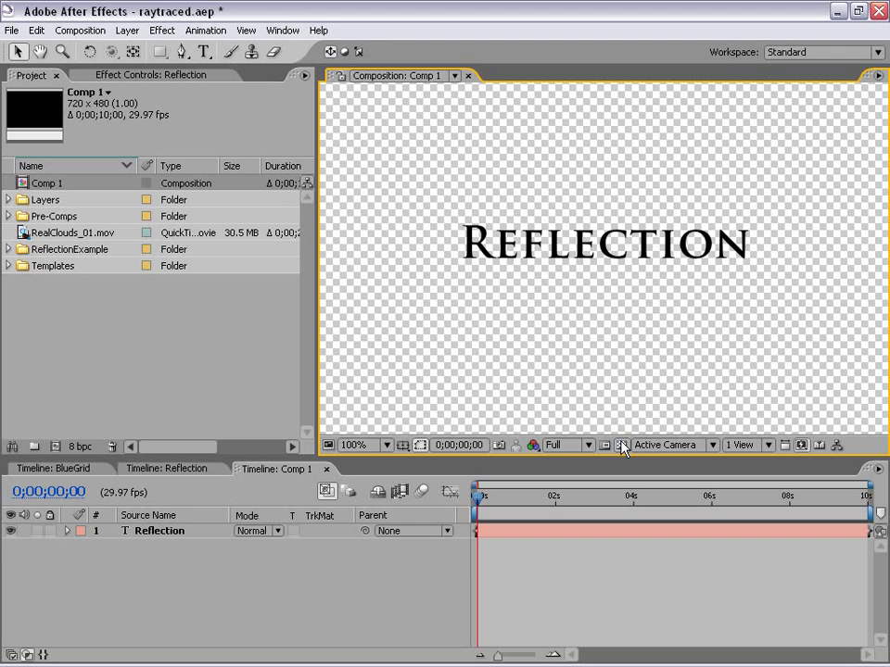
{"action": "left_click", "coordinate": [620, 444]}
{"action": "left_click", "coordinate": [620, 445]}
{"action": "key", "text": "comma"}
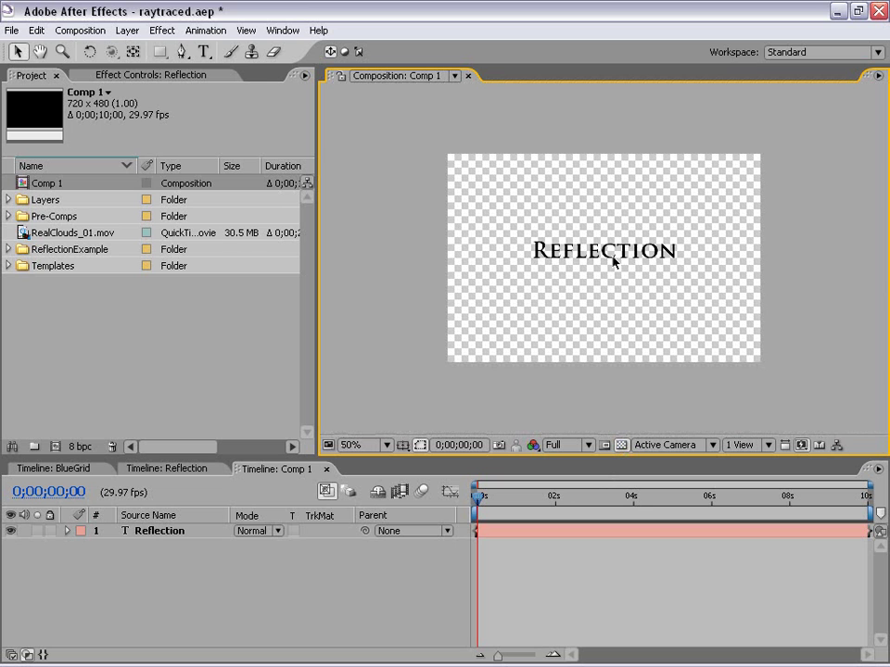
Nudge the "Reflection" text slightly right and up within the composition frame, leaving the layer deselected.
{"action": "left_click", "coordinate": [613, 262]}
{"action": "left_click", "coordinate": [616, 278]}
{"action": "key", "text": "slash"}
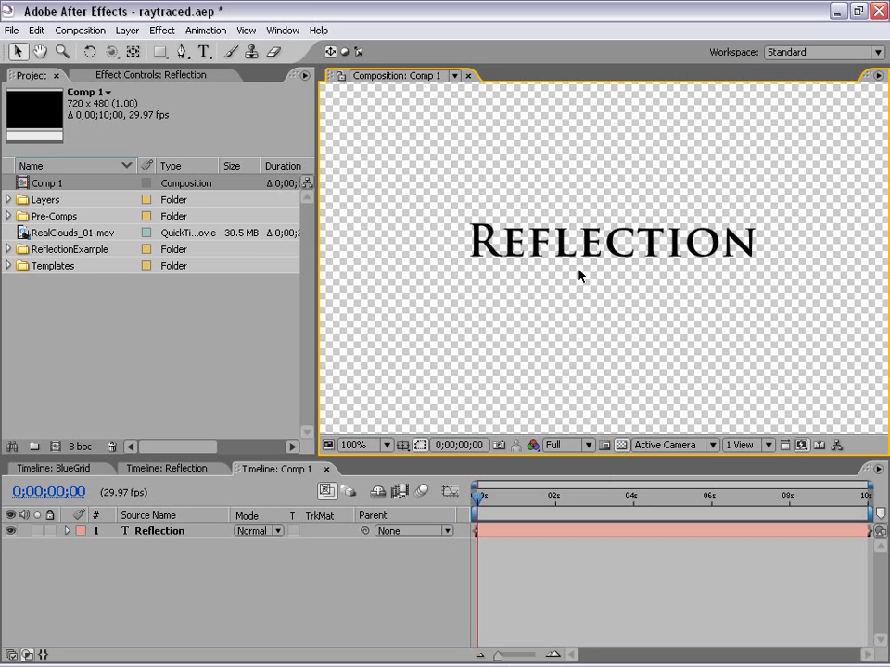
{"action": "key", "text": "comma"}
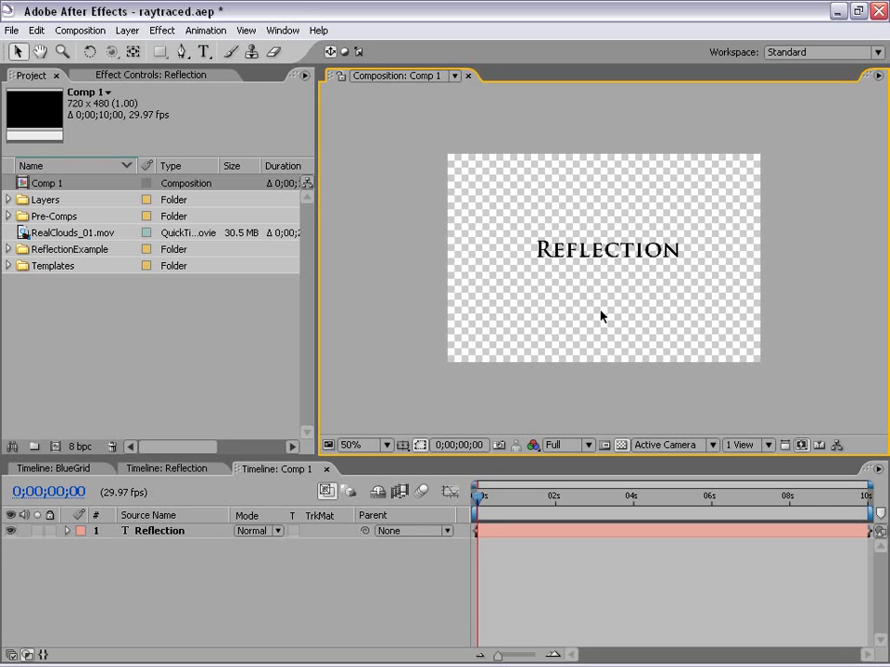
{"action": "left_click", "coordinate": [600, 258]}
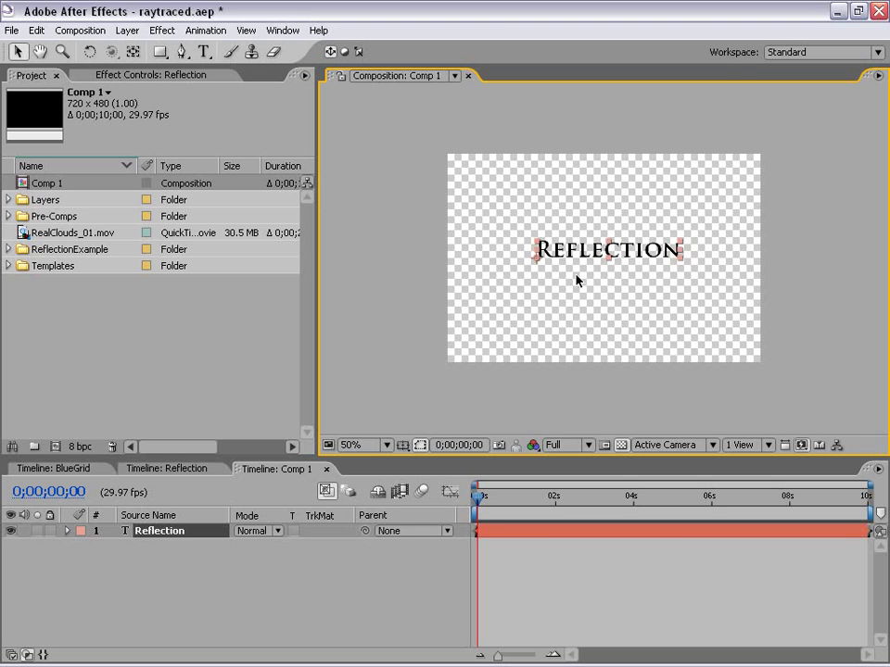
{"action": "key", "text": "slash"}
{"action": "key", "text": "comma"}
{"action": "left_click", "coordinate": [569, 295]}
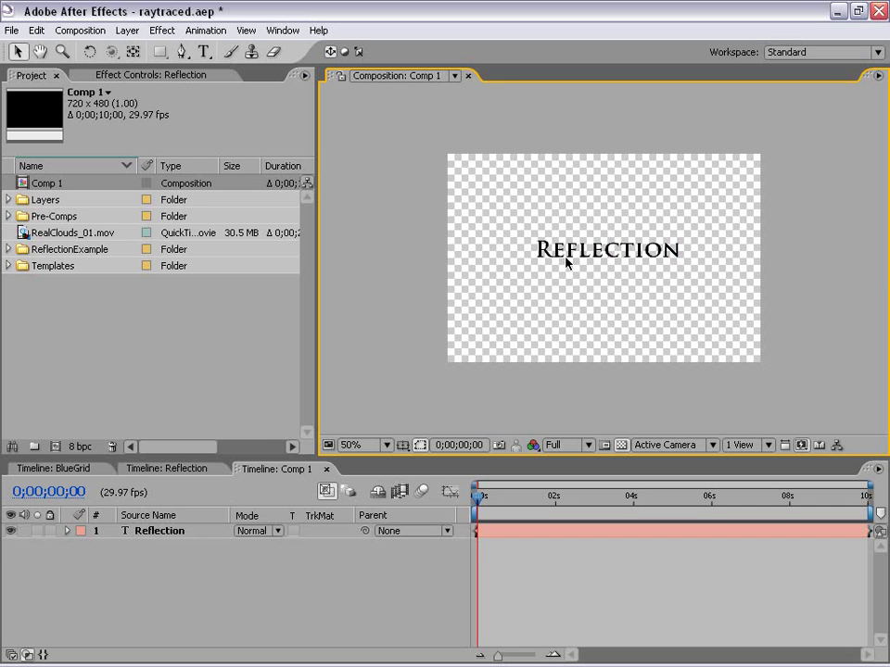
Pre-compose the "Reflection" text layer into a new composition named TEXT, moving all attributes into it.
{"action": "left_click", "coordinate": [568, 263]}
{"action": "left_click", "coordinate": [127, 30]}
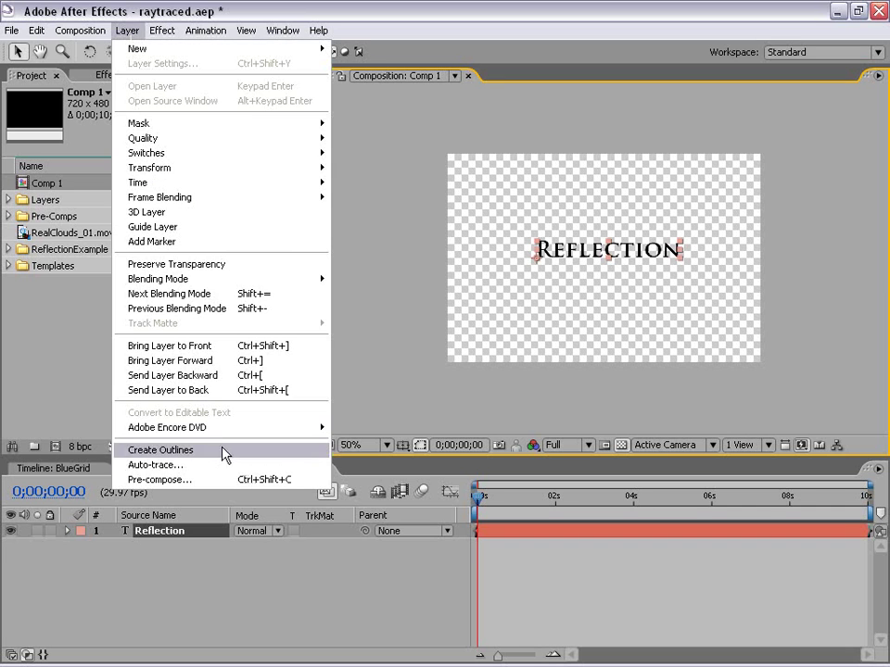
{"action": "left_click", "coordinate": [176, 479]}
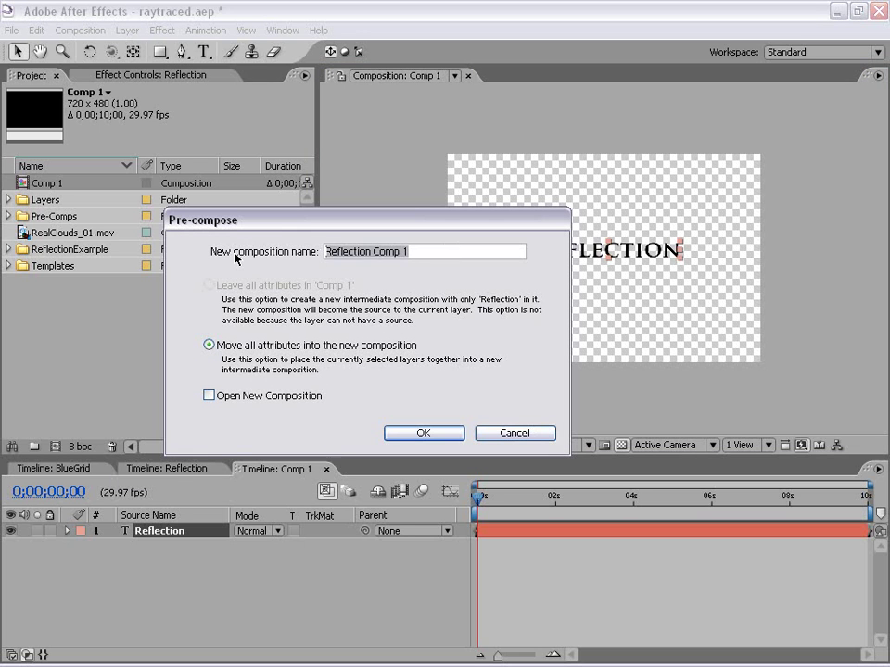
{"action": "type", "text": "TEXT"}
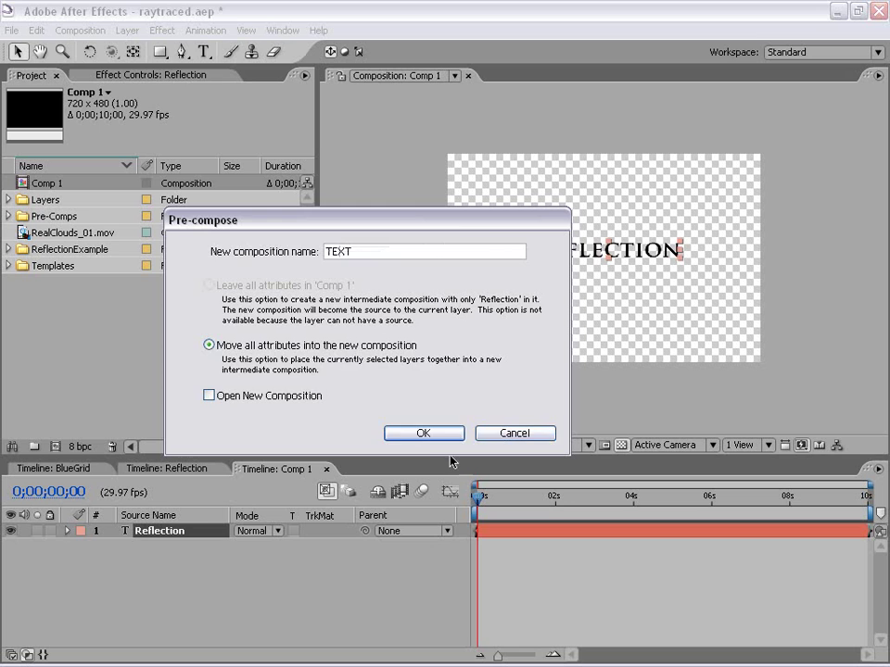
{"action": "left_click", "coordinate": [422, 433]}
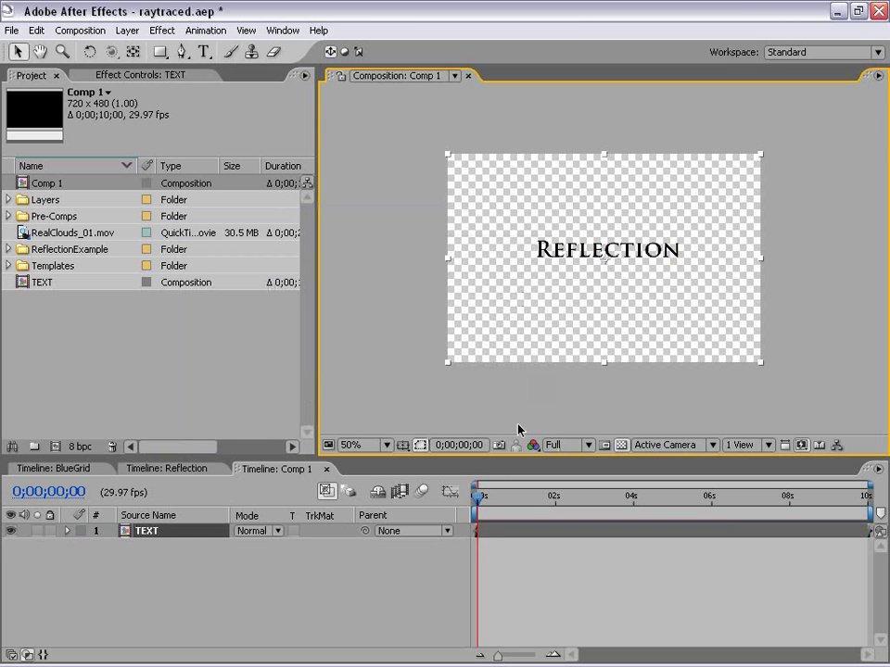
{"action": "left_click", "coordinate": [434, 358]}
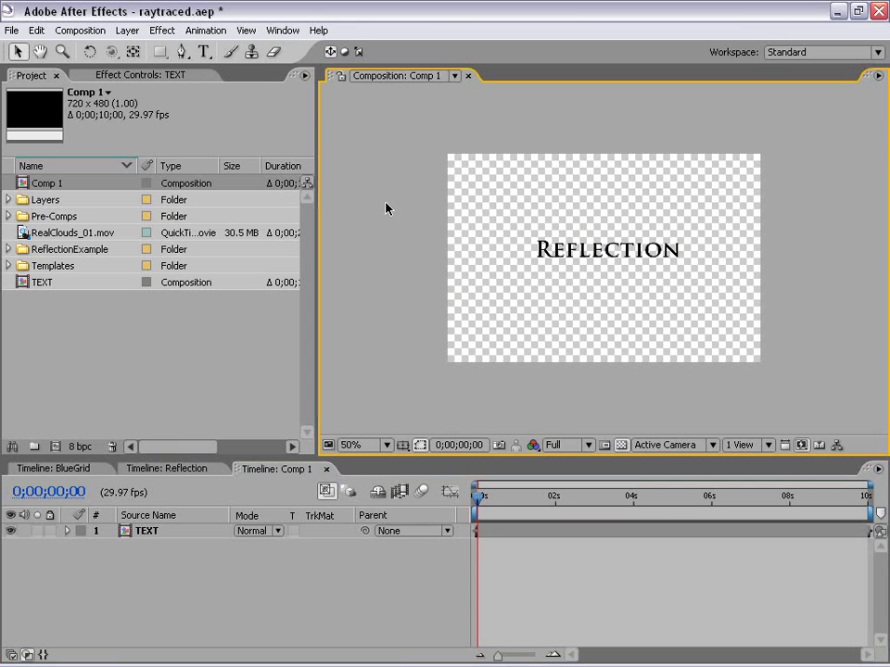
Add a dark blue solid layer 2200 x 2200 pixels with square pixels above the TEXT layer.
{"action": "left_click", "coordinate": [127, 30]}
{"action": "mouse_move", "coordinate": [139, 48]}
{"action": "left_click", "coordinate": [389, 65]}
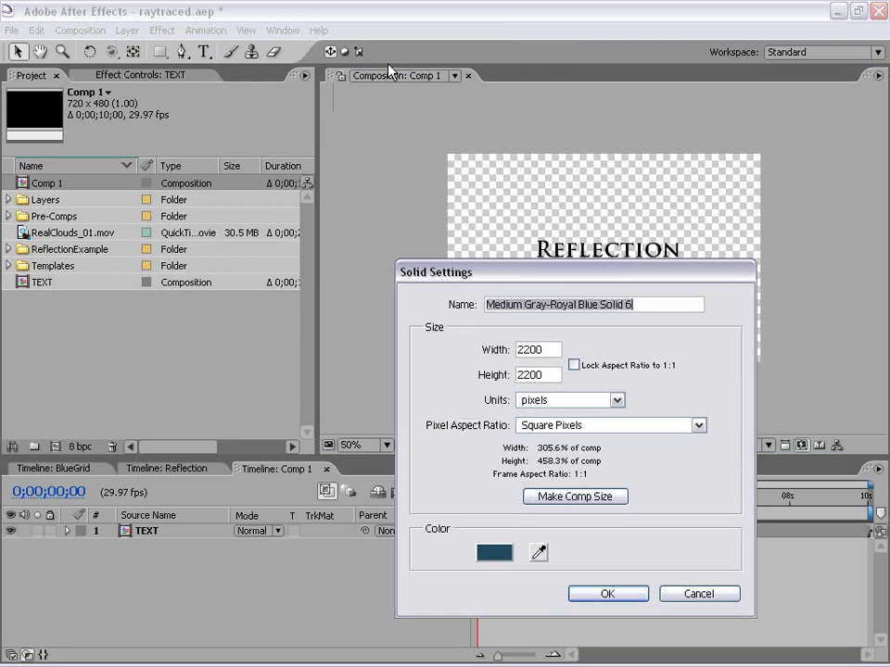
{"action": "left_click_drag", "start_coordinate": [556, 269], "coordinate": [353, 116]}
{"action": "left_click", "coordinate": [333, 383]}
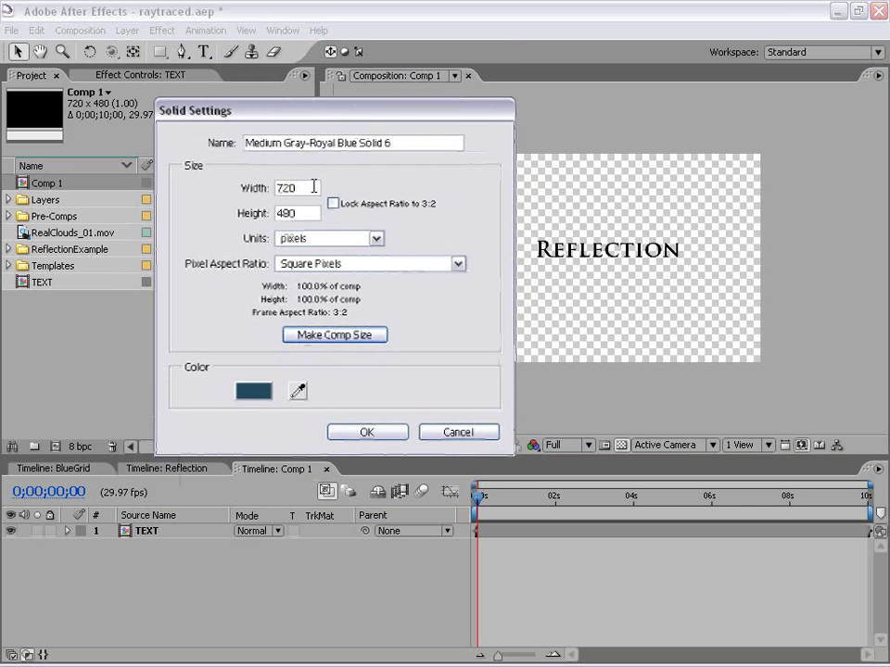
{"action": "double_click", "coordinate": [310, 188]}
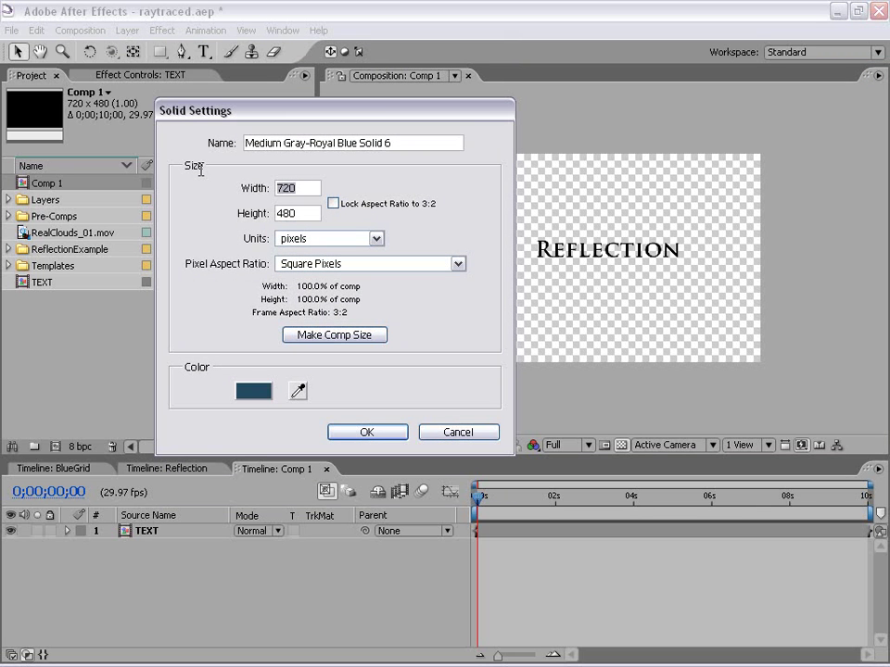
{"action": "type", "text": "2200"}
{"action": "key", "text": "Tab"}
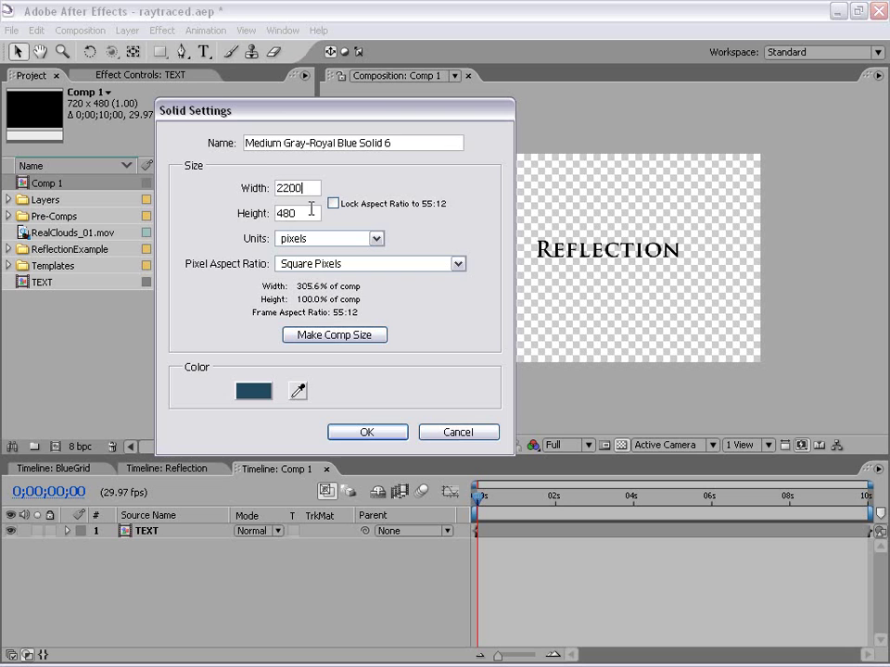
{"action": "type", "text": "2200"}
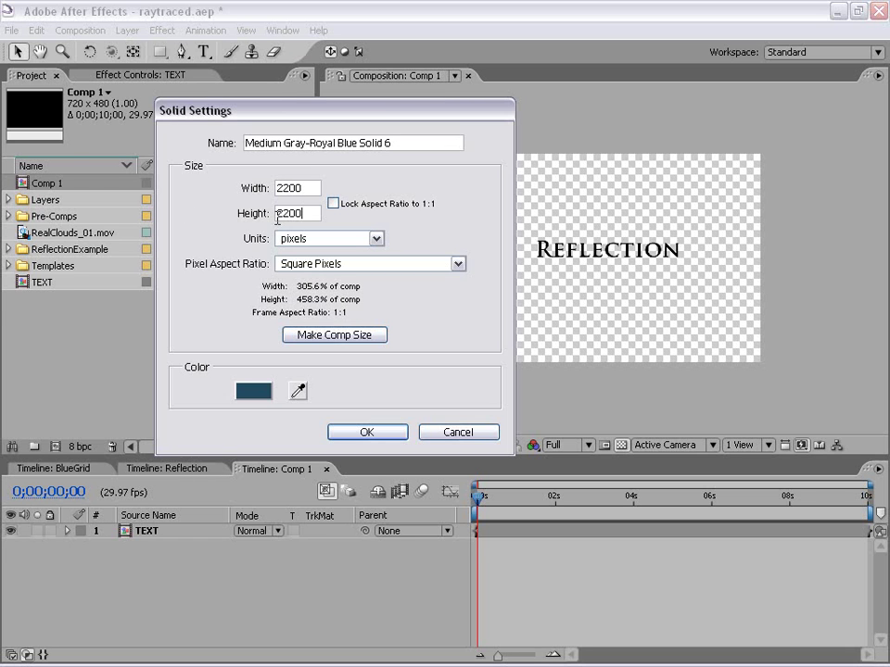
{"action": "key", "text": "Return"}
{"action": "key", "text": "comma"}
{"action": "key", "text": "comma"}
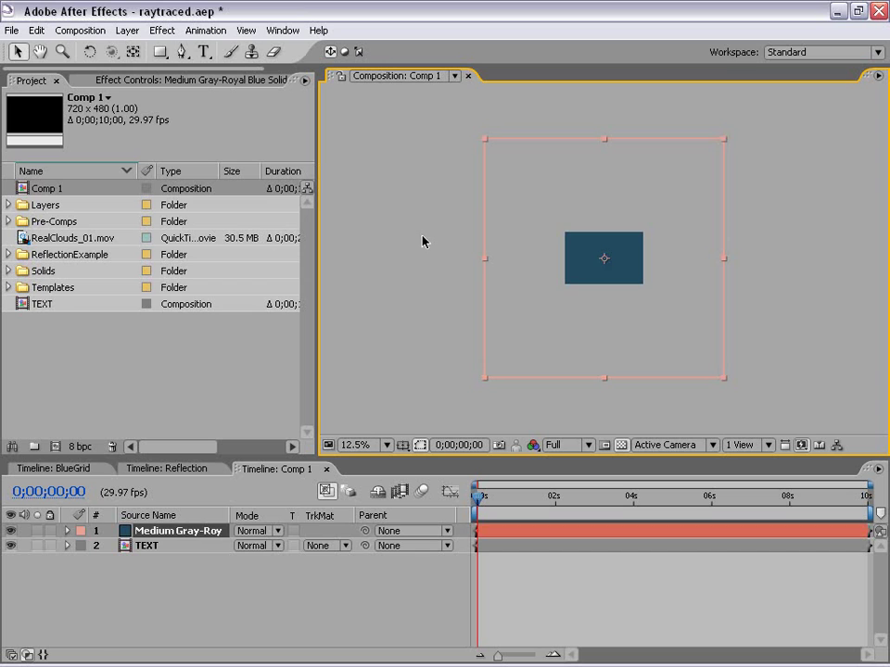
Move the TEXT layer above the dark blue solid in the layer stack.
{"action": "left_click", "coordinate": [562, 303]}
{"action": "key", "text": "period"}
{"action": "key", "text": "period"}
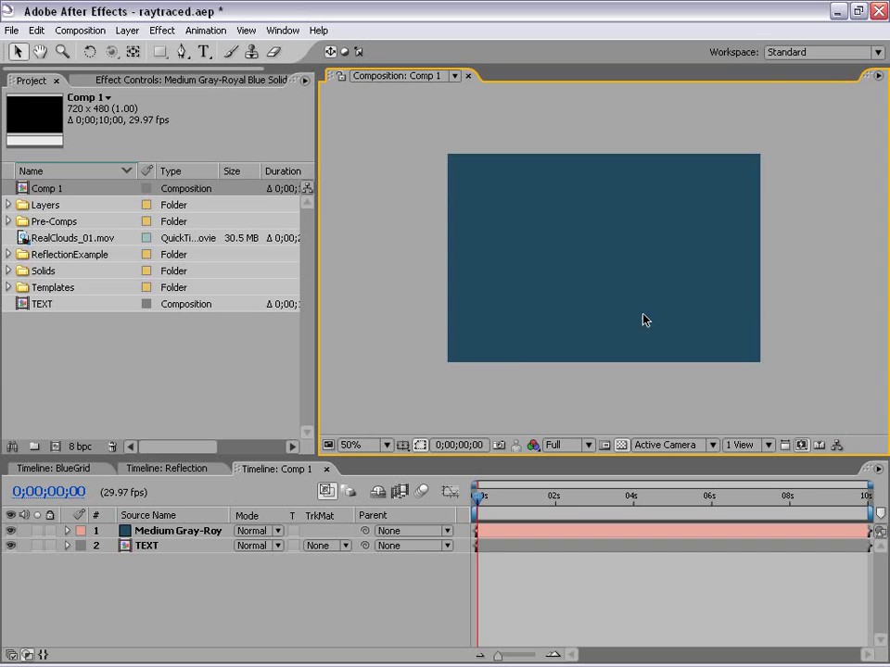
{"action": "left_click", "coordinate": [512, 359]}
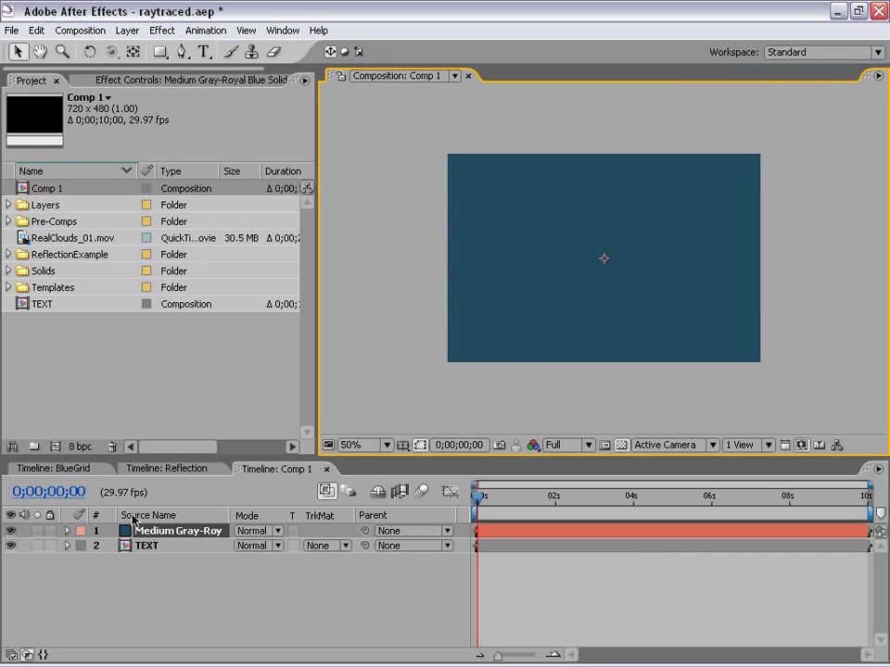
{"action": "left_click", "coordinate": [150, 580]}
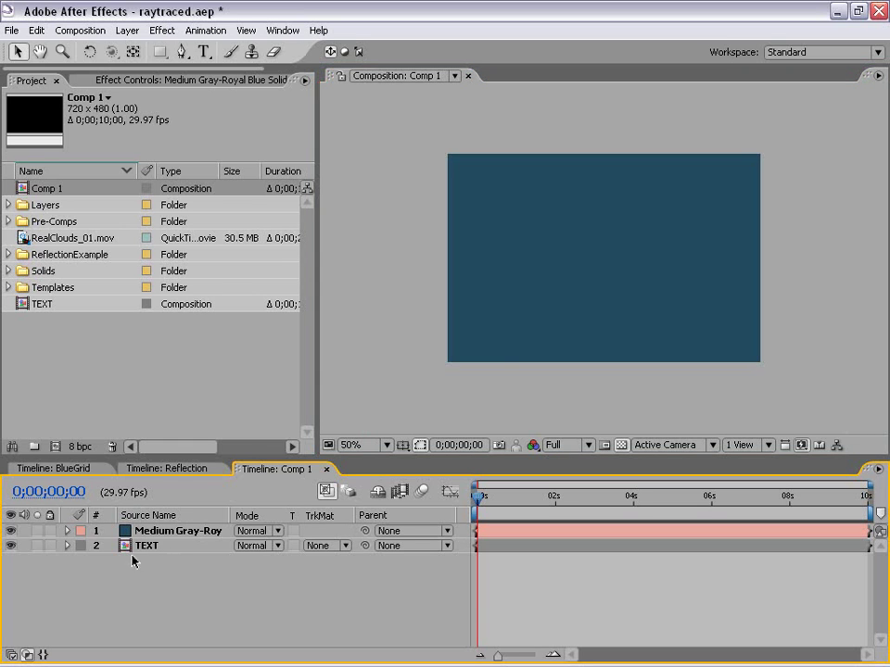
{"action": "left_click", "coordinate": [141, 546]}
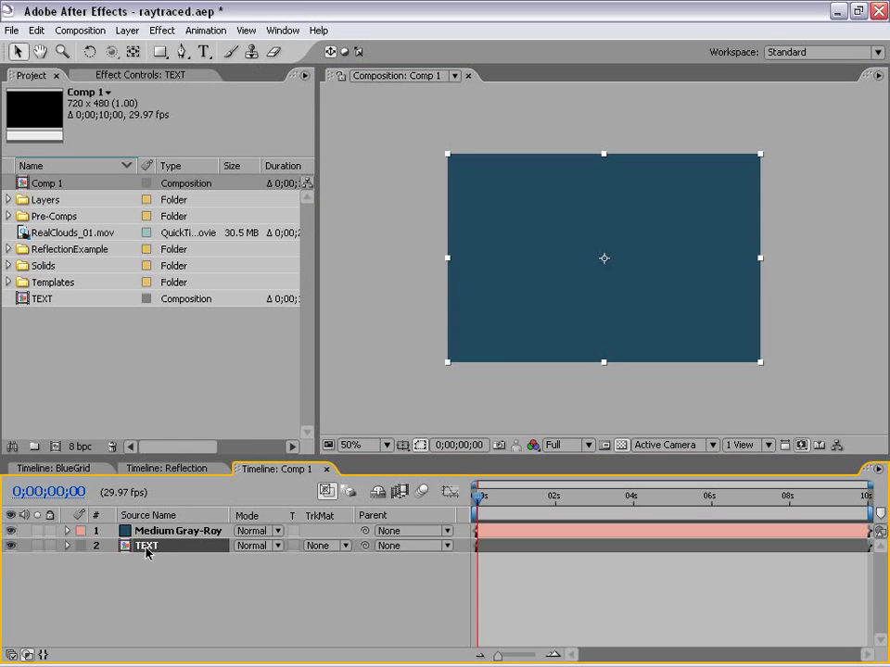
{"action": "left_click_drag", "start_coordinate": [145, 553], "coordinate": [146, 532]}
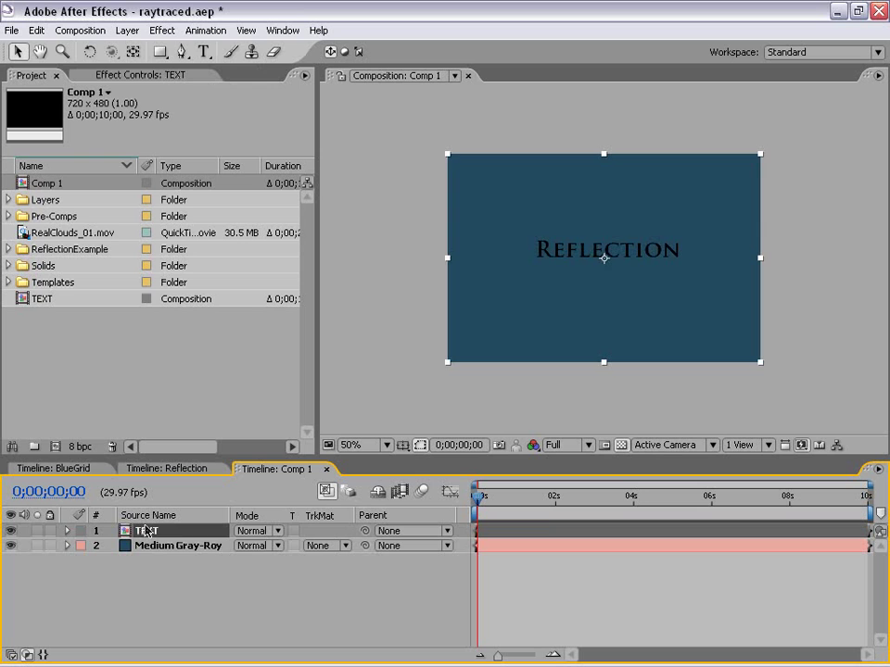
Rename the dark blue 2200 x 2200 solid layer as Floor.
{"action": "left_click", "coordinate": [153, 547]}
{"action": "key", "text": "Return"}
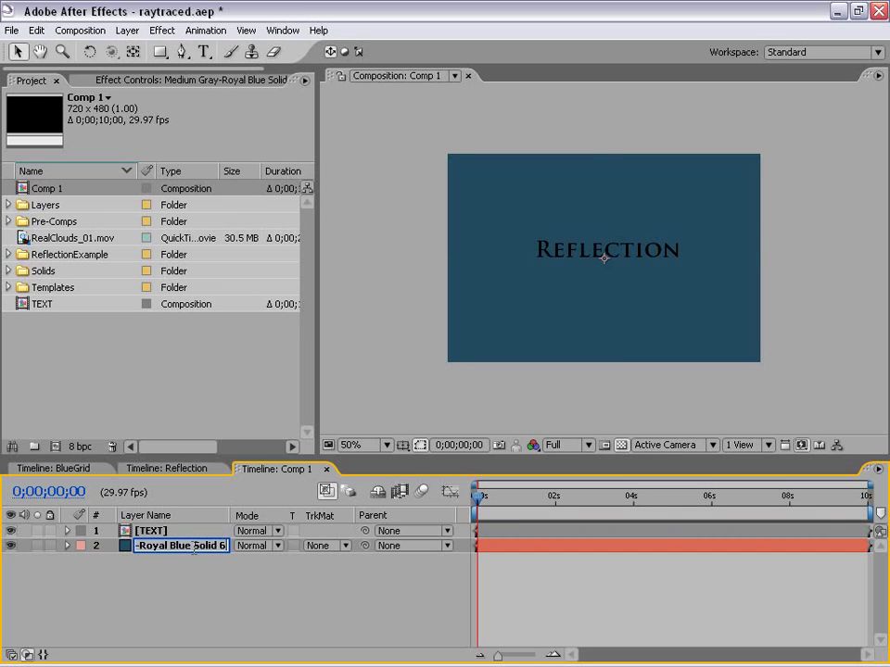
{"action": "type", "text": "B"}
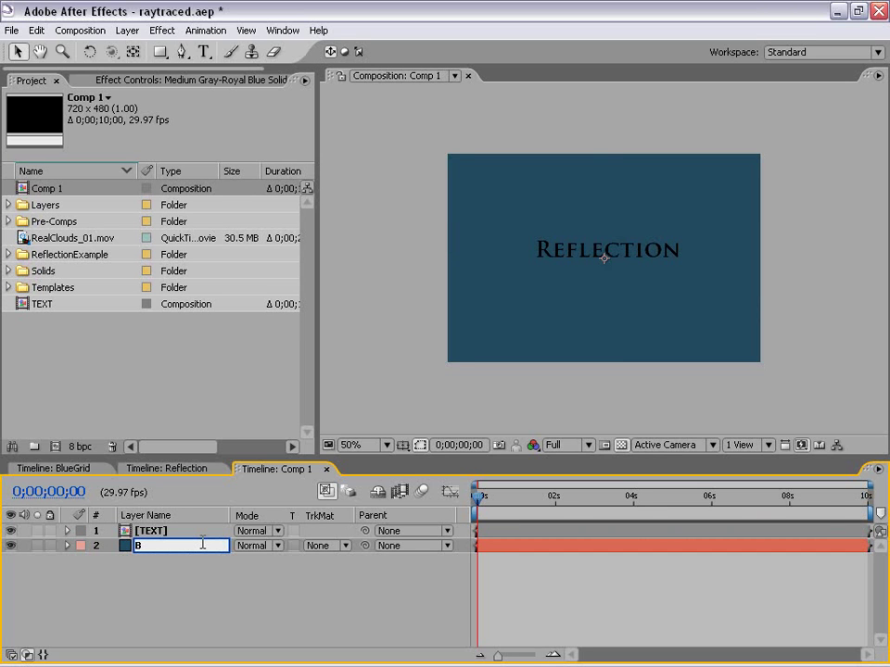
{"action": "key", "text": "BackSpace"}
{"action": "type", "text": "Floor"}
{"action": "key", "text": "Return"}
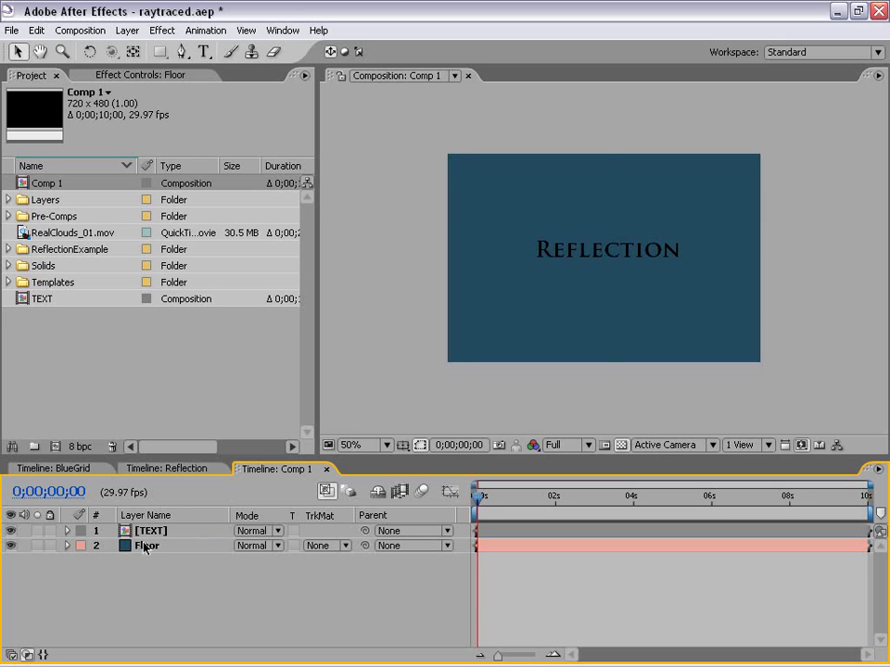
Show the layer switches and turn both the TEXT and Floor layers into 3D layers.
{"action": "left_click", "coordinate": [150, 531]}
{"action": "left_click", "coordinate": [146, 545]}
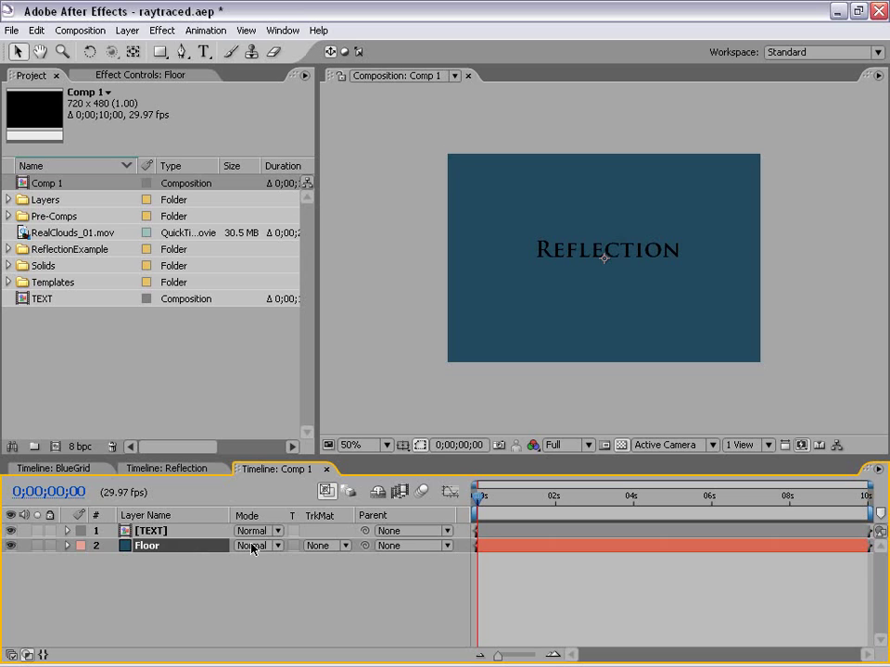
{"action": "left_click", "coordinate": [185, 588]}
{"action": "key", "text": "F4"}
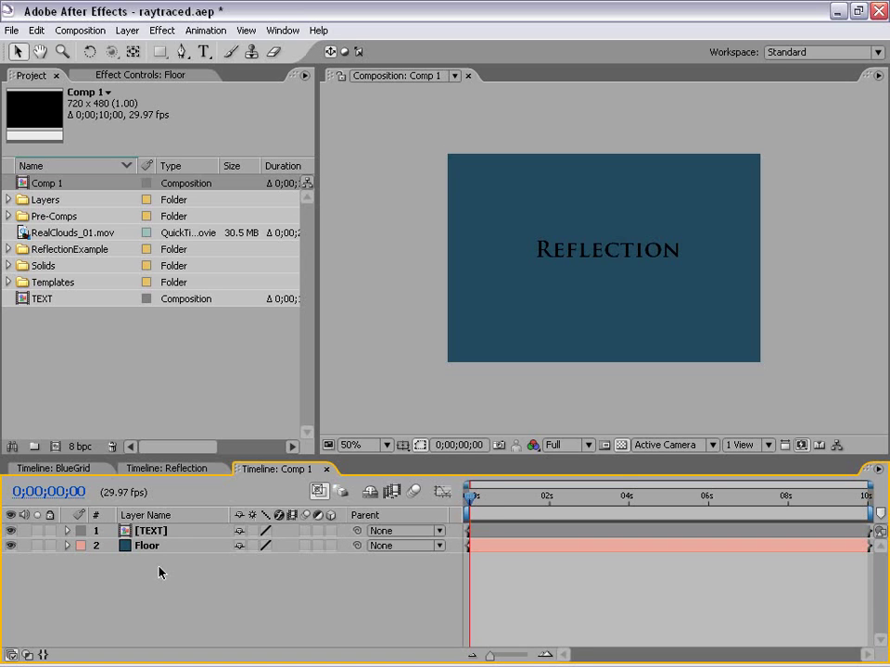
{"action": "key", "text": "F4"}
{"action": "key", "text": "F4"}
{"action": "left_click", "coordinate": [331, 531]}
{"action": "left_click", "coordinate": [331, 546]}
{"action": "left_click", "coordinate": [570, 325]}
{"action": "key", "text": "period"}
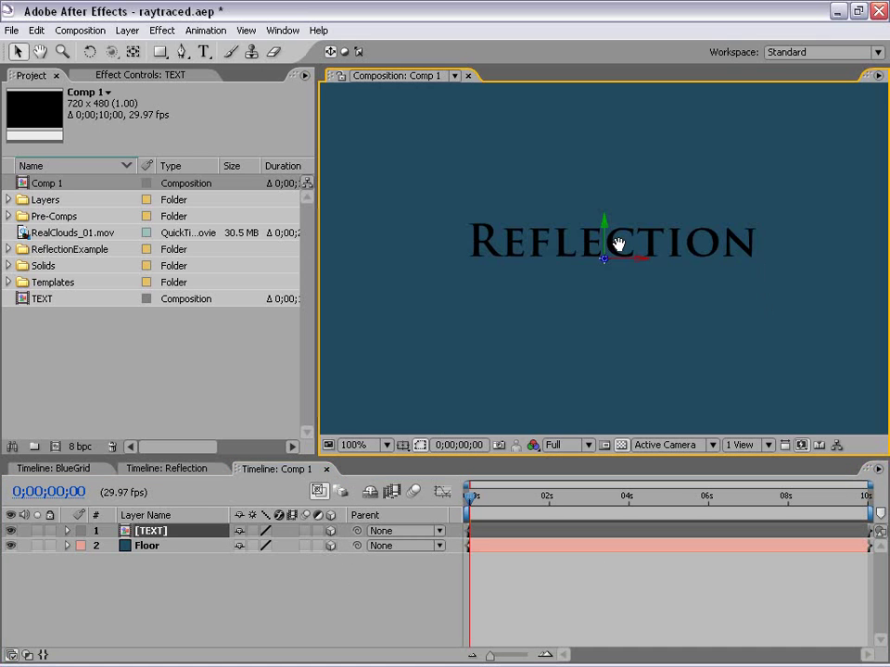
{"action": "key", "text": "comma"}
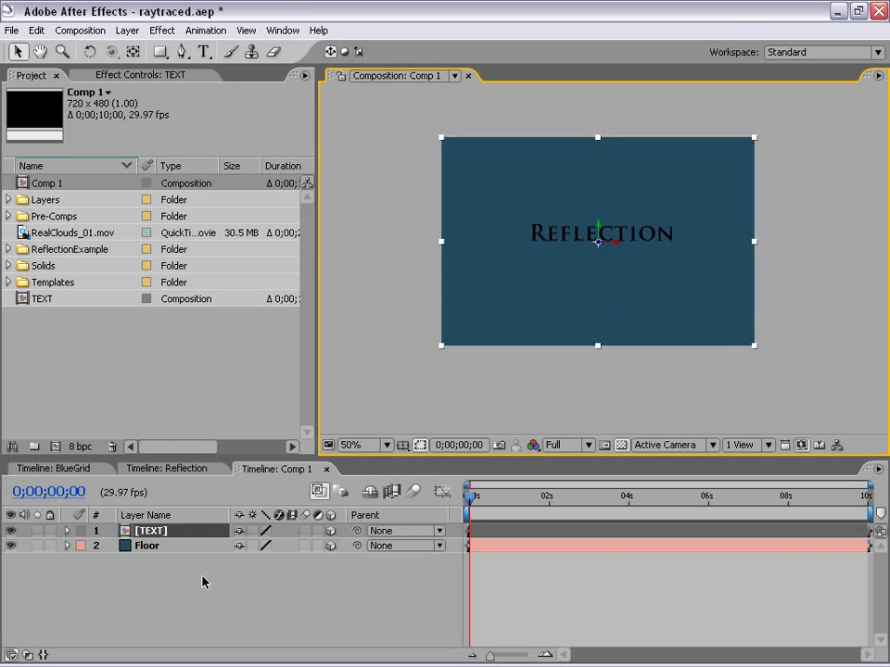
Rotate the Floor layer 90 degrees about its X axis so it lies flat beneath the text, leaving it deselected.
{"action": "left_click", "coordinate": [202, 582]}
{"action": "left_click", "coordinate": [144, 546]}
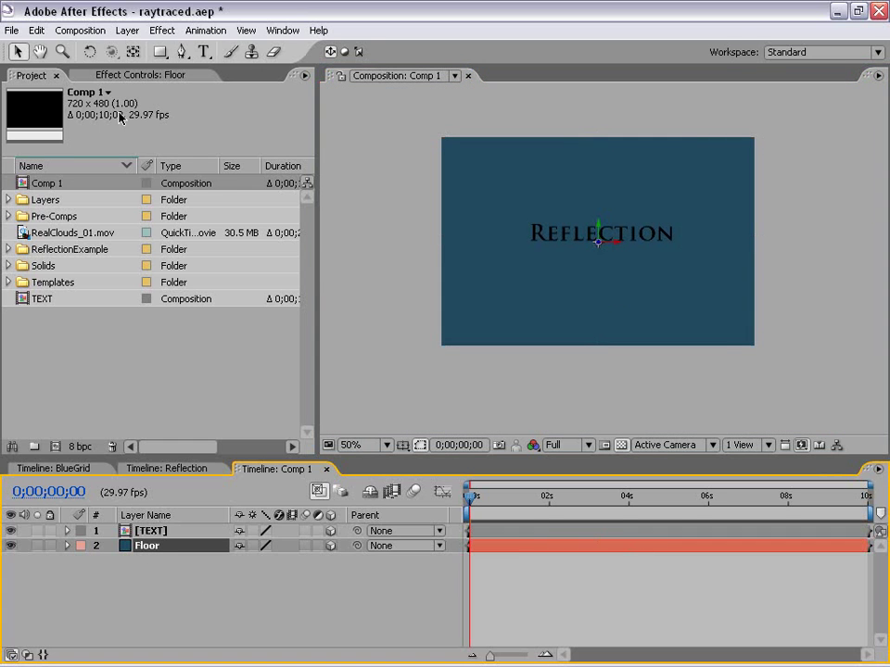
{"action": "left_click", "coordinate": [90, 53]}
{"action": "key", "text": "period"}
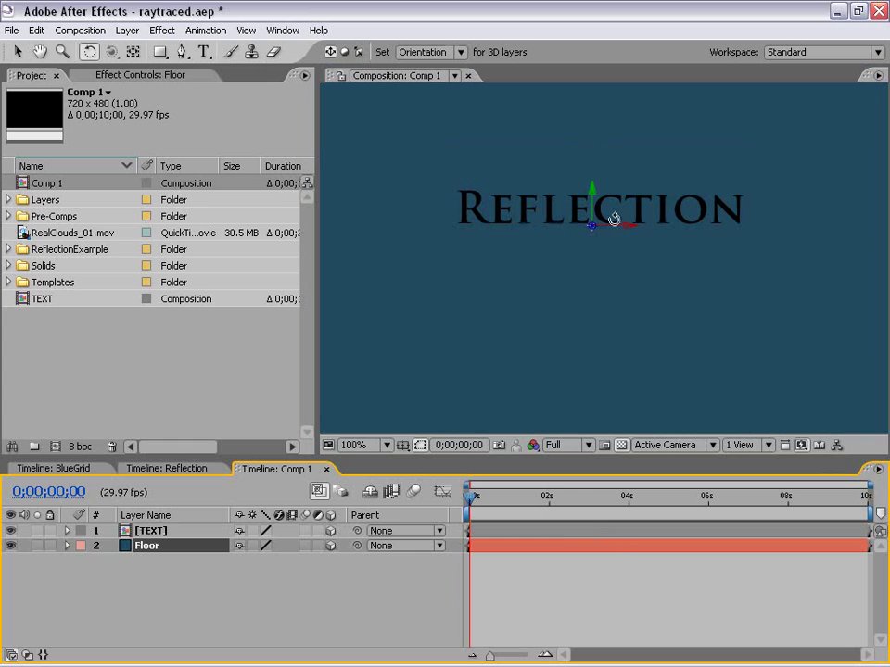
{"action": "left_click_drag", "start_coordinate": [610, 222], "coordinate": [612, 162]}
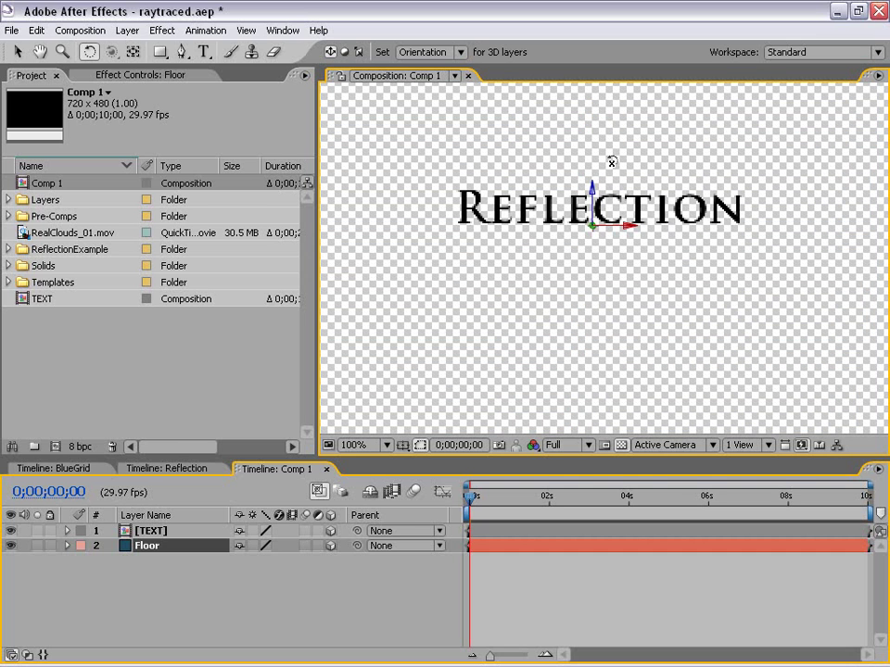
{"action": "key", "text": "comma"}
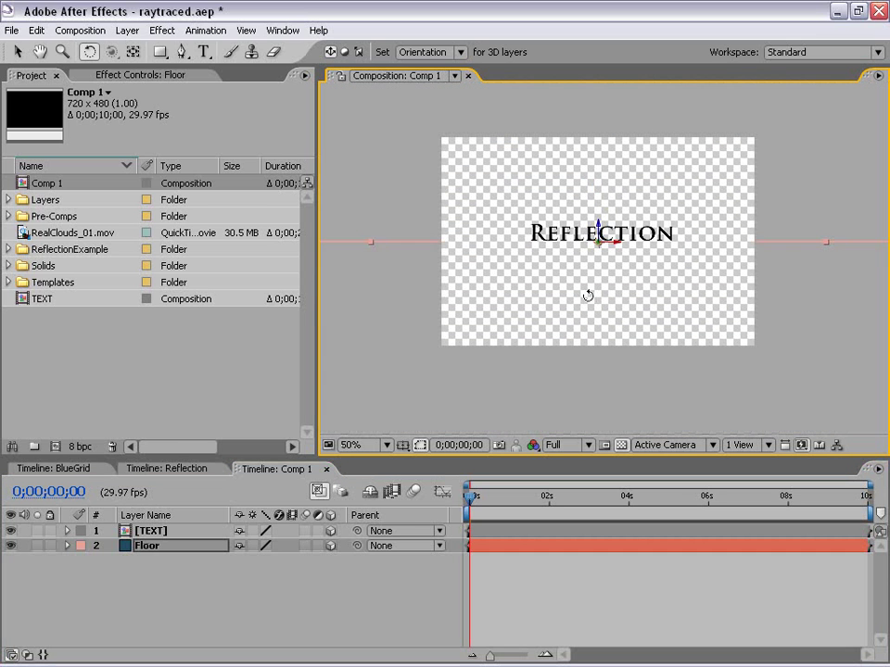
{"action": "key", "text": "comma"}
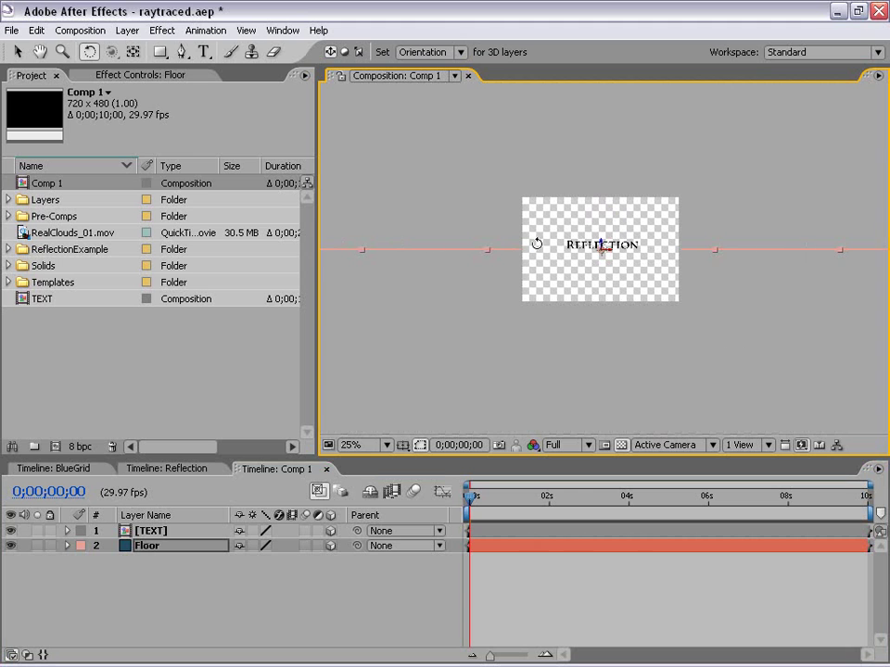
{"action": "key", "text": "period"}
{"action": "key", "text": "period"}
{"action": "key", "text": "comma"}
{"action": "key", "text": "comma"}
{"action": "left_click", "coordinate": [16, 52]}
{"action": "left_click", "coordinate": [613, 143]}
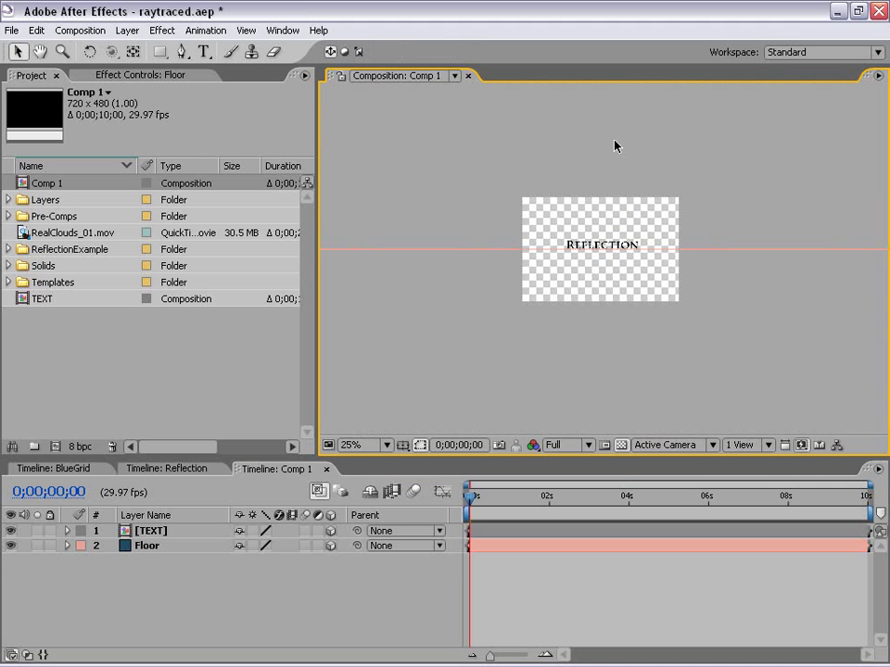
{"action": "key", "text": "period"}
{"action": "left_click_drag", "start_coordinate": [628, 254], "coordinate": [625, 278]}
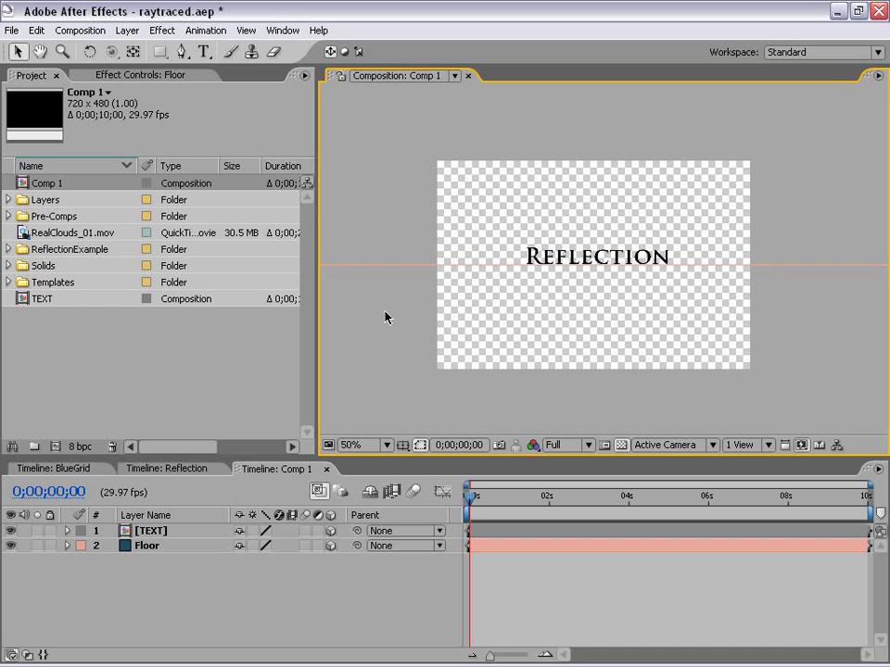
Add a dark blue solid at composition size, 720 x 480 pixels, and place it below the Floor layer.
{"action": "left_click", "coordinate": [127, 30]}
{"action": "mouse_move", "coordinate": [135, 57]}
{"action": "left_click", "coordinate": [400, 66]}
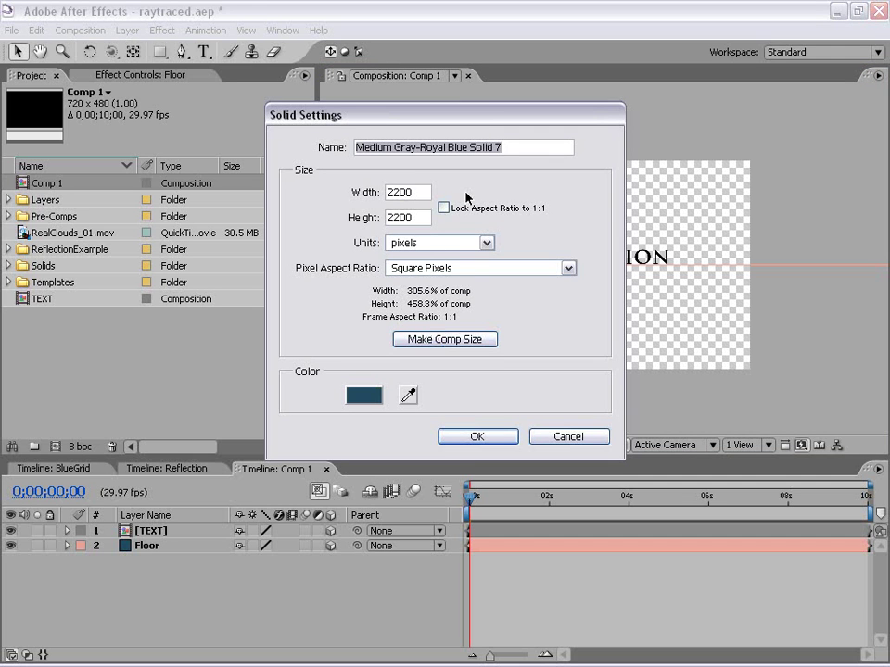
{"action": "left_click", "coordinate": [487, 339]}
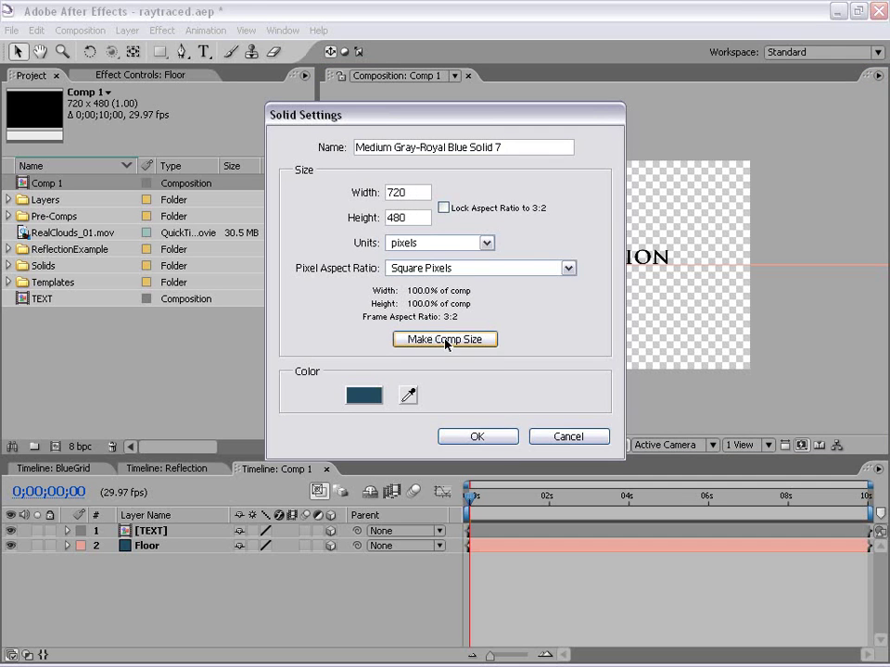
{"action": "left_click", "coordinate": [475, 437]}
{"action": "left_click", "coordinate": [185, 569]}
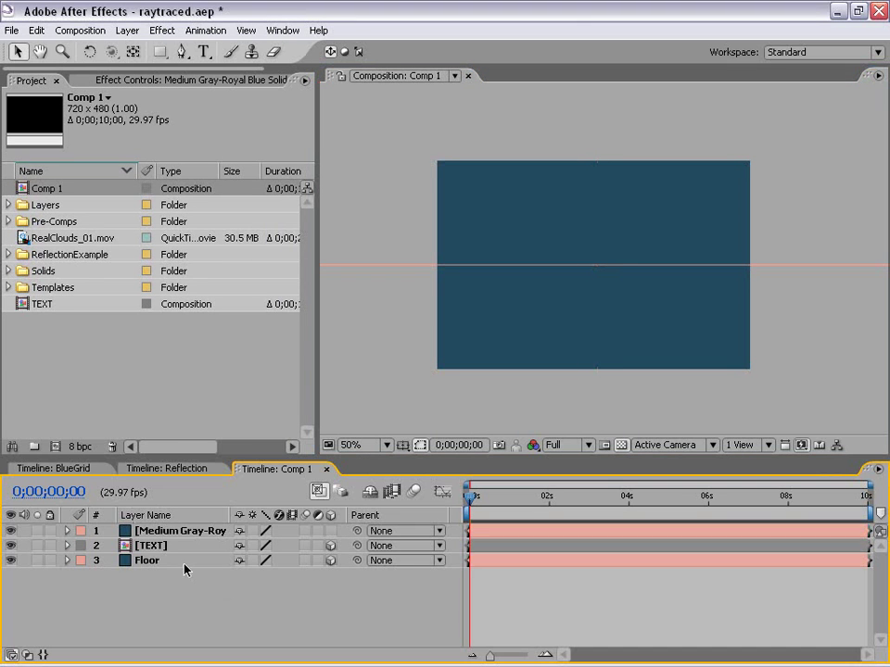
{"action": "left_click_drag", "start_coordinate": [179, 535], "coordinate": [168, 576]}
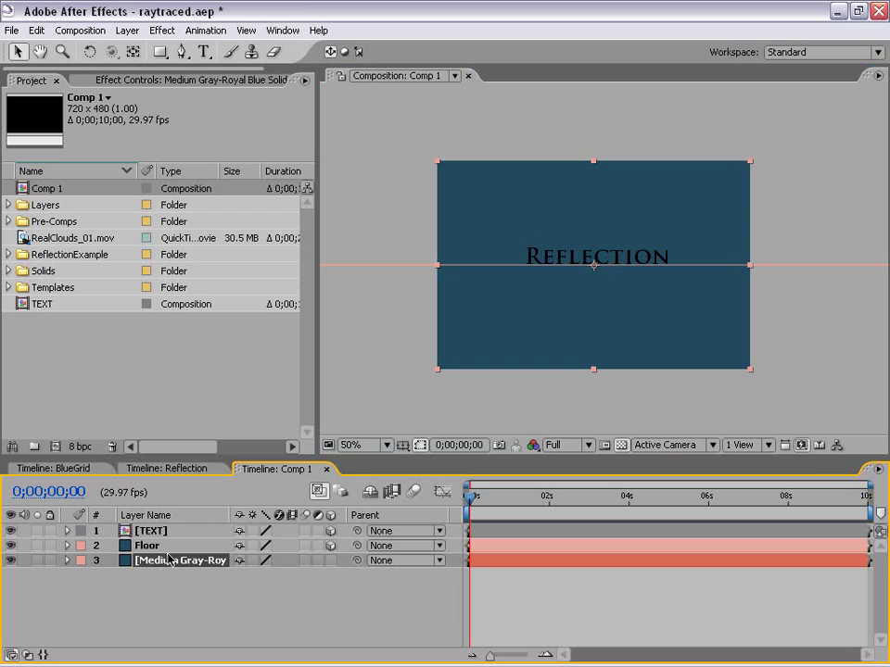
Rename the new composition-size solid layer as BG.
{"action": "key", "text": "Return"}
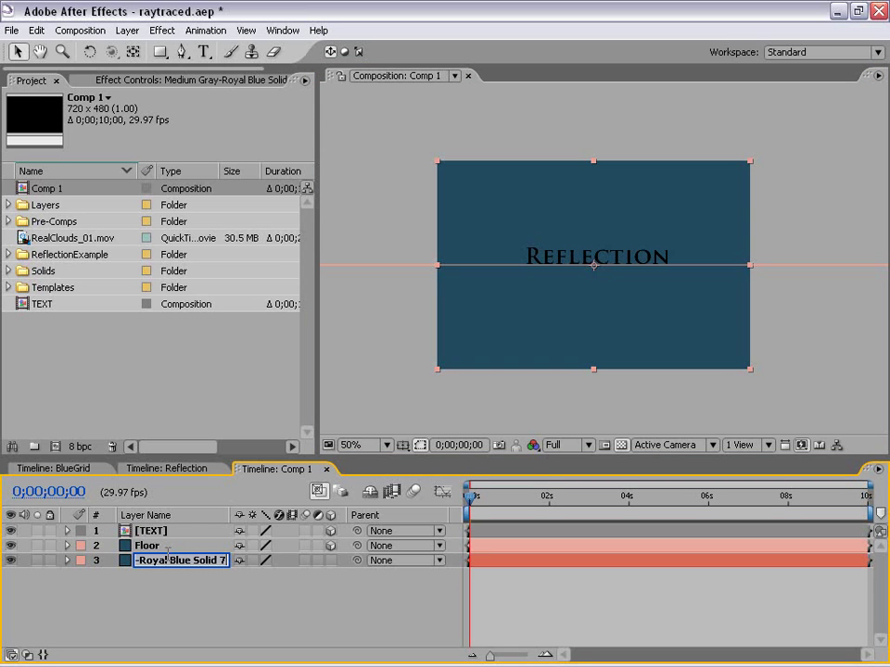
{"action": "type", "text": "BG"}
{"action": "key", "text": "Return"}
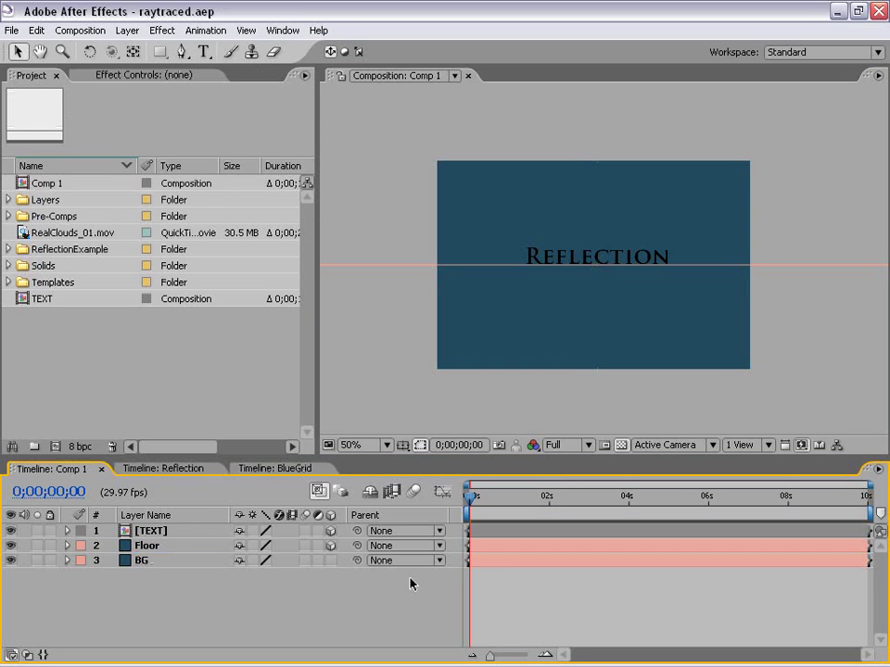
Apply the Ramp effect to the BG layer.
{"action": "left_click", "coordinate": [500, 562]}
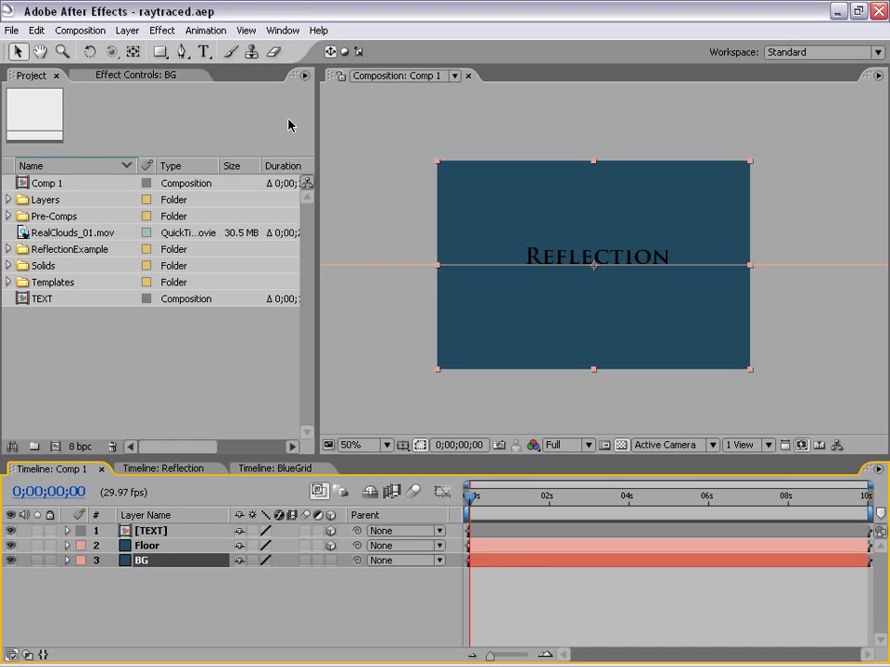
{"action": "left_click", "coordinate": [155, 32]}
{"action": "mouse_move", "coordinate": [222, 220]}
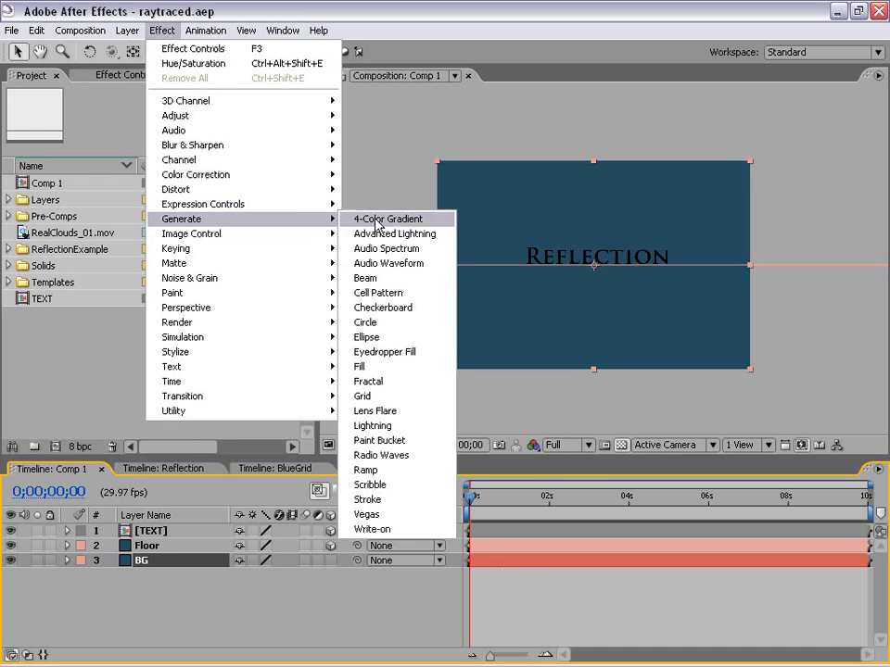
{"action": "left_click", "coordinate": [415, 474]}
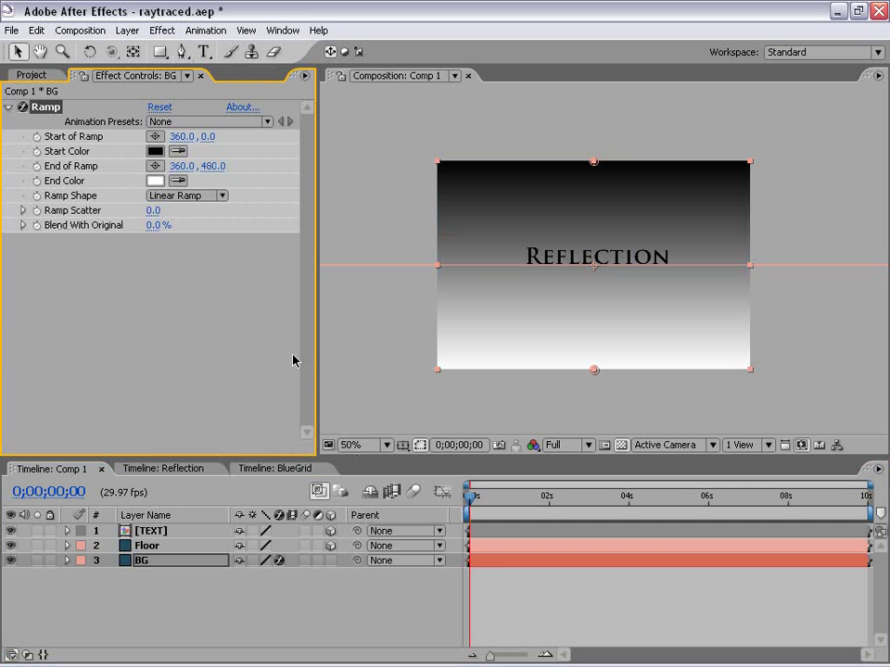
Set the BG ramp's start color to dark blue 002E48 and its end color to pale cyan C7F8FF.
{"action": "left_click", "coordinate": [154, 151]}
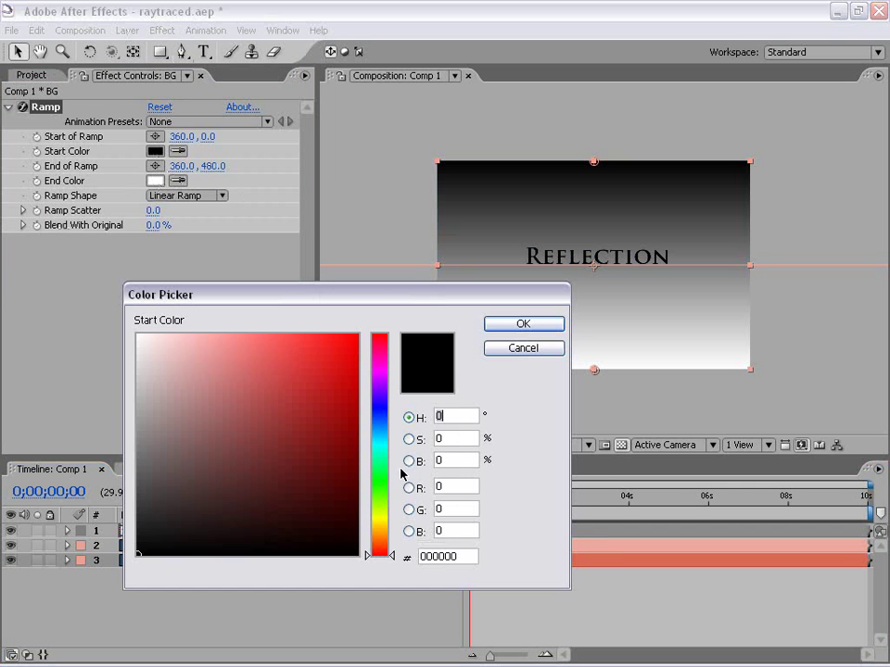
{"action": "left_click", "coordinate": [380, 433]}
{"action": "left_click_drag", "start_coordinate": [292, 483], "coordinate": [360, 494]}
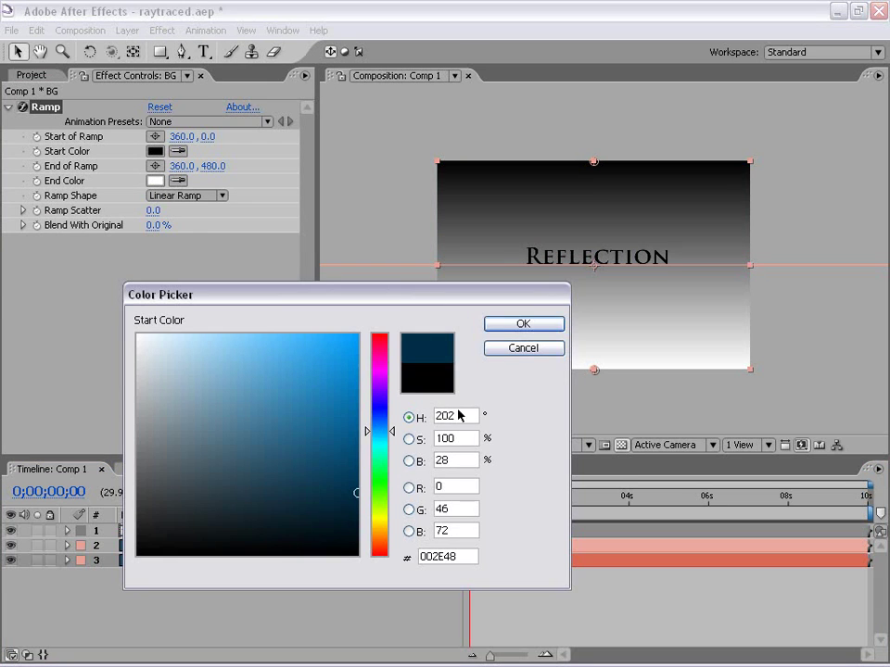
{"action": "left_click", "coordinate": [504, 325]}
{"action": "left_click", "coordinate": [154, 181]}
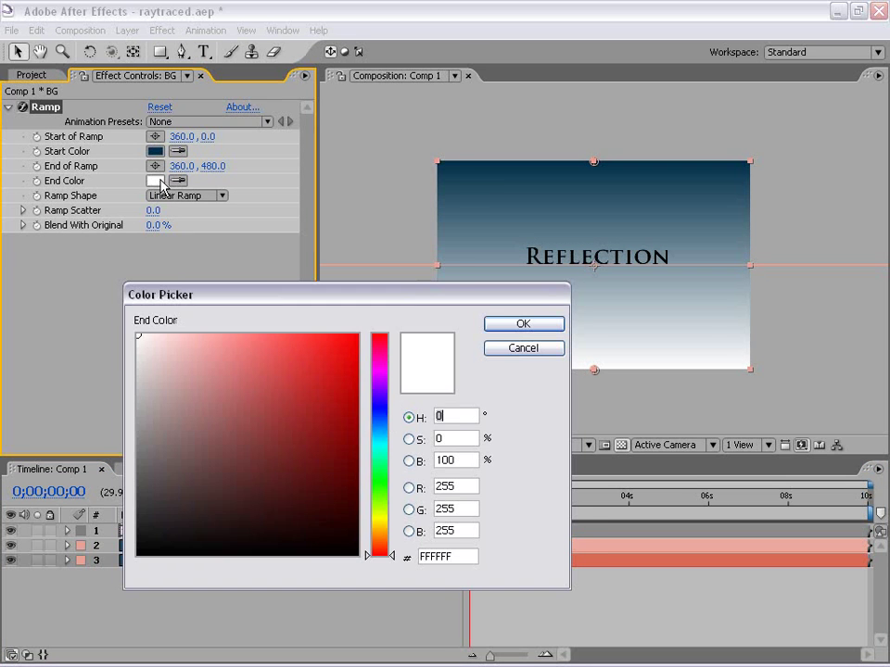
{"action": "left_click", "coordinate": [380, 443]}
{"action": "left_click", "coordinate": [186, 332]}
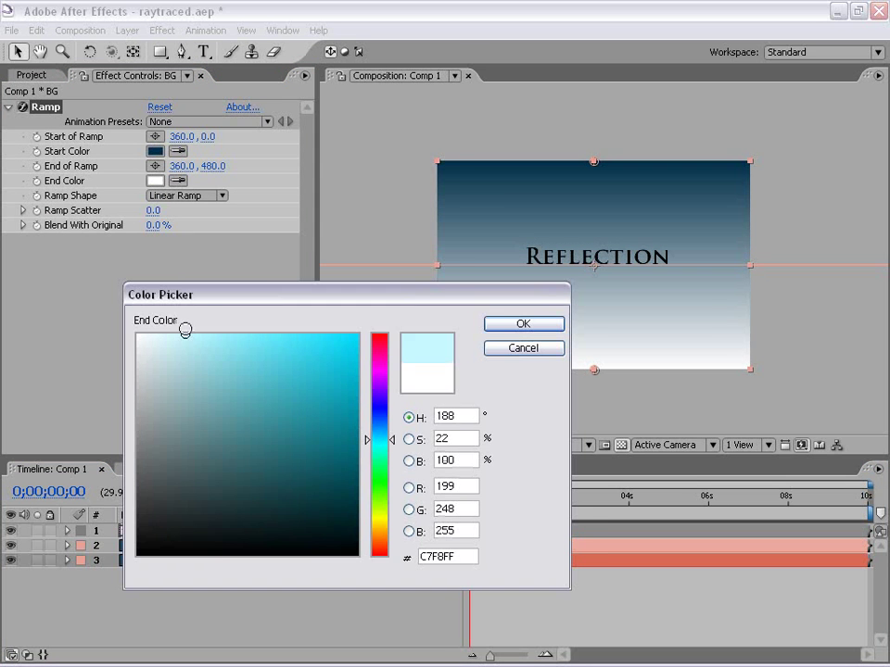
{"action": "left_click", "coordinate": [521, 323]}
{"action": "left_click", "coordinate": [785, 175]}
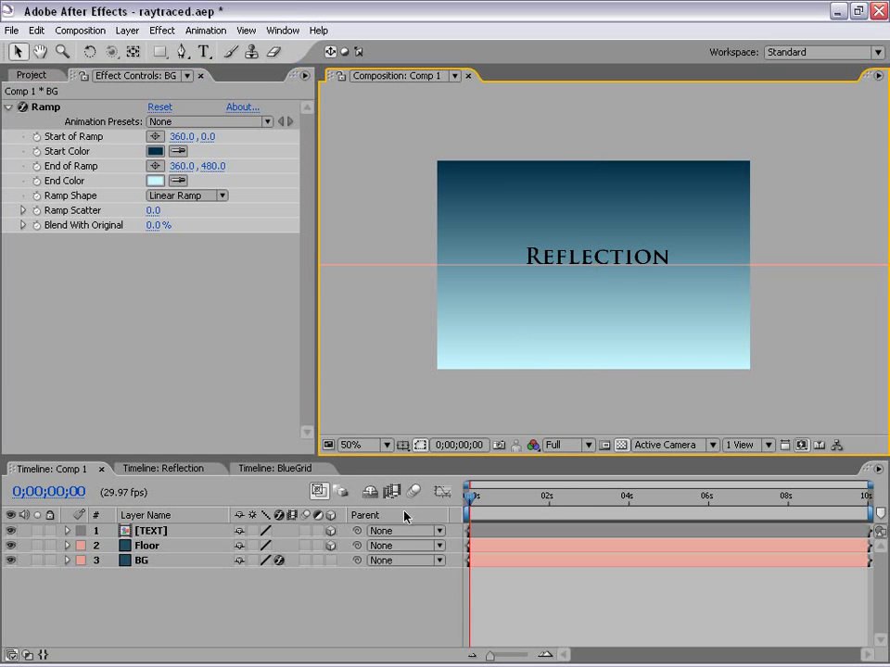
Move the start point of the BG ramp above the frame, to about 360, -50.
{"action": "left_click", "coordinate": [41, 107]}
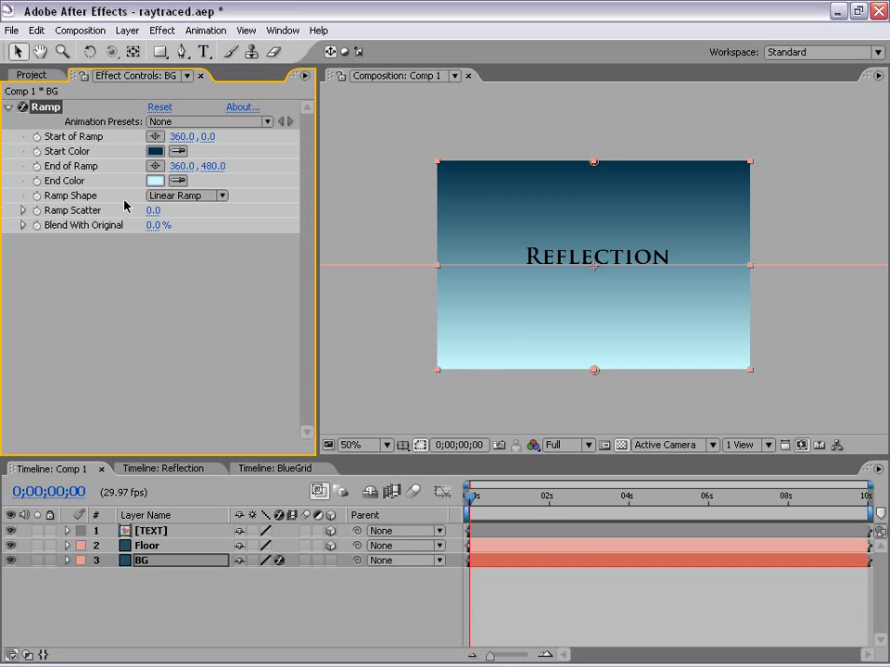
{"action": "left_click", "coordinate": [76, 115]}
{"action": "left_click", "coordinate": [41, 107]}
{"action": "mouse_move", "coordinate": [594, 164]}
{"action": "left_mouse_down"}
{"action": "mouse_move", "coordinate": [593, 183]}
{"action": "mouse_move", "coordinate": [594, 140]}
{"action": "left_mouse_up"}
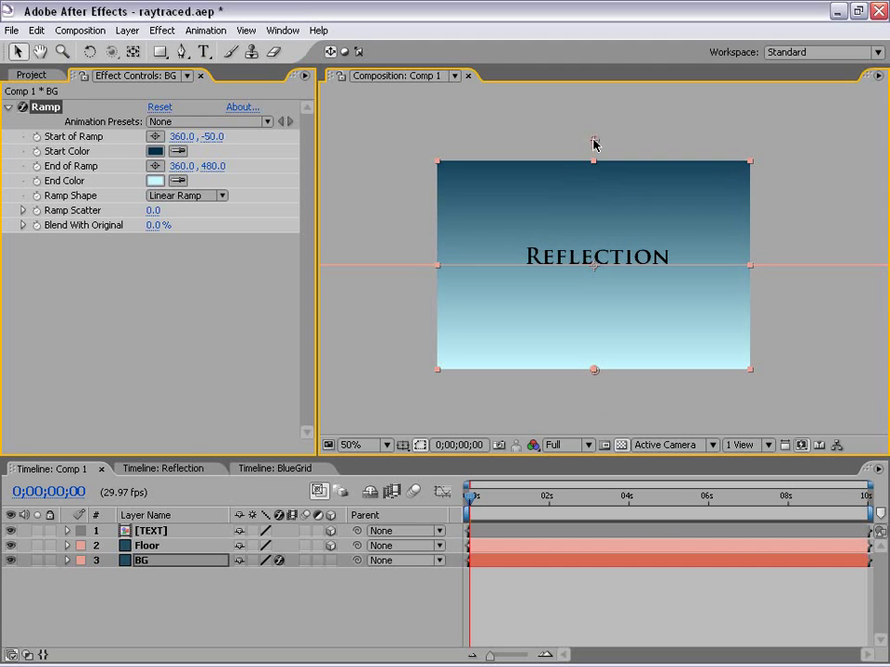
Move the end point of the BG ramp up to about 360, 358 and deselect the layer.
{"action": "left_click_drag", "start_coordinate": [597, 371], "coordinate": [597, 319]}
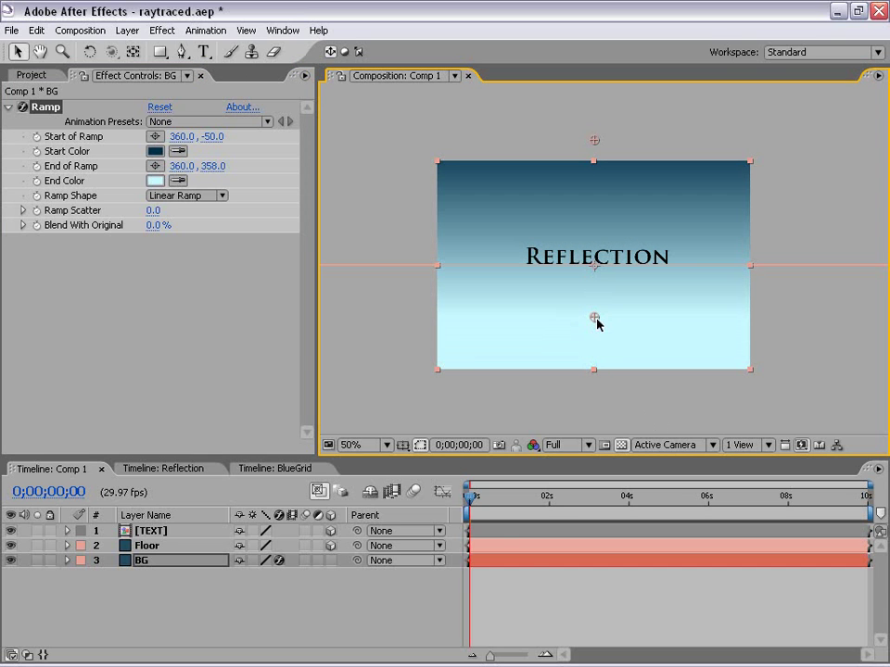
{"action": "left_click", "coordinate": [540, 580]}
{"action": "left_click", "coordinate": [547, 404]}
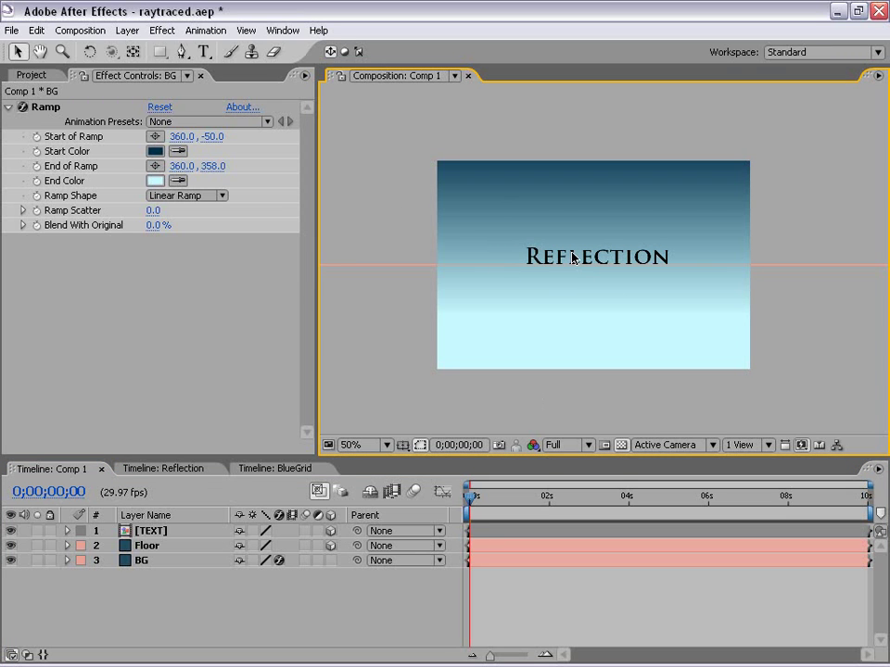
Add a camera with the Custom preset and a zoom of 1111 pixels to the composition.
{"action": "left_click", "coordinate": [128, 30]}
{"action": "mouse_move", "coordinate": [139, 49]}
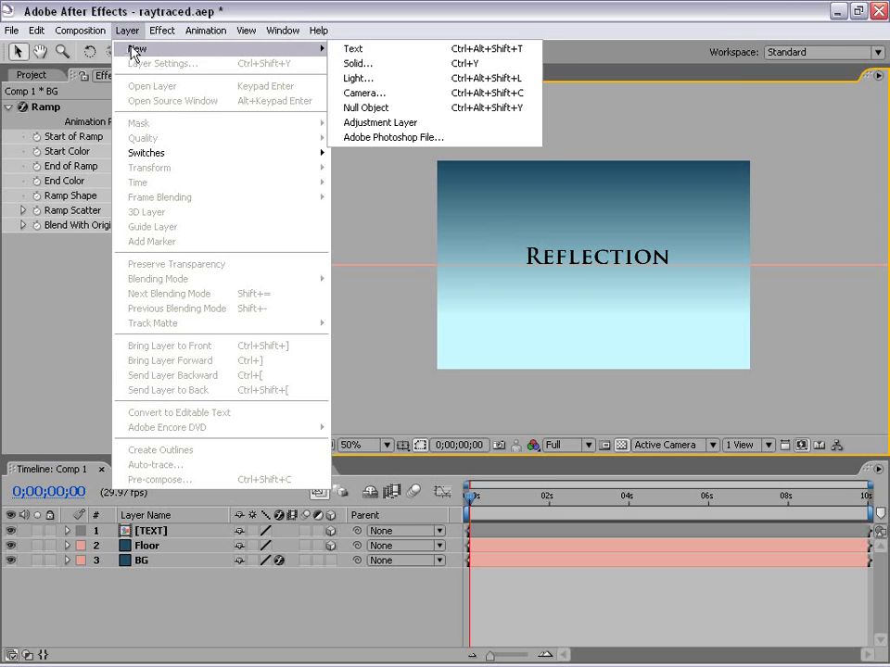
{"action": "left_click", "coordinate": [364, 93]}
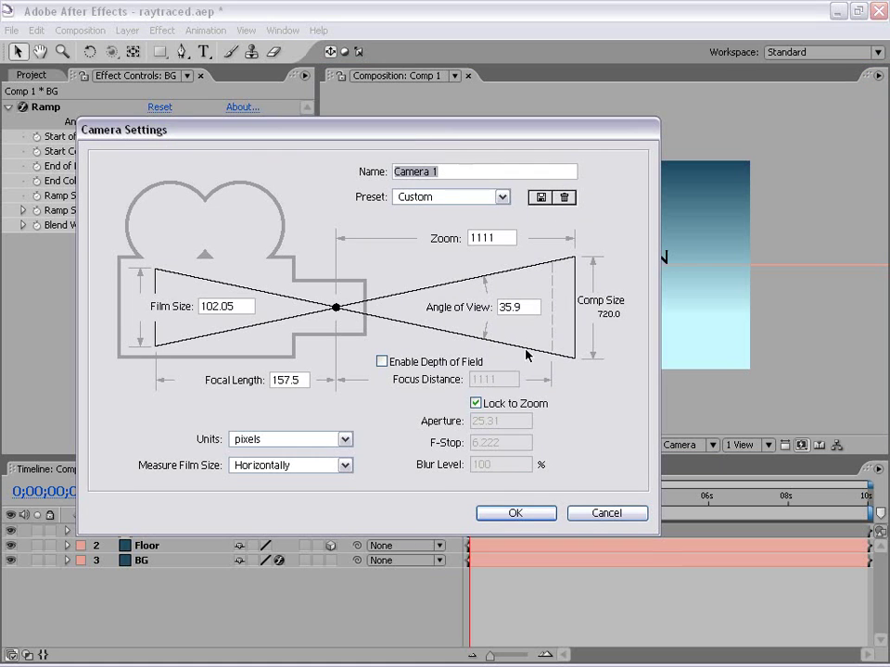
{"action": "left_click", "coordinate": [516, 515]}
{"action": "left_click", "coordinate": [554, 610]}
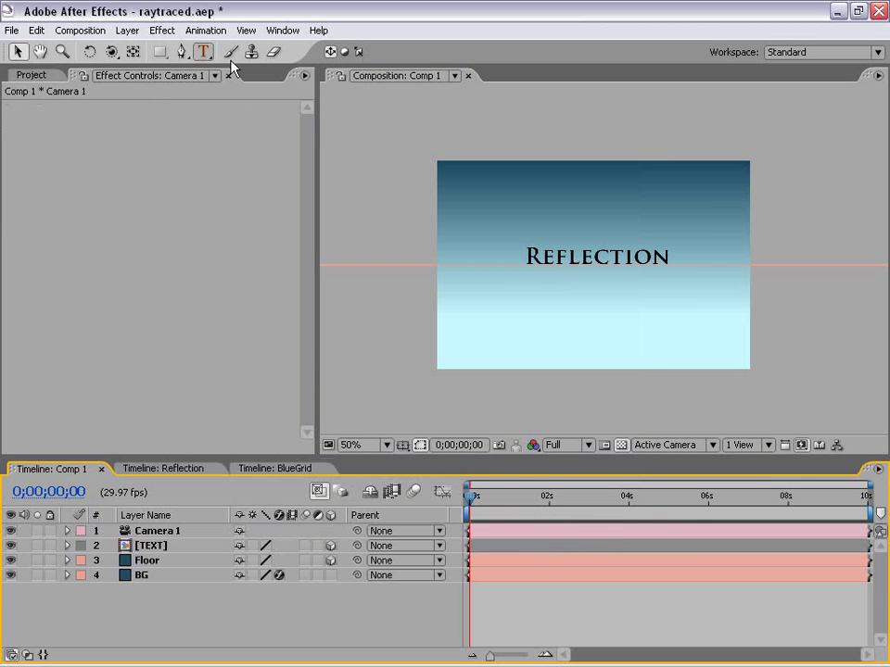
Orbit the camera to look slightly down on the floor from above.
{"action": "left_click", "coordinate": [110, 52]}
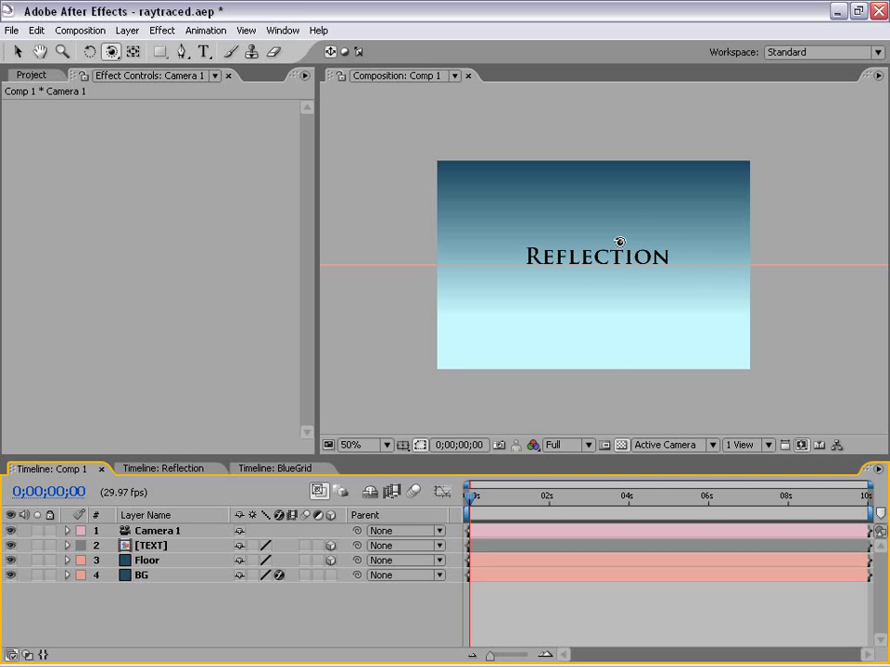
{"action": "left_click_drag", "start_coordinate": [596, 239], "coordinate": [576, 264]}
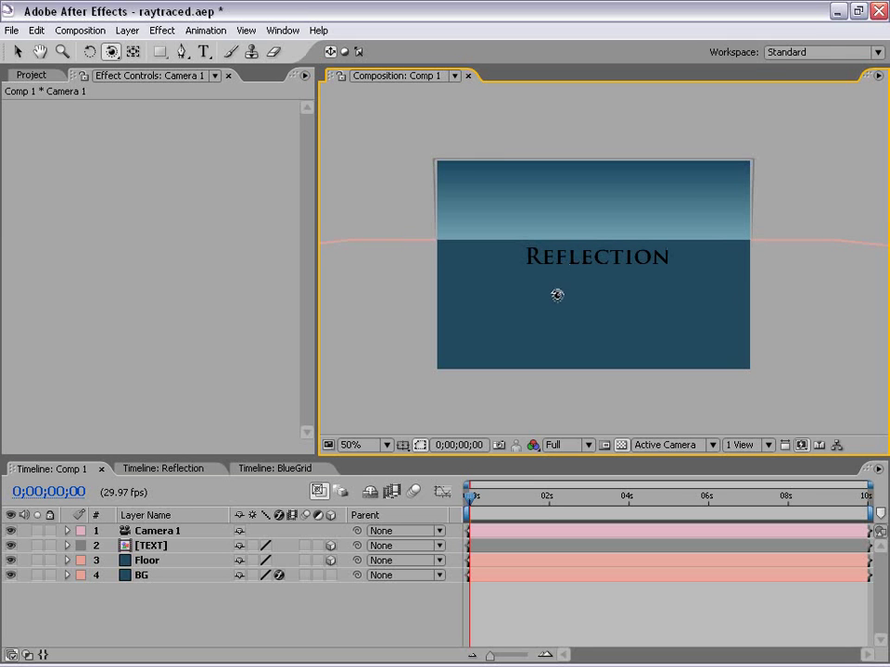
{"action": "key", "text": "v"}
{"action": "key", "text": "F2"}
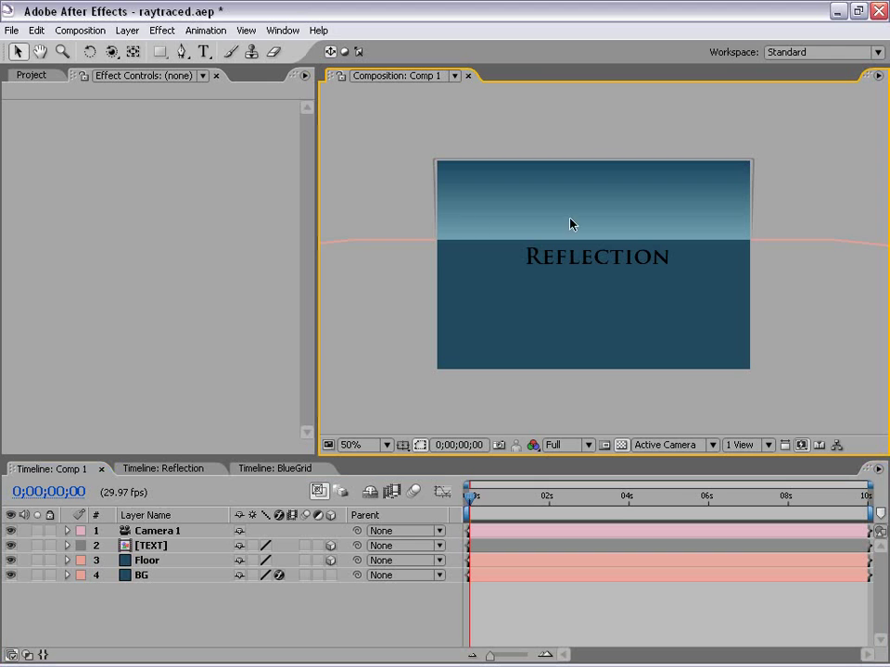
Add a point light with 200% intensity to the scene.
{"action": "left_click", "coordinate": [125, 31]}
{"action": "mouse_move", "coordinate": [137, 48]}
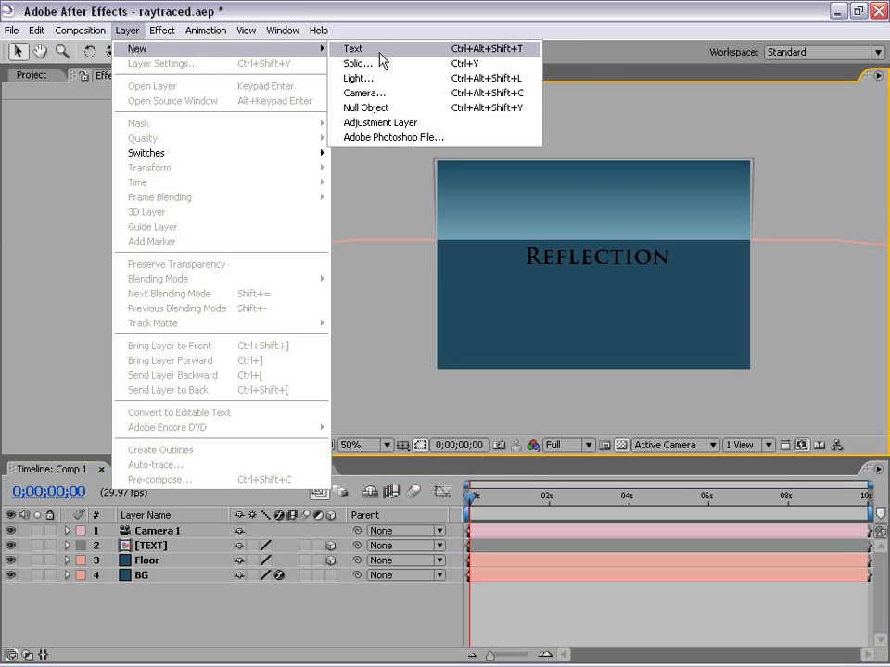
{"action": "left_click", "coordinate": [365, 77]}
{"action": "left_click_drag", "start_coordinate": [706, 183], "coordinate": [342, 159]}
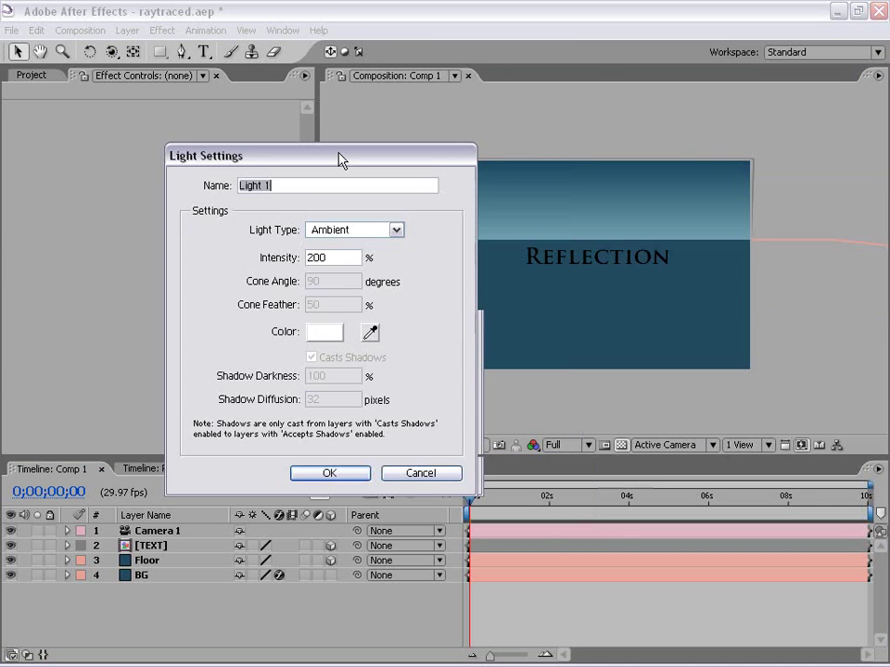
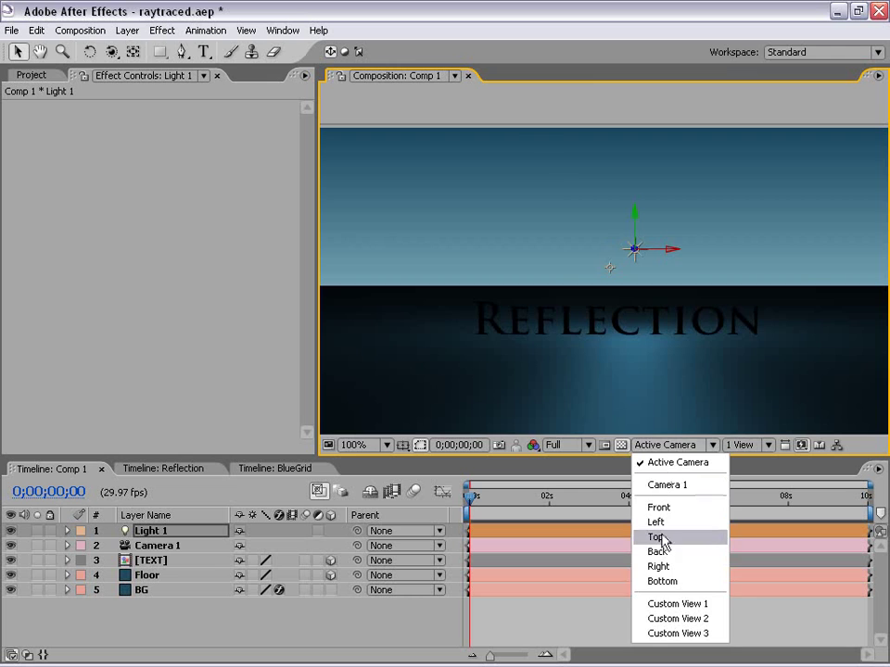
Move Light 1 farther back behind the text in the Top view, and return to the Active Camera view.
{"action": "left_click", "coordinate": [658, 536]}
{"action": "scroll", "coordinate": [607, 243], "scroll_direction": "down", "scroll_amount": 2}
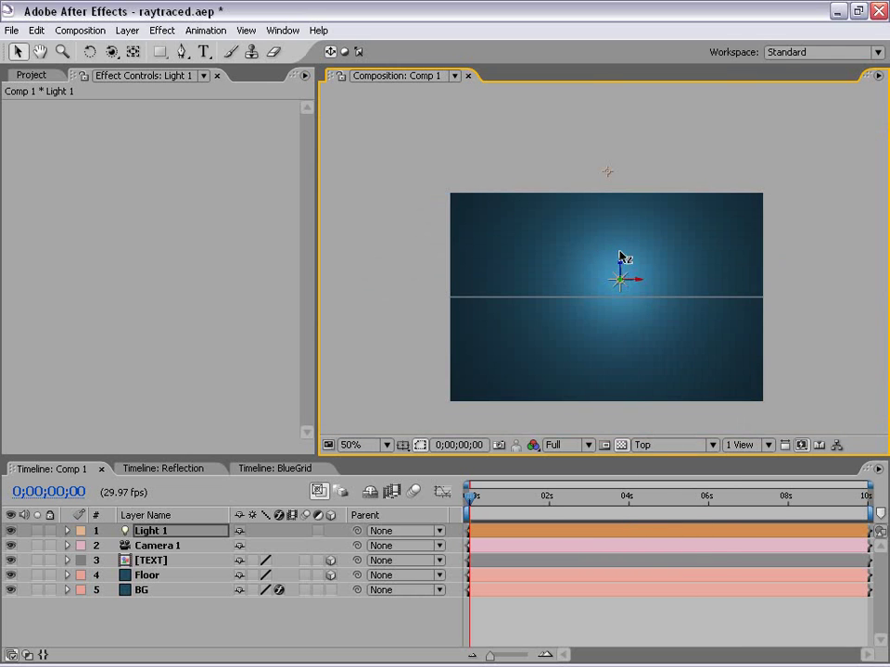
{"action": "left_click_drag", "start_coordinate": [621, 269], "coordinate": [622, 239]}
{"action": "left_click", "coordinate": [672, 445]}
{"action": "left_click", "coordinate": [658, 463]}
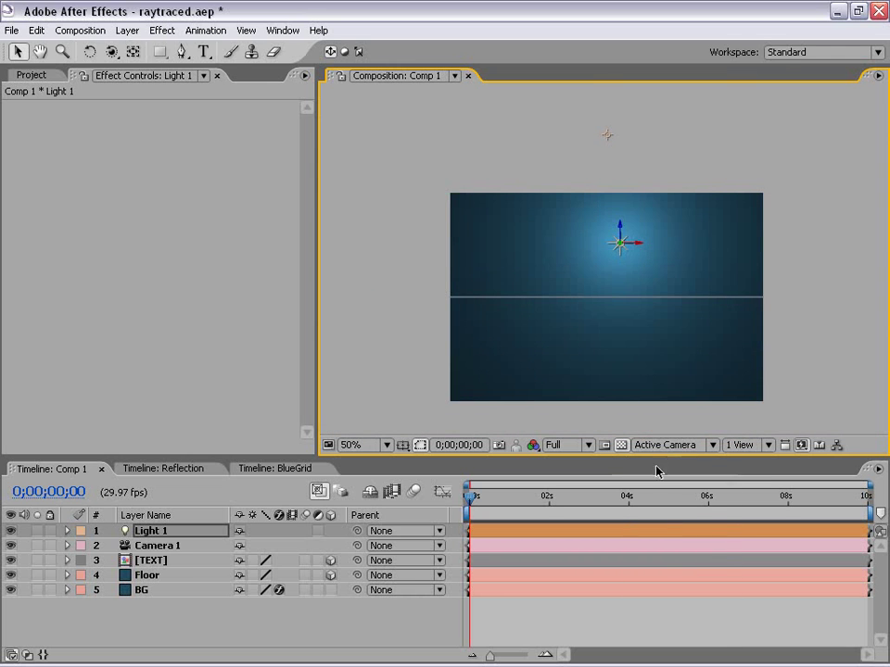
Examine how the light behind the text falls on the floor.
{"action": "scroll", "coordinate": [601, 269], "scroll_direction": "up", "scroll_amount": 2}
{"action": "left_click_drag", "start_coordinate": [600, 269], "coordinate": [623, 252]}
{"action": "left_click_drag", "start_coordinate": [619, 208], "coordinate": [416, 187]}
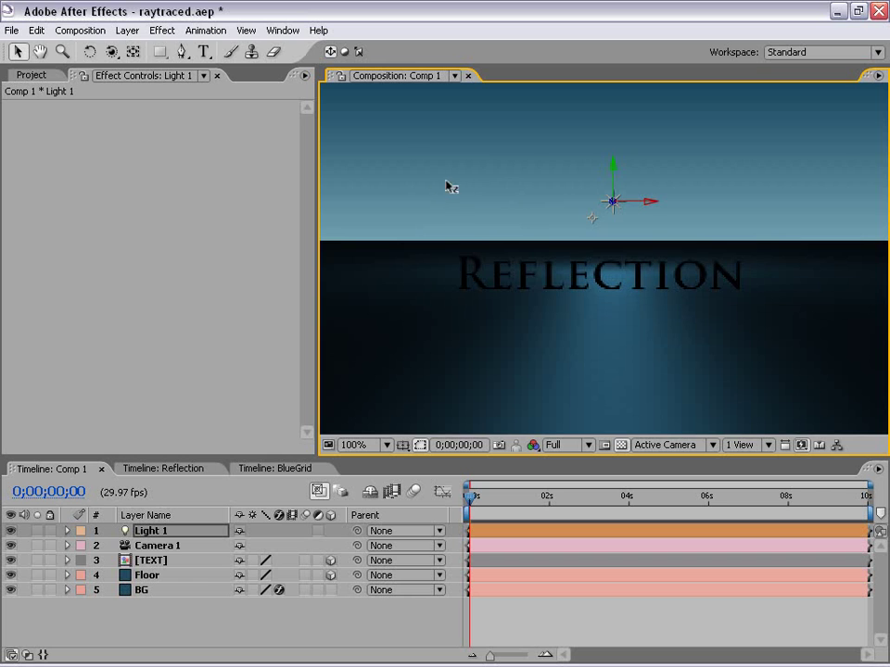
{"action": "key", "text": "comma"}
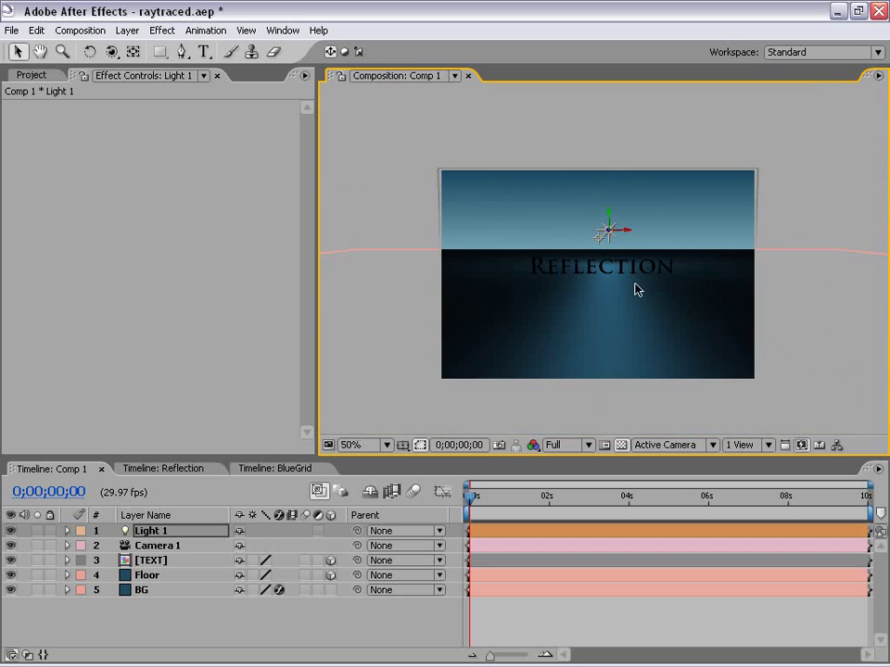
{"action": "left_click_drag", "start_coordinate": [662, 299], "coordinate": [658, 311]}
{"action": "left_click", "coordinate": [812, 194]}
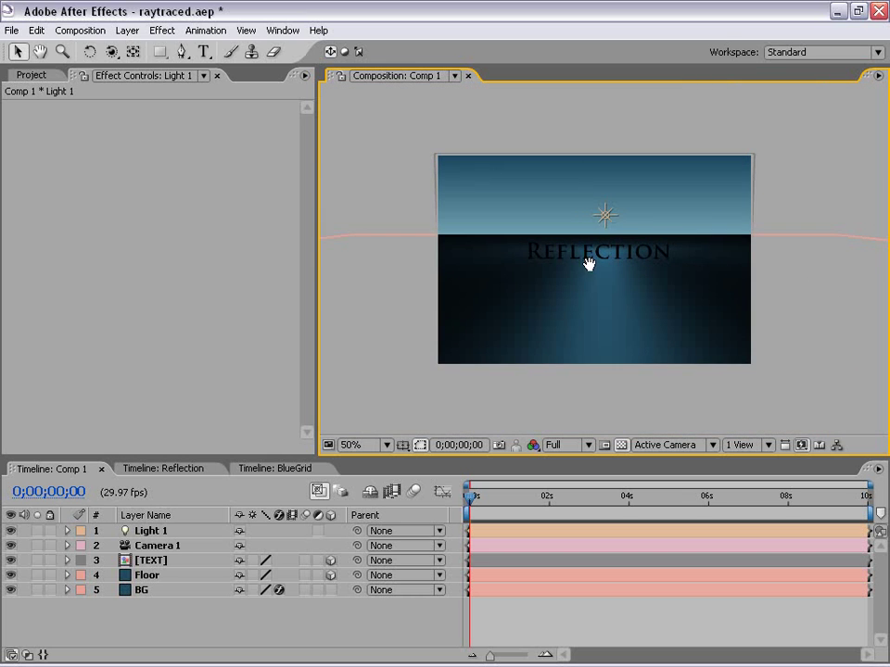
{"action": "scroll", "coordinate": [622, 250], "scroll_direction": "up", "scroll_amount": 2}
{"action": "scroll", "coordinate": [625, 252], "scroll_direction": "down", "scroll_amount": 2}
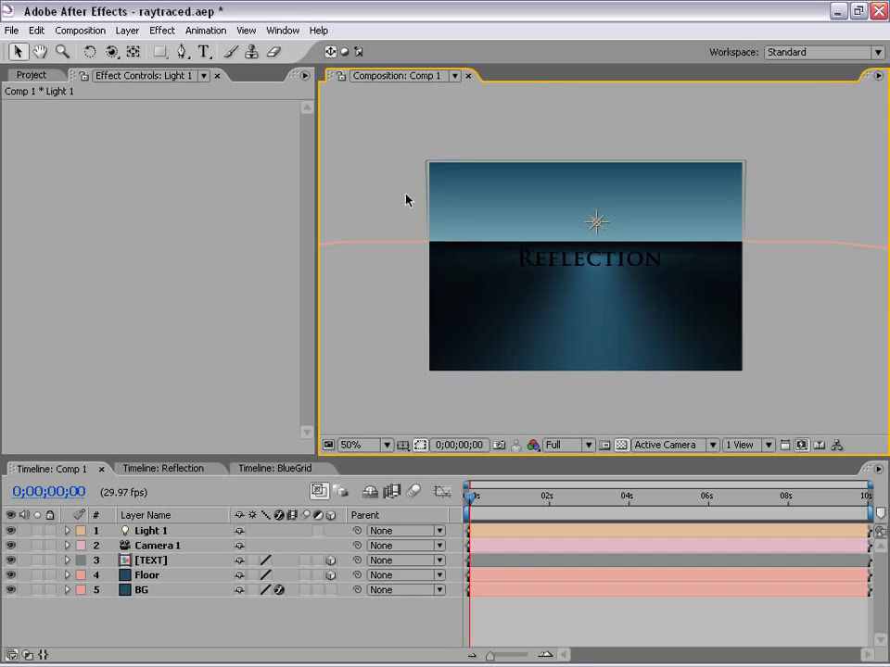
Add a second light of type Ambient with 30% intensity.
{"action": "left_click", "coordinate": [127, 31]}
{"action": "mouse_move", "coordinate": [127, 51]}
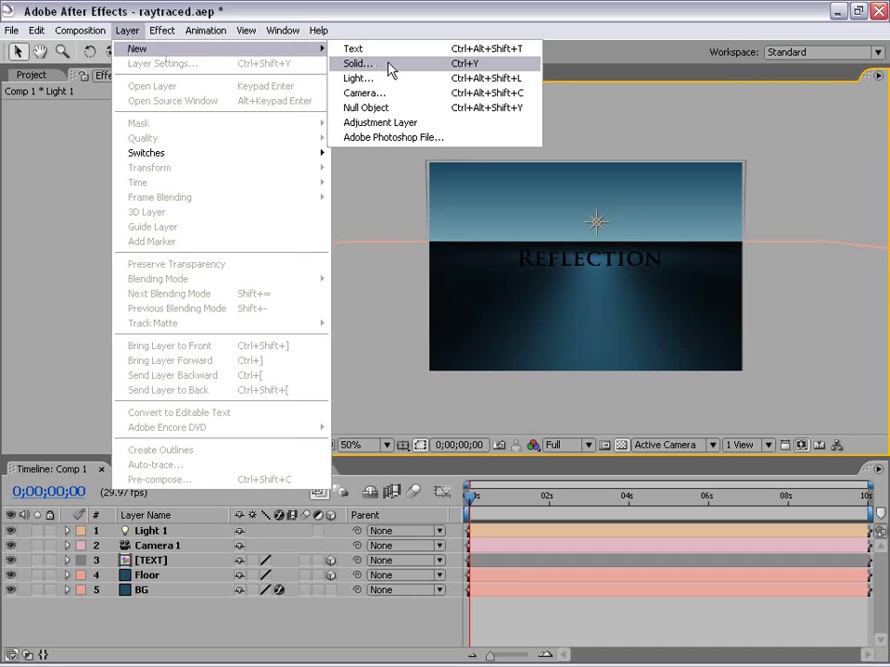
{"action": "left_click", "coordinate": [369, 81]}
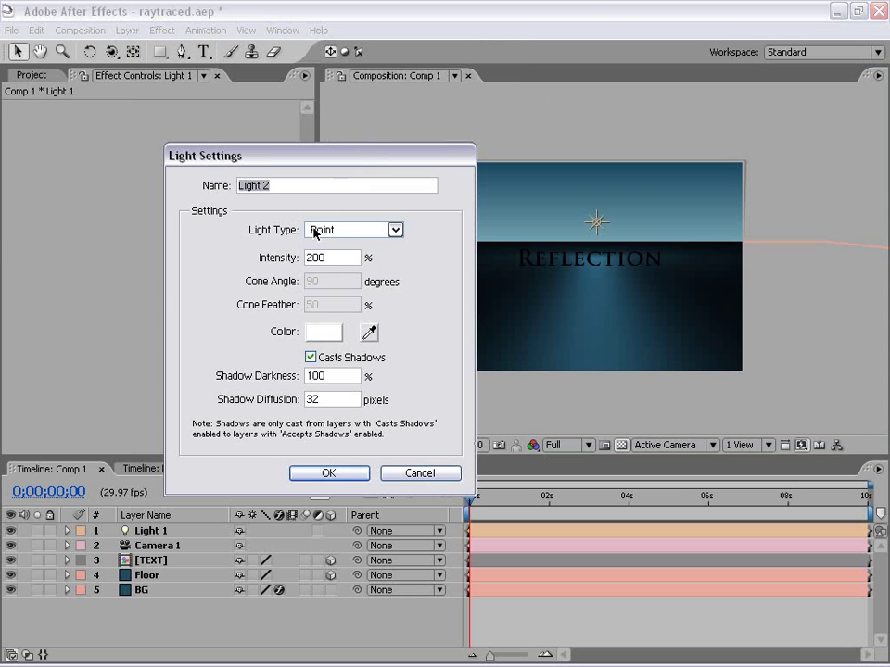
{"action": "left_click", "coordinate": [352, 230]}
{"action": "left_click", "coordinate": [338, 282]}
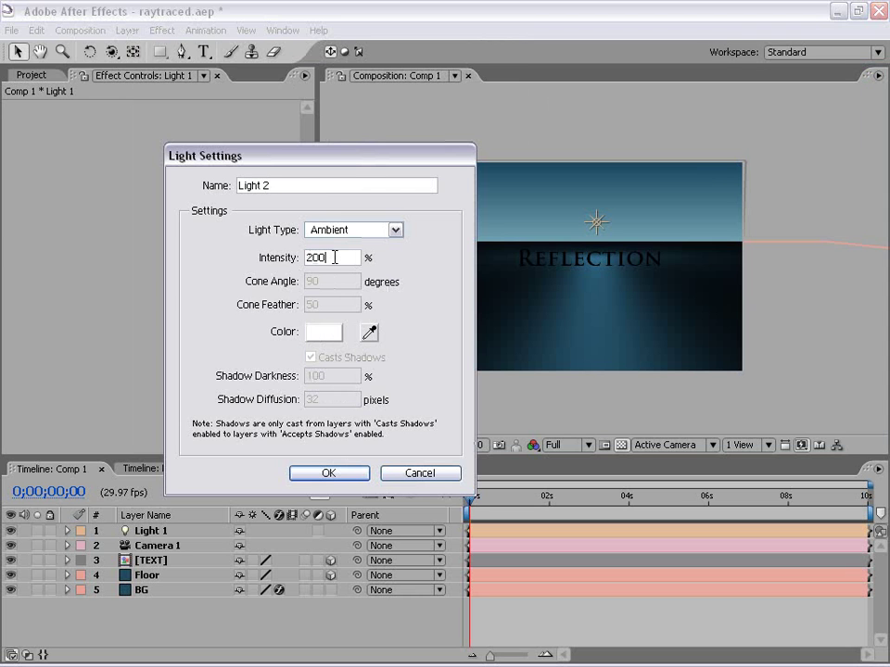
{"action": "double_click", "coordinate": [335, 257]}
{"action": "type", "text": "30"}
{"action": "left_click", "coordinate": [330, 474]}
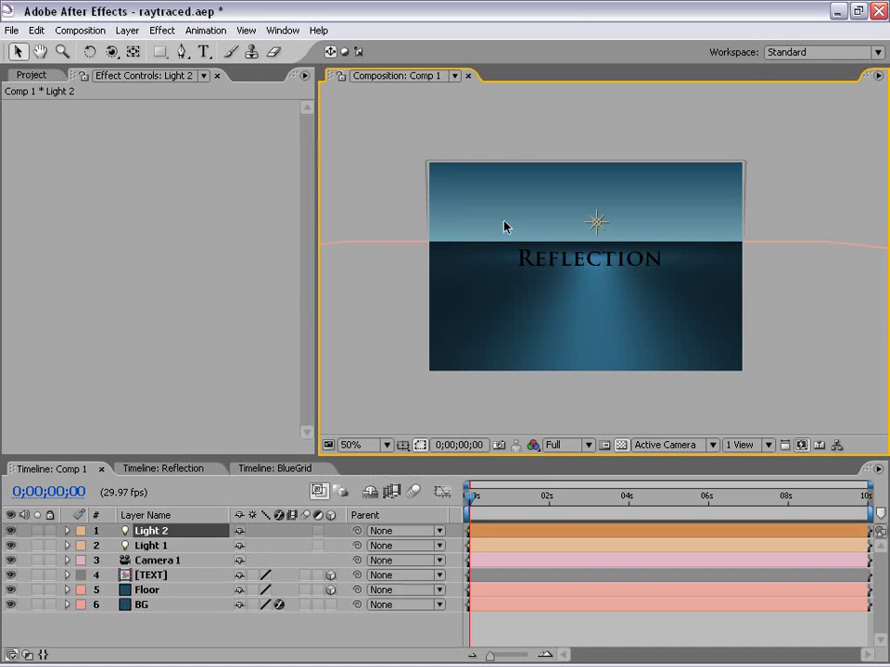
{"action": "key", "text": "slash"}
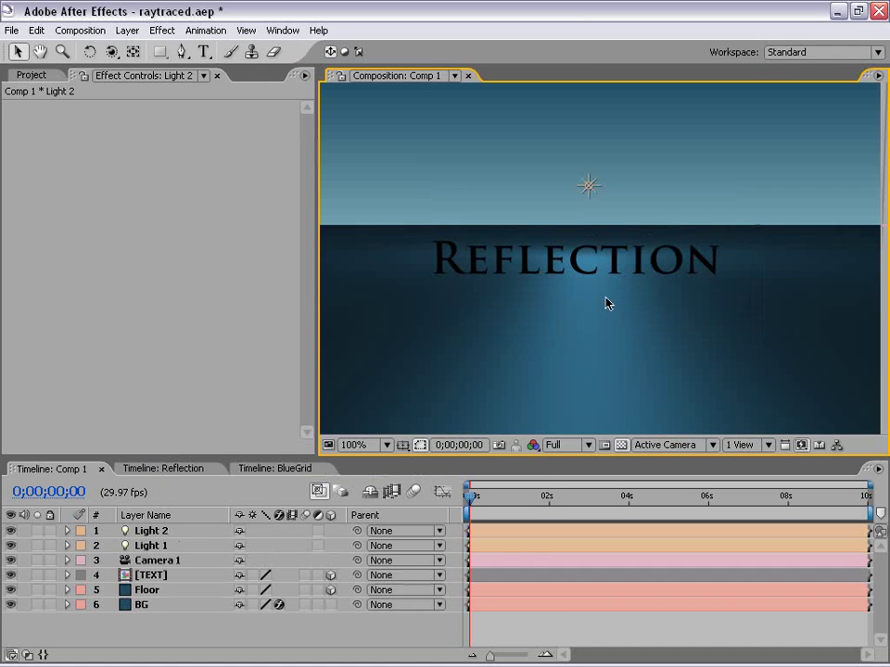
Show the Intensity properties of Light 1 and Light 2 in the timeline.
{"action": "left_click", "coordinate": [146, 530]}
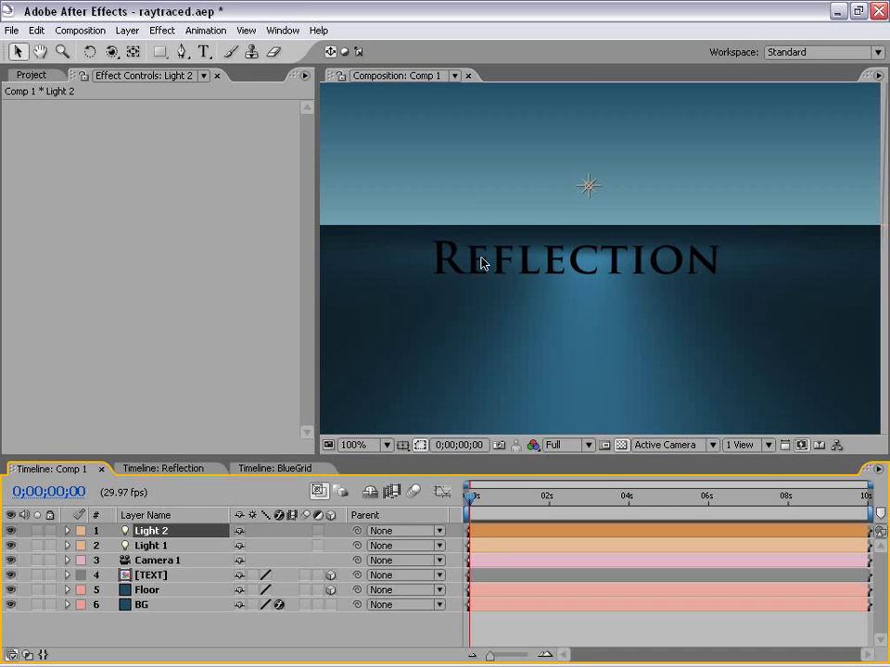
{"action": "key", "text": "comma"}
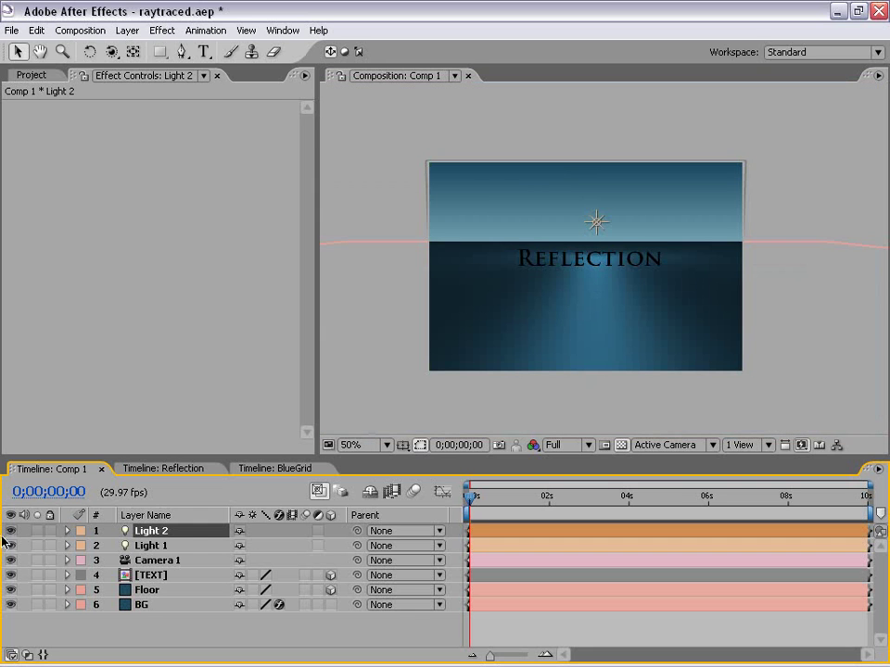
{"action": "left_click", "coordinate": [171, 547]}
{"action": "key", "text": "t"}
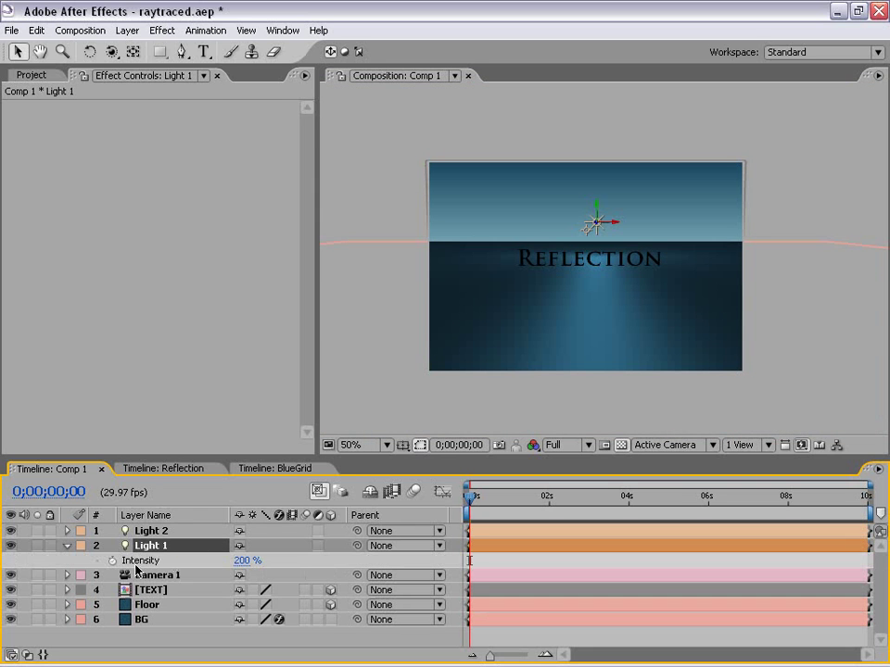
{"action": "left_click_drag", "start_coordinate": [242, 561], "coordinate": [198, 560]}
{"action": "left_click", "coordinate": [147, 533]}
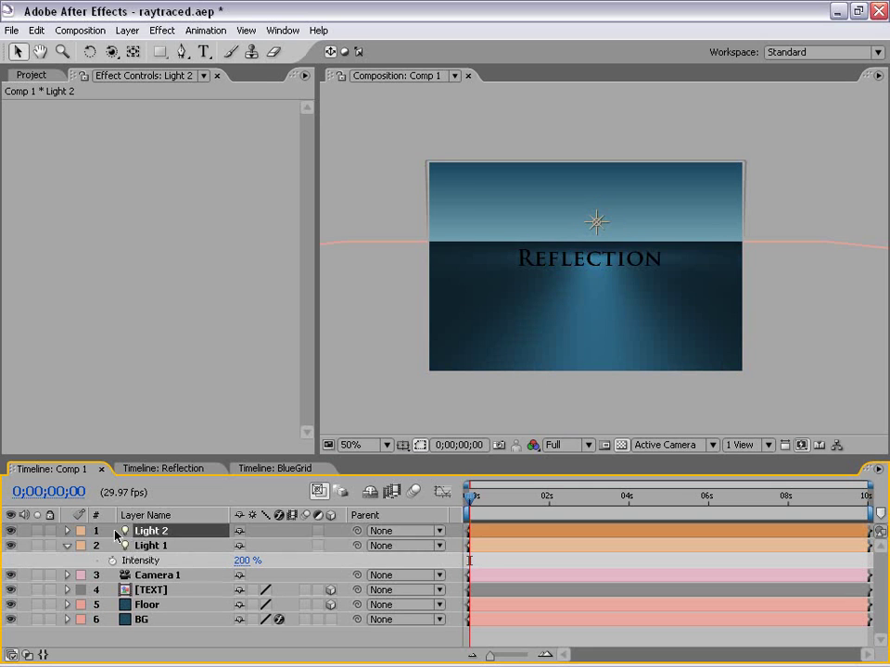
{"action": "left_click", "coordinate": [67, 531]}
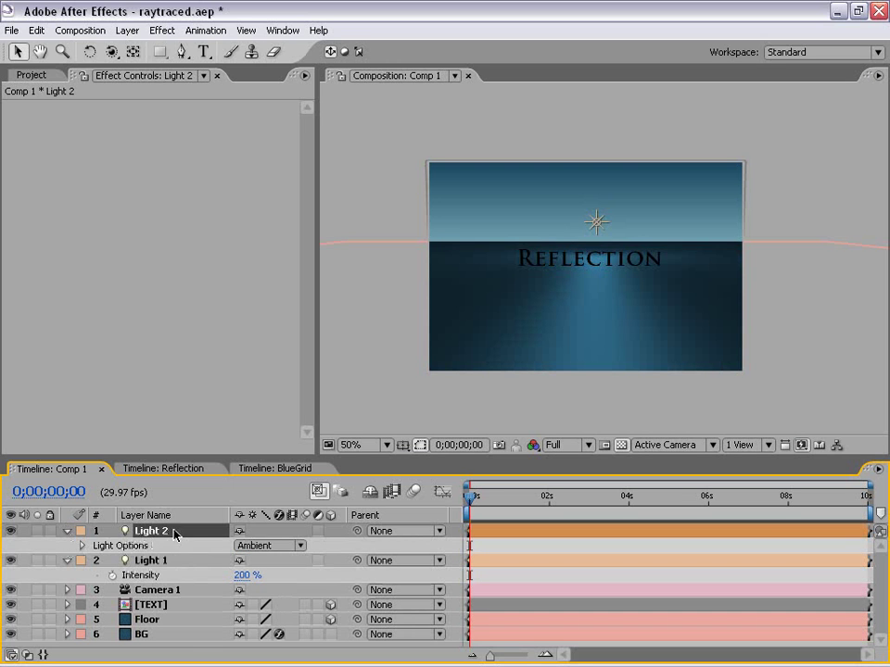
{"action": "key", "text": "t"}
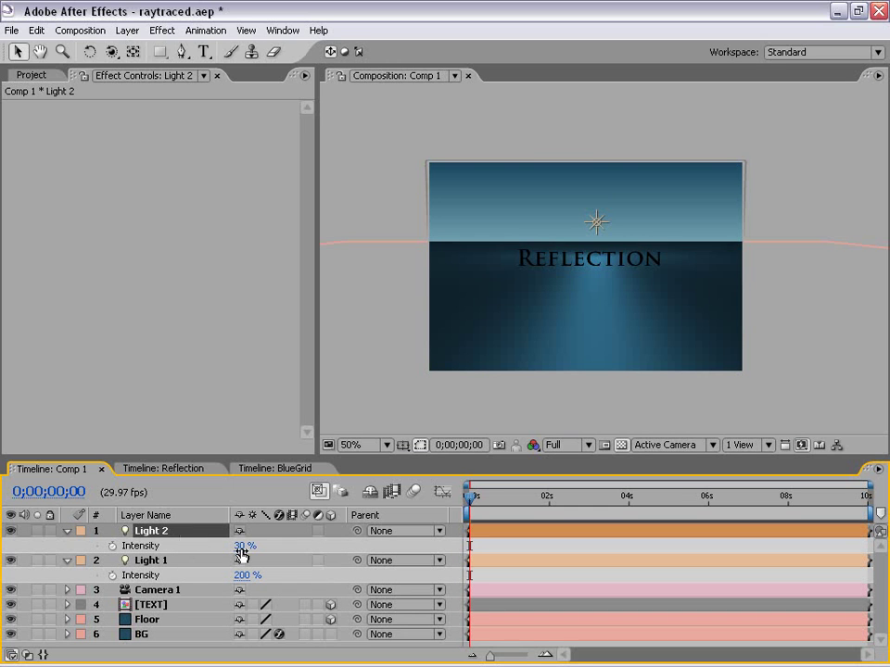
Rename the ambient light Light 2 as Fill.
{"action": "key", "text": "period"}
{"action": "key", "text": "period"}
{"action": "key", "text": "comma"}
{"action": "key", "text": "comma"}
{"action": "key", "text": "Return"}
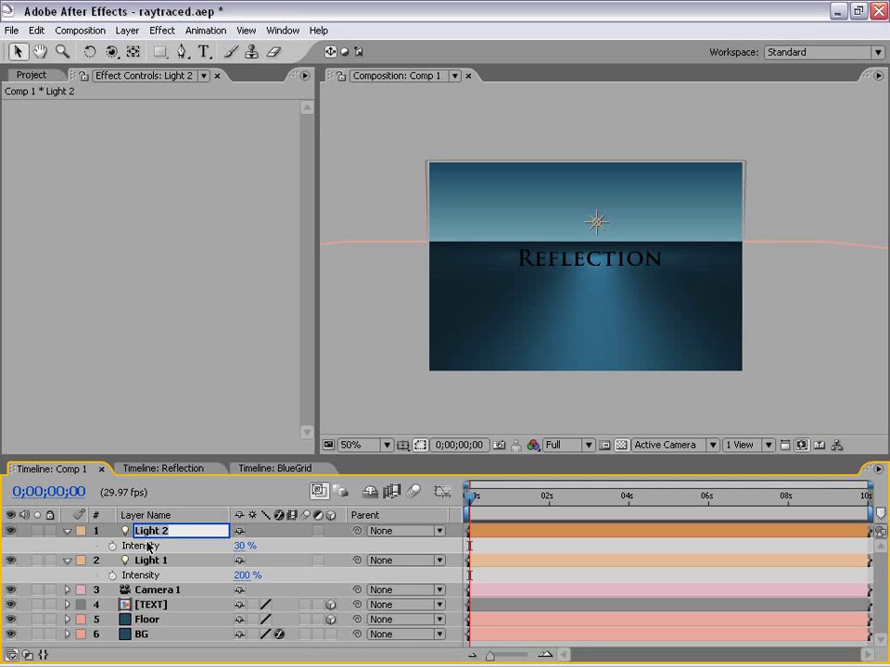
{"action": "type", "text": "Fill"}
{"action": "key", "text": "Return"}
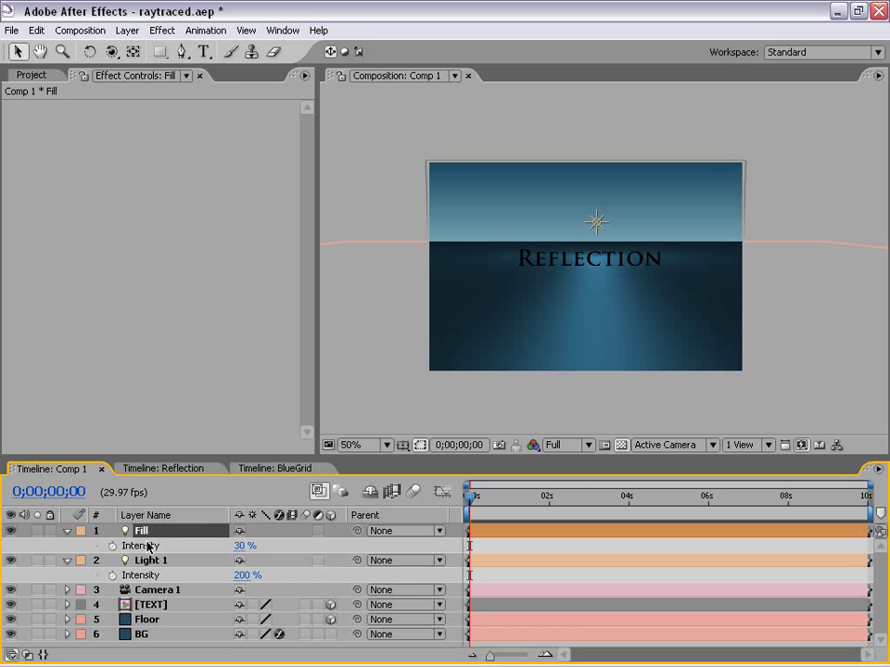
Rename Light 1 as Point and deselect it.
{"action": "left_click", "coordinate": [145, 560]}
{"action": "key", "text": "Return"}
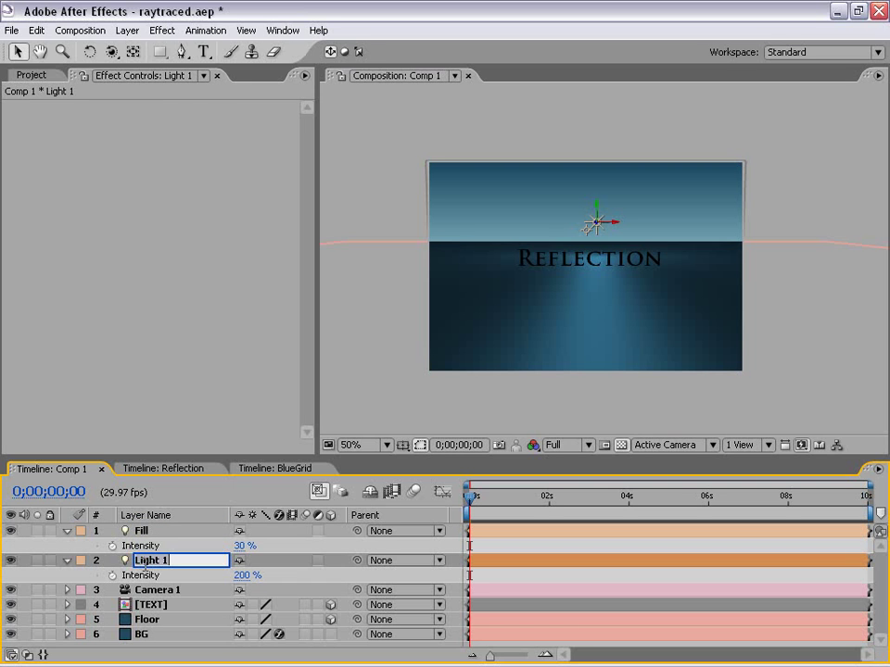
{"action": "type", "text": "Point"}
{"action": "key", "text": "Return"}
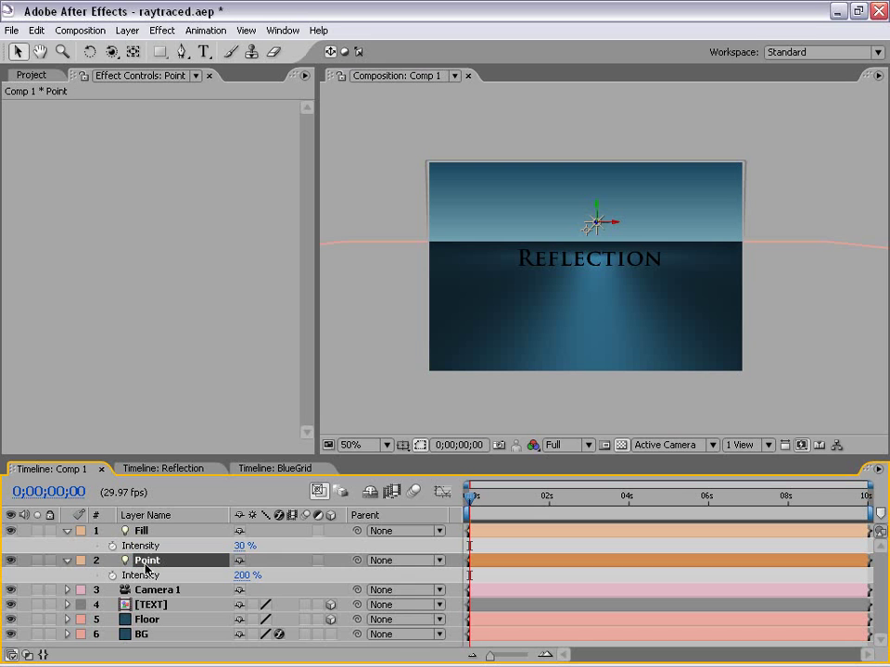
{"action": "left_click", "coordinate": [803, 179]}
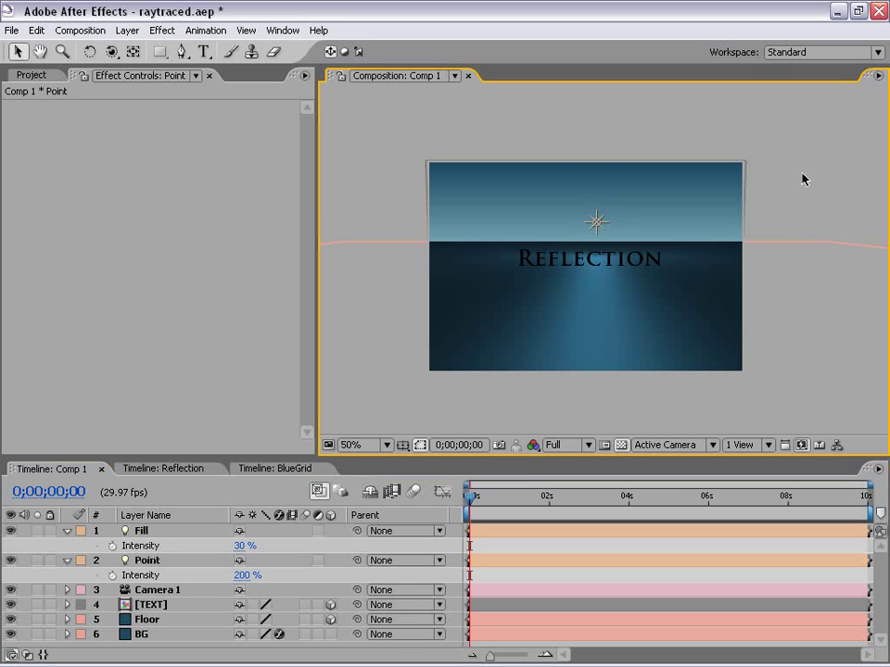
Collapse the Intensity properties of the Fill and Point lights and clear the layer selection.
{"action": "key", "text": "period"}
{"action": "key", "text": "comma"}
{"action": "key", "text": "comma"}
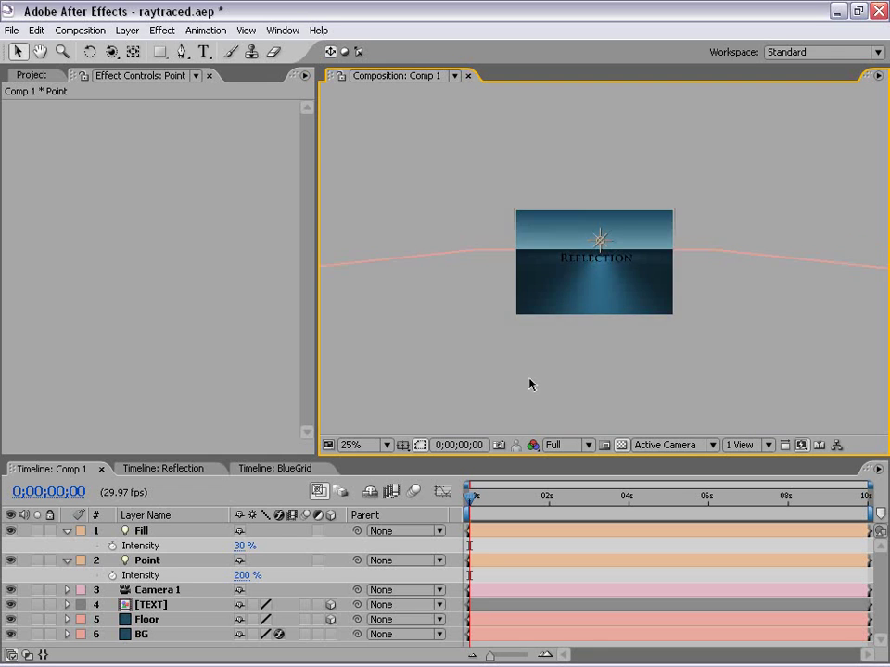
{"action": "key", "text": "period"}
{"action": "key", "text": "ctrl+a"}
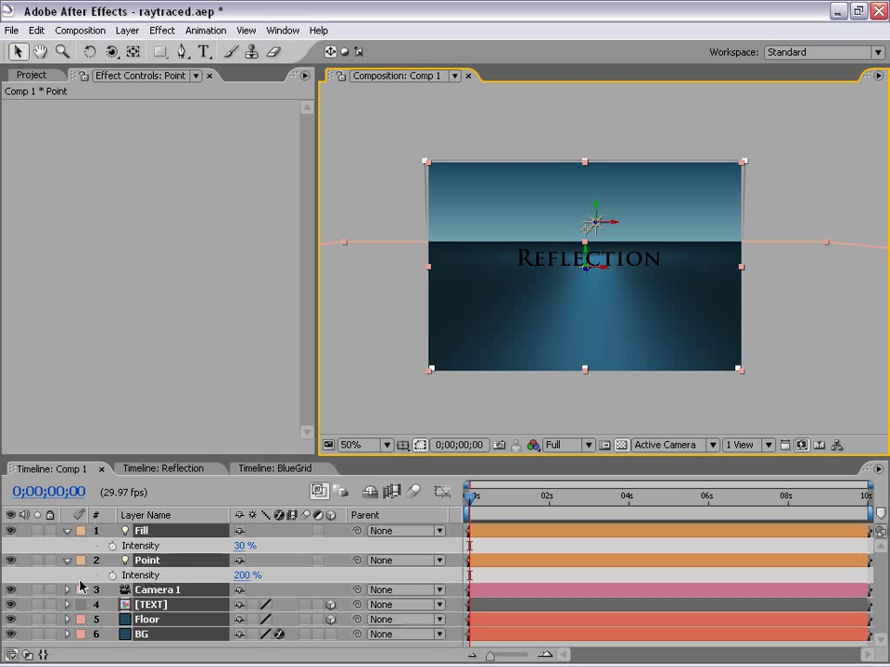
{"action": "left_click", "coordinate": [67, 560]}
{"action": "left_click", "coordinate": [208, 634]}
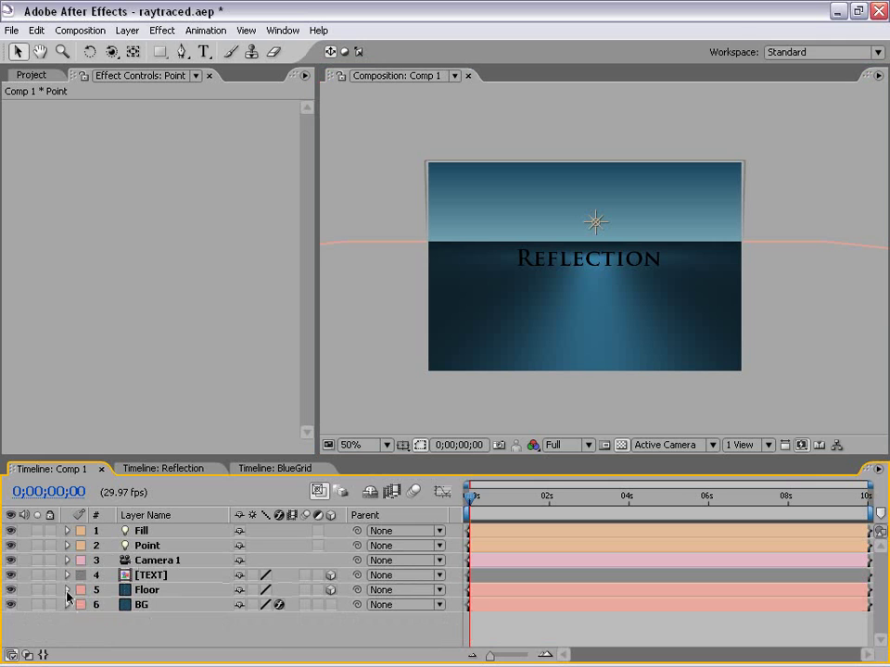
Expand the Floor layer's Material Options and set its Metal value to 80%.
{"action": "left_click", "coordinate": [67, 589]}
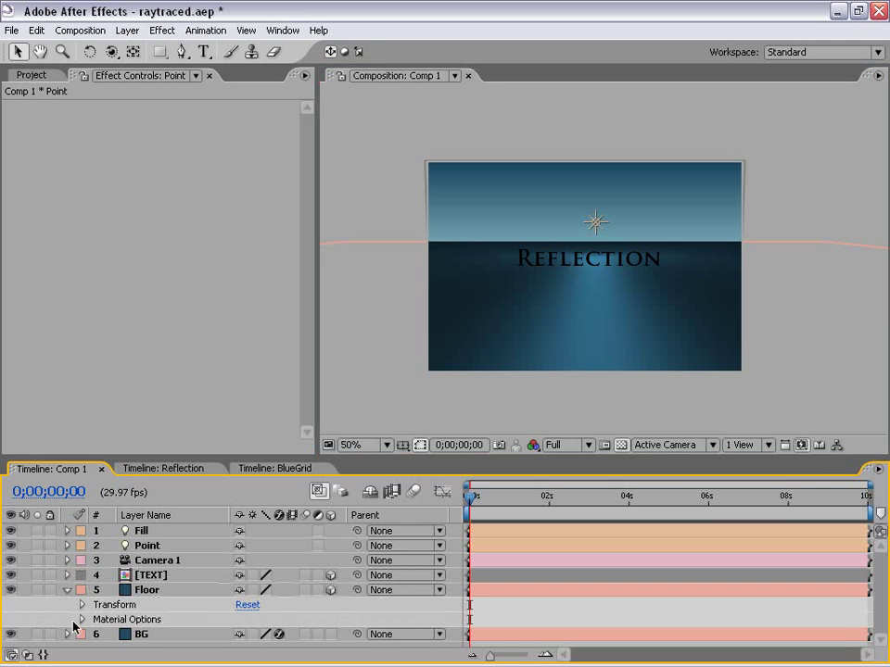
{"action": "left_click", "coordinate": [82, 620]}
{"action": "scroll", "coordinate": [175, 599], "scroll_direction": "down", "scroll_amount": 3}
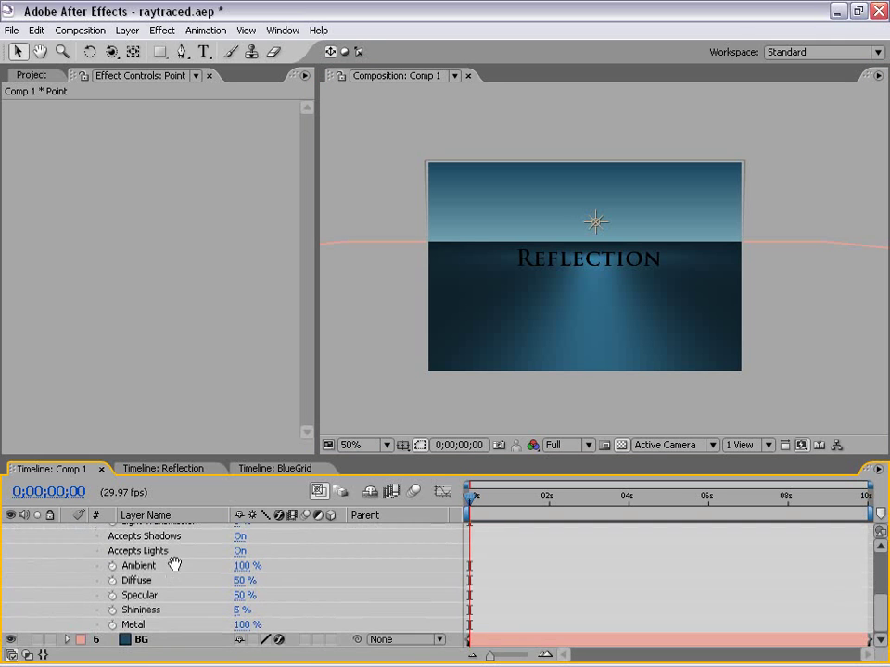
{"action": "scroll", "coordinate": [184, 606], "scroll_direction": "up", "scroll_amount": 4}
{"action": "scroll", "coordinate": [185, 606], "scroll_direction": "down", "scroll_amount": 1}
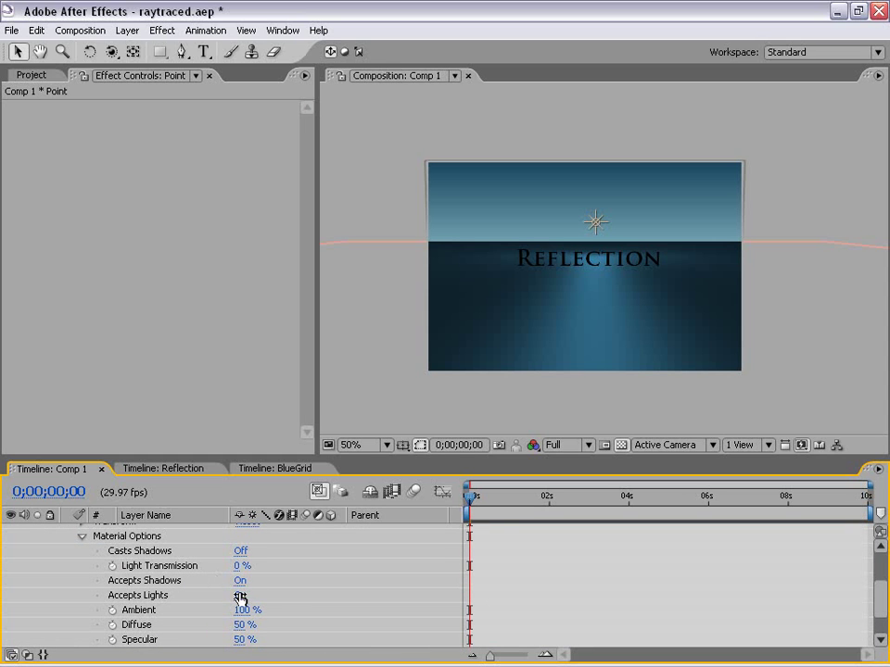
{"action": "scroll", "coordinate": [291, 598], "scroll_direction": "down", "scroll_amount": 1}
{"action": "scroll", "coordinate": [292, 591], "scroll_direction": "down", "scroll_amount": 2}
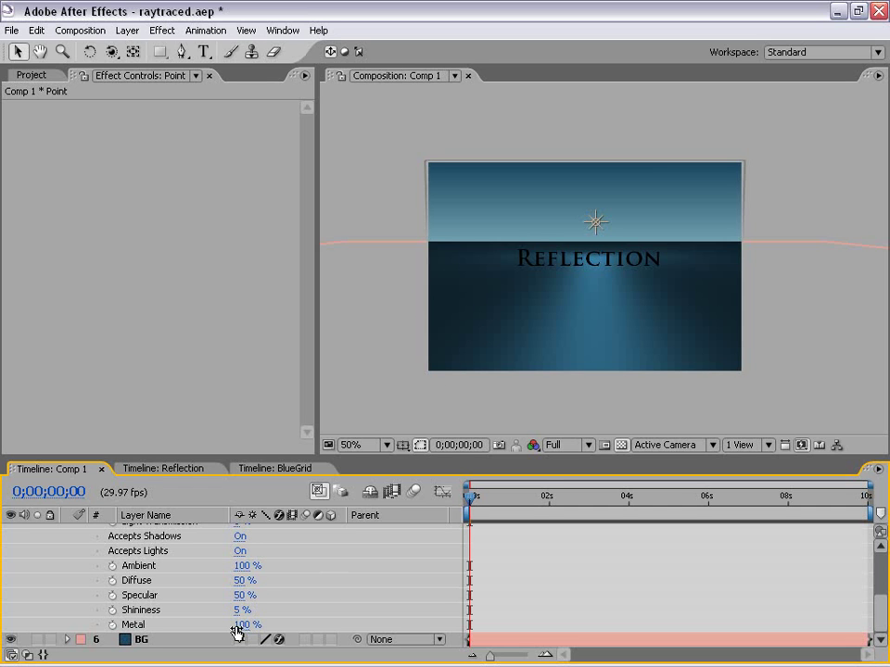
{"action": "left_click_drag", "start_coordinate": [238, 629], "coordinate": [223, 624]}
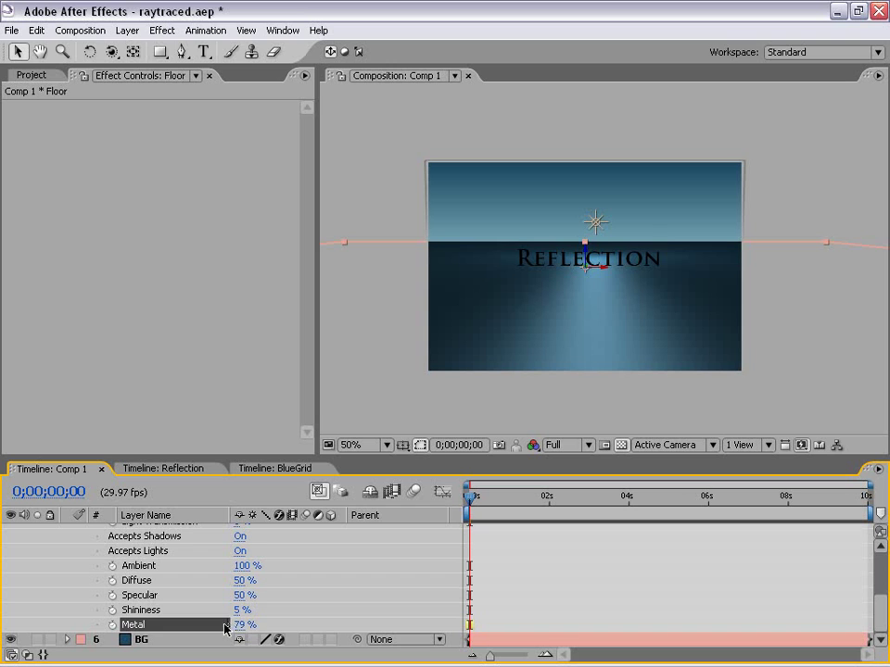
{"action": "left_click_drag", "start_coordinate": [238, 629], "coordinate": [240, 625]}
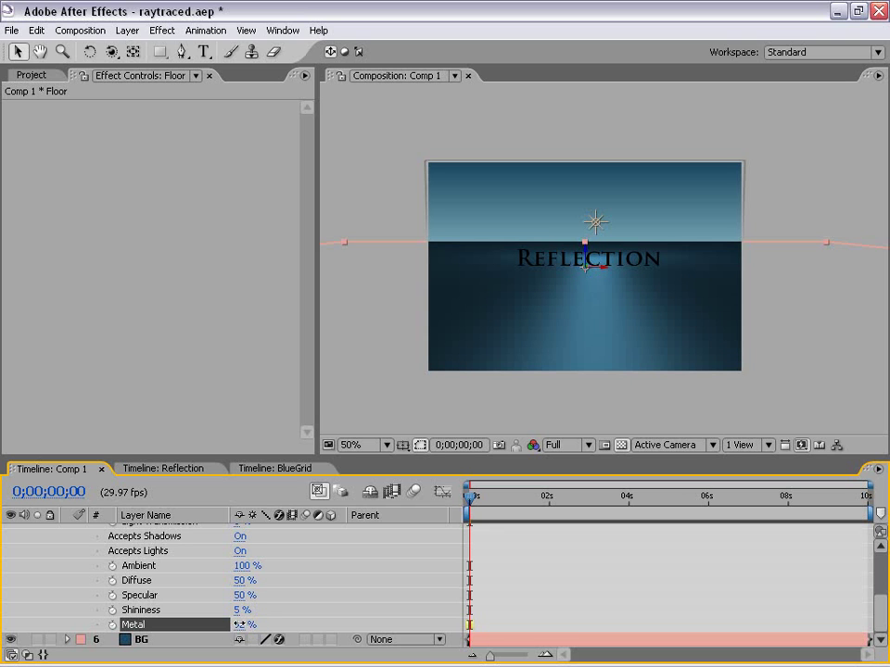
{"action": "left_click", "coordinate": [239, 626]}
{"action": "type", "text": "80"}
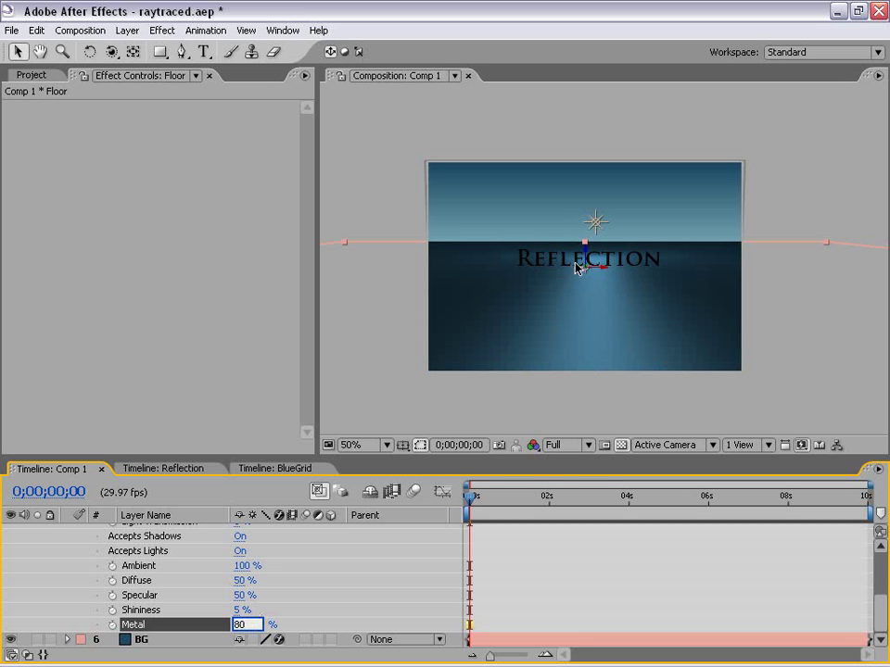
Raise the Floor material's Diffuse value to 100%.
{"action": "left_click", "coordinate": [269, 584]}
{"action": "left_click", "coordinate": [239, 580]}
{"action": "left_click_drag", "start_coordinate": [240, 580], "coordinate": [384, 567]}
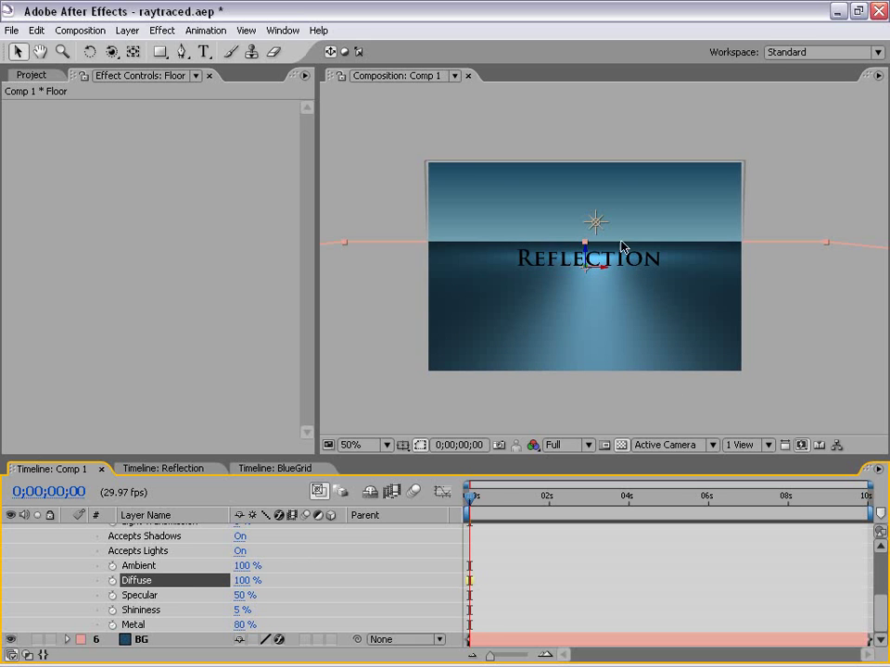
Show the Point light's Intensity property and raise it to 275%.
{"action": "key", "text": "slash"}
{"action": "scroll", "coordinate": [295, 572], "scroll_direction": "up", "scroll_amount": 3}
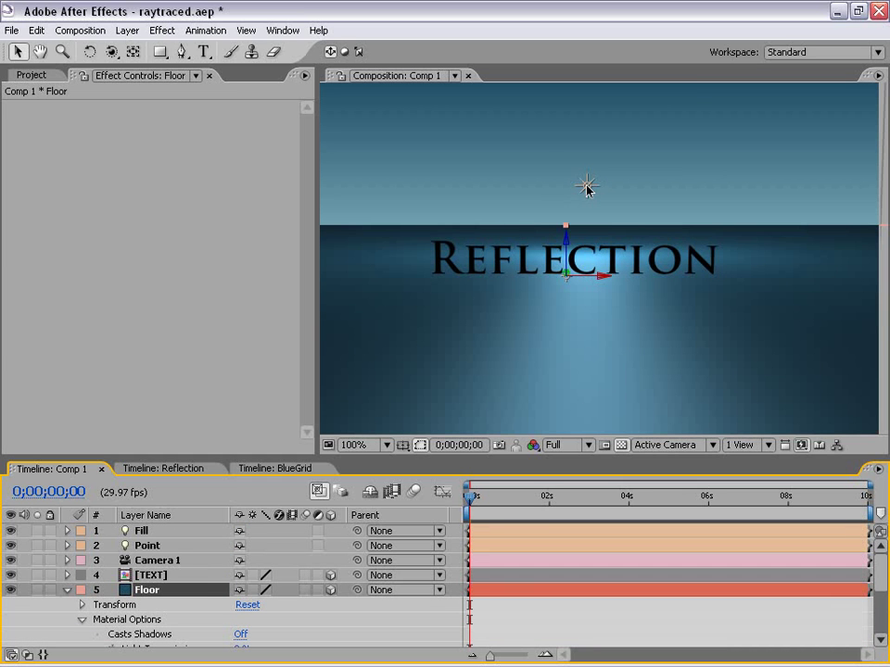
{"action": "left_click", "coordinate": [147, 546]}
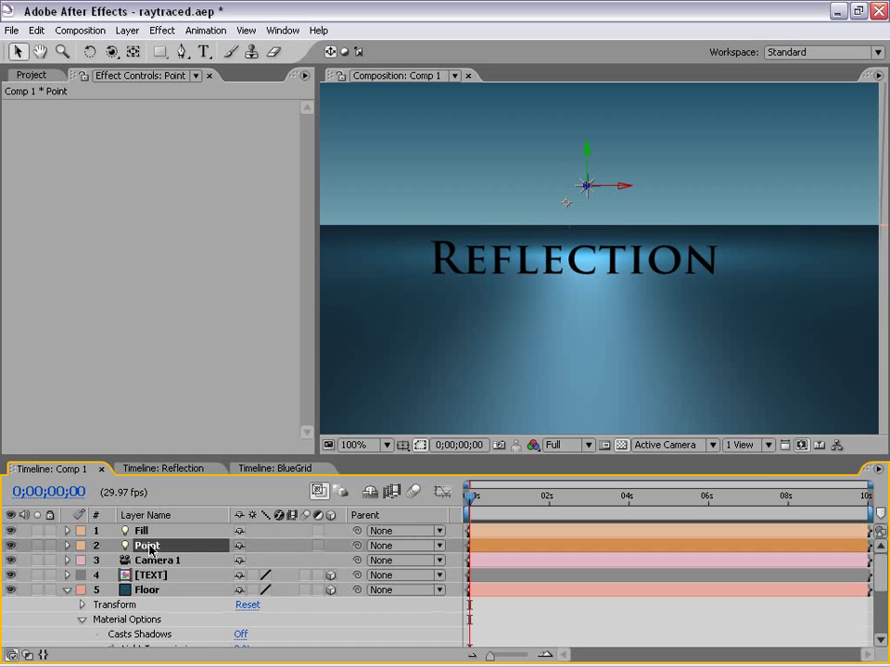
{"action": "key", "text": "t"}
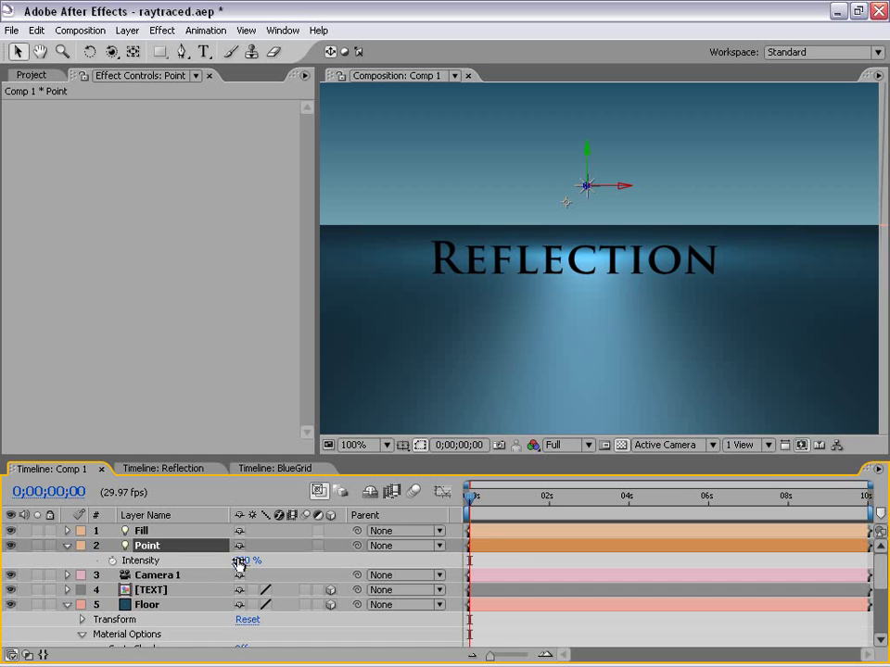
{"action": "left_click_drag", "start_coordinate": [242, 561], "coordinate": [276, 547]}
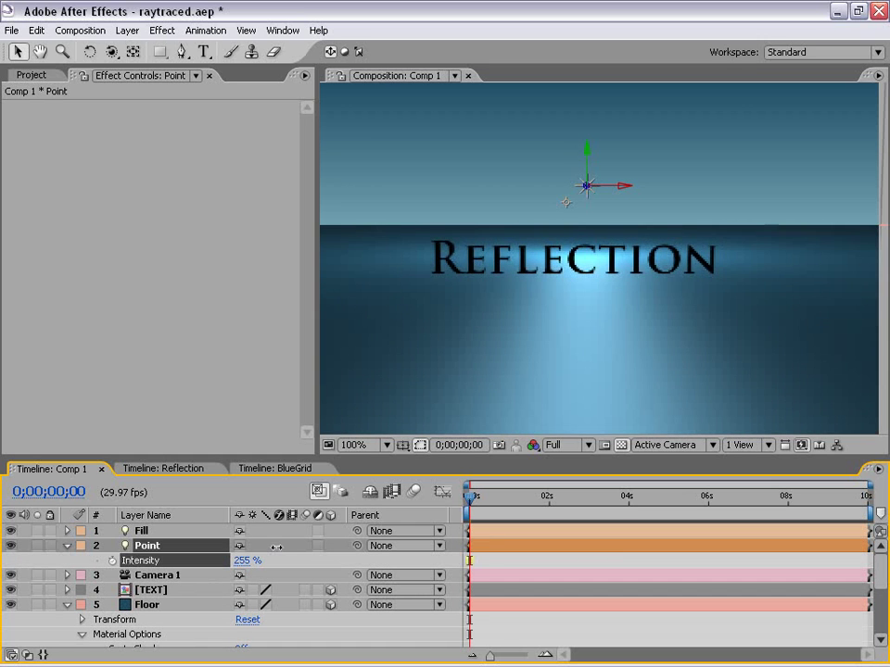
{"action": "scroll", "coordinate": [628, 346], "scroll_direction": "down", "scroll_amount": 2}
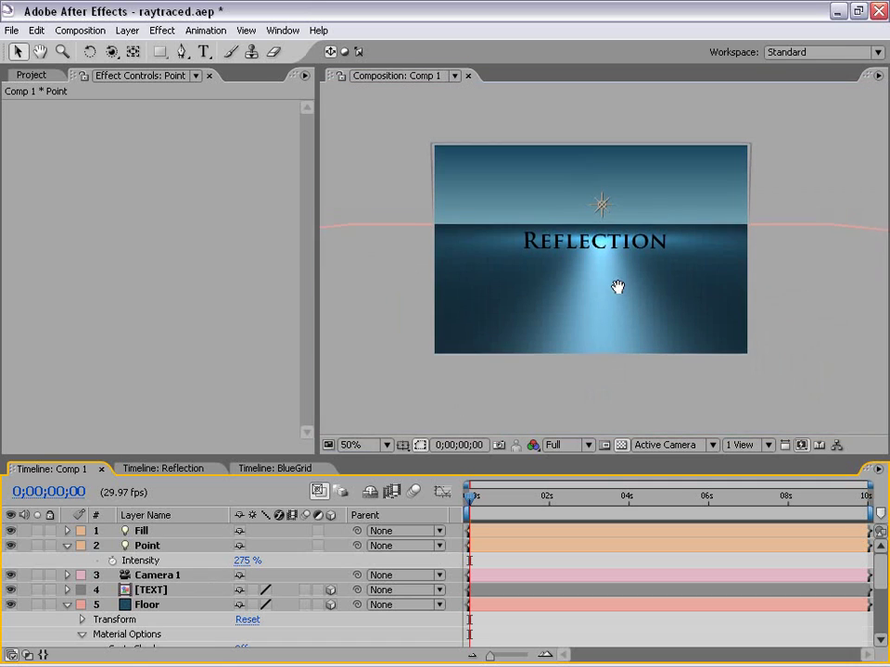
Collapse all expanded layer properties in the timeline and deselect every layer.
{"action": "key", "text": "ctrl+a"}
{"action": "left_click", "coordinate": [66, 546]}
{"action": "left_click", "coordinate": [192, 636]}
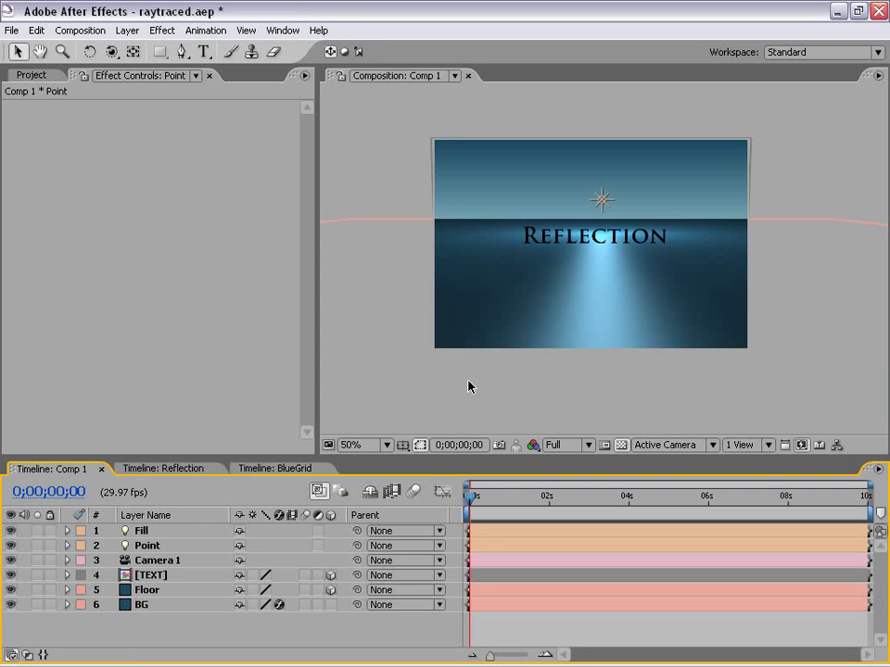
Duplicate the Floor layer and apply the Grid effect to the copy.
{"action": "left_click", "coordinate": [148, 591]}
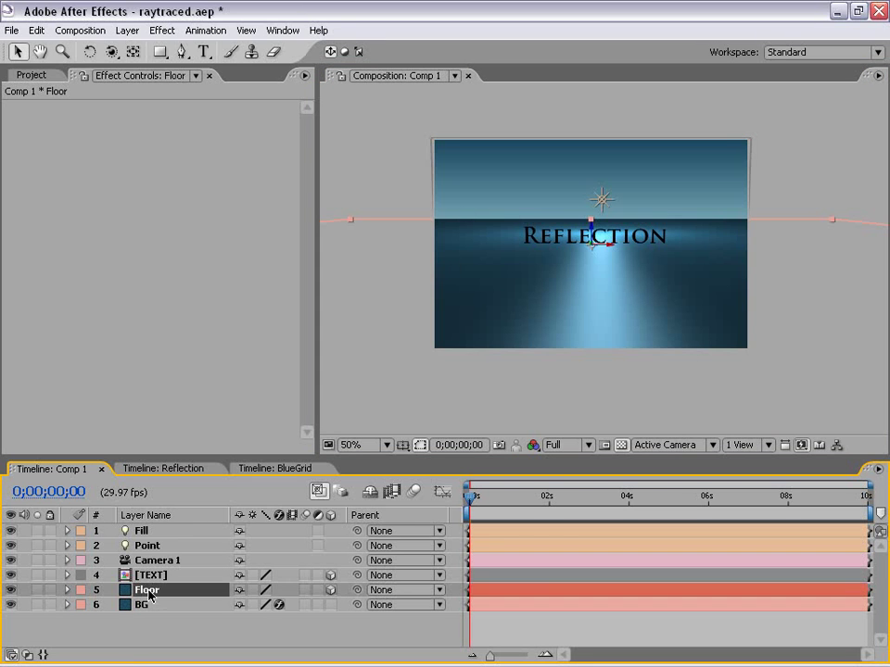
{"action": "left_click", "coordinate": [36, 29]}
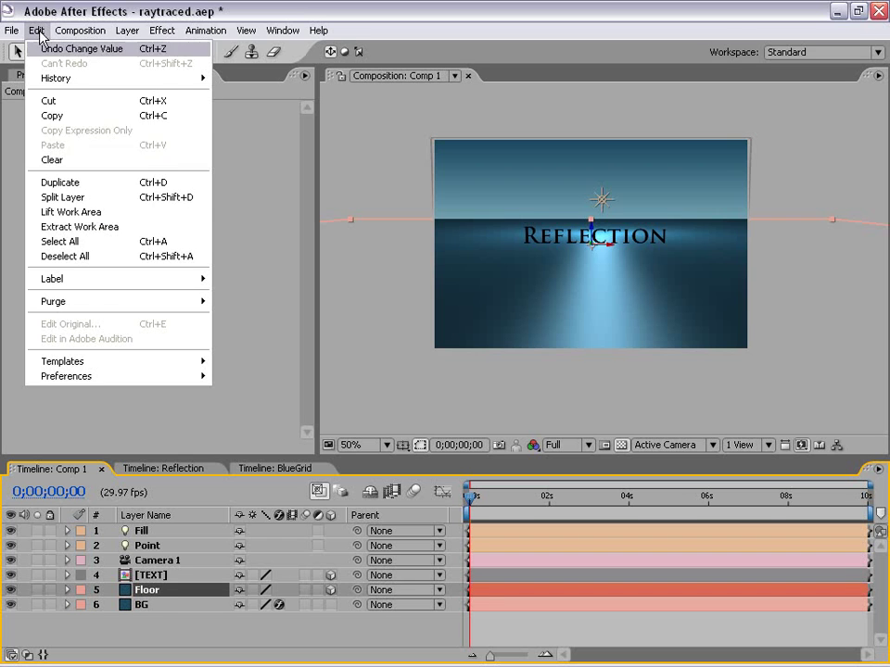
{"action": "left_click", "coordinate": [100, 183]}
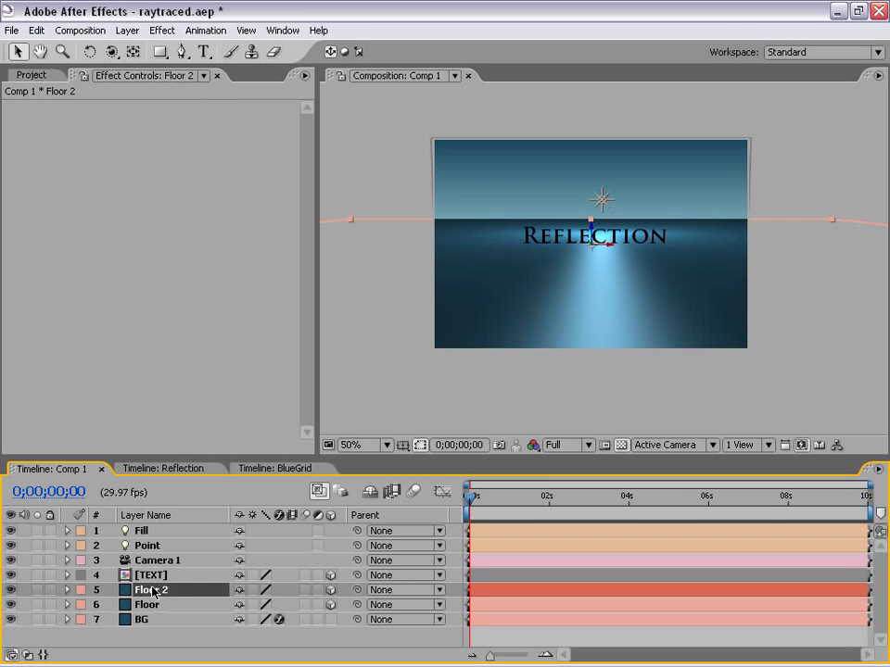
{"action": "left_click", "coordinate": [162, 30]}
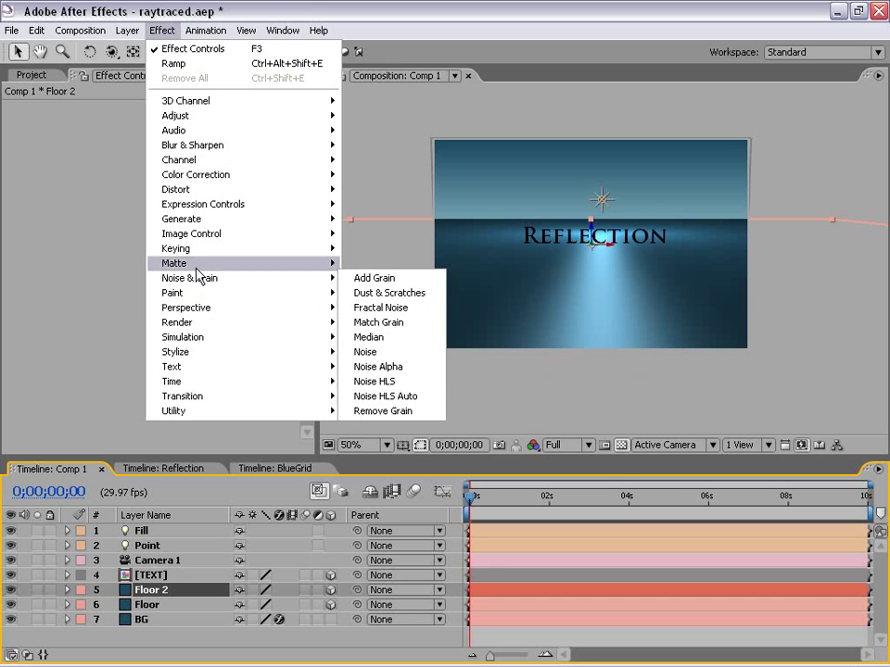
{"action": "mouse_move", "coordinate": [212, 220]}
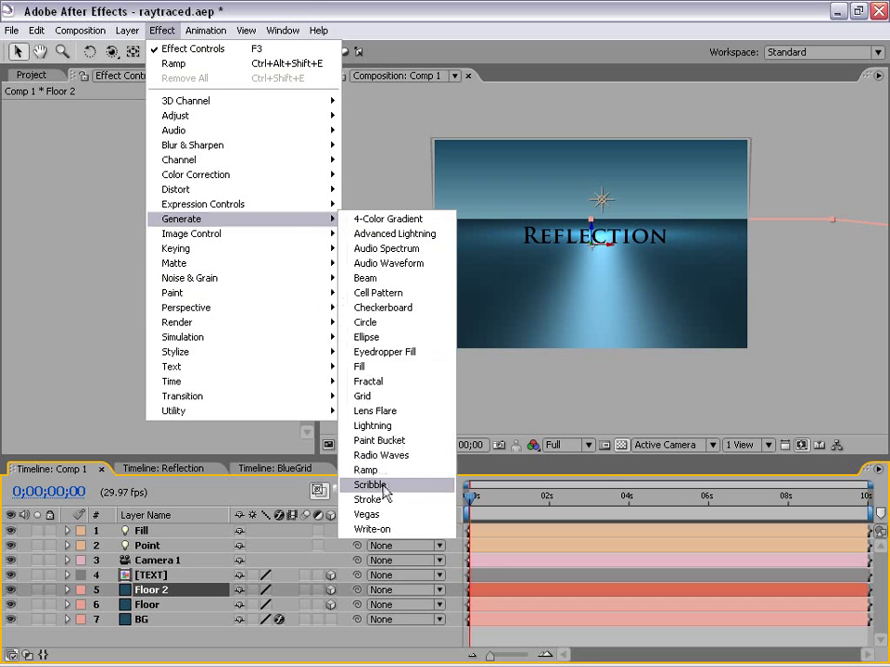
{"action": "left_click", "coordinate": [360, 396]}
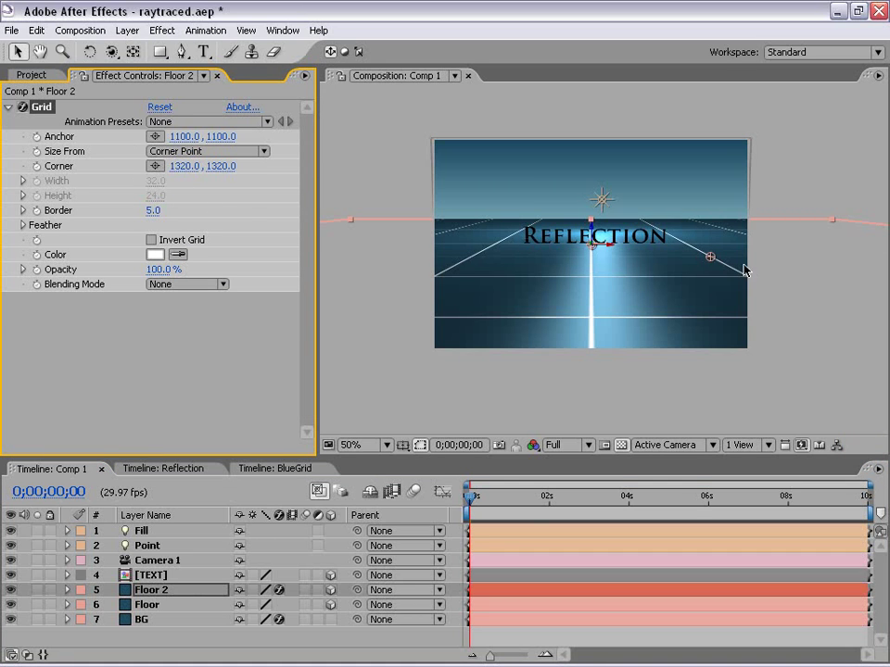
Size the grid from the Width Slider with a width of 55.7 and set its border to 2.0.
{"action": "left_click_drag", "start_coordinate": [709, 257], "coordinate": [655, 266]}
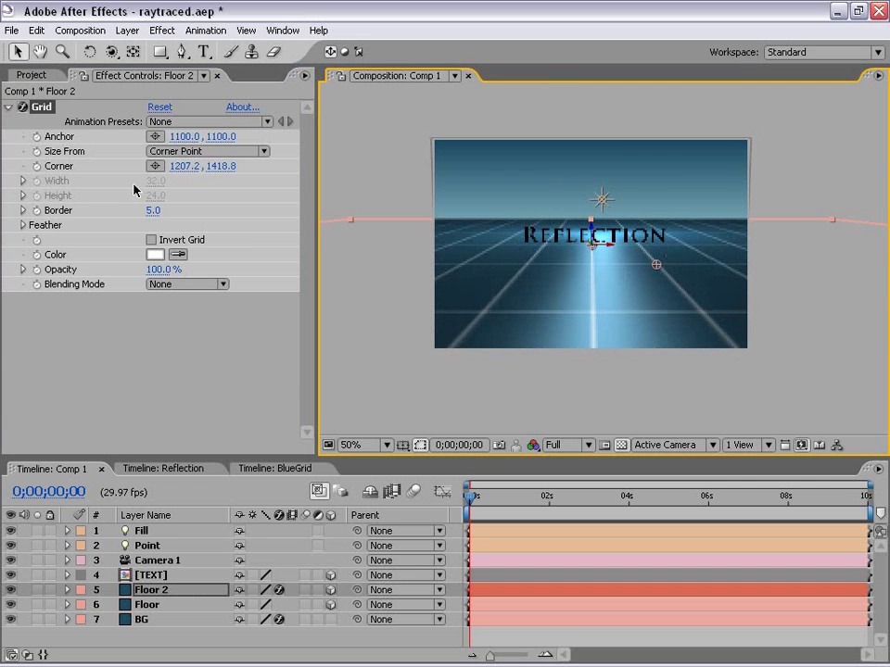
{"action": "left_click", "coordinate": [204, 151]}
{"action": "left_click", "coordinate": [183, 171]}
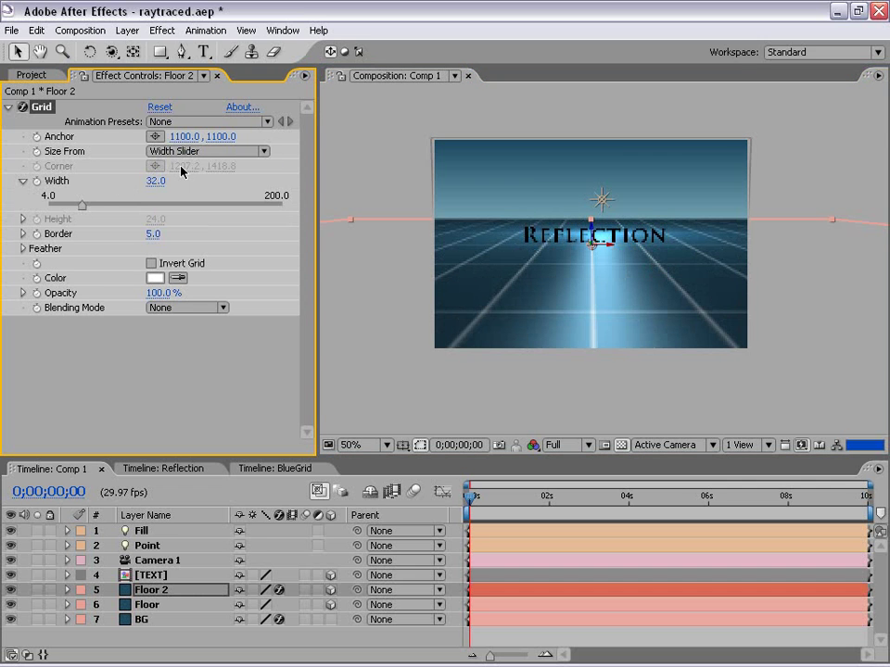
{"action": "left_click_drag", "start_coordinate": [81, 210], "coordinate": [110, 209]}
{"action": "key", "text": "period"}
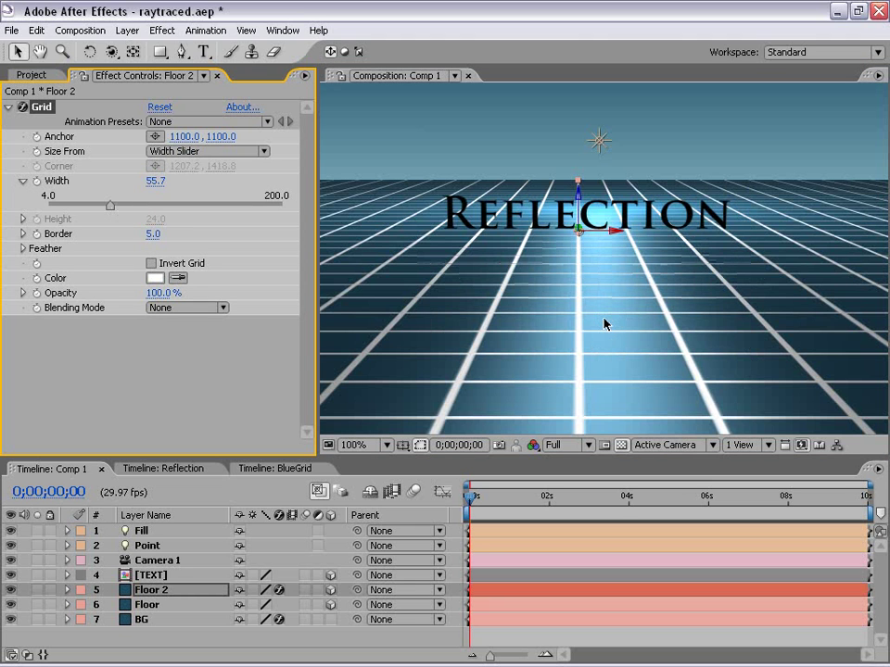
{"action": "left_click", "coordinate": [153, 234]}
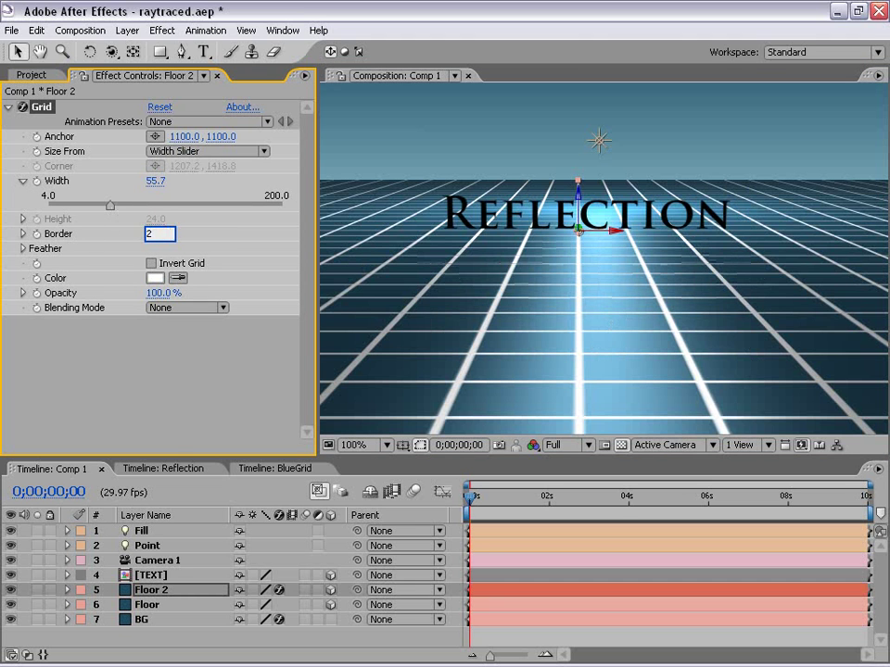
{"action": "key", "text": "Return"}
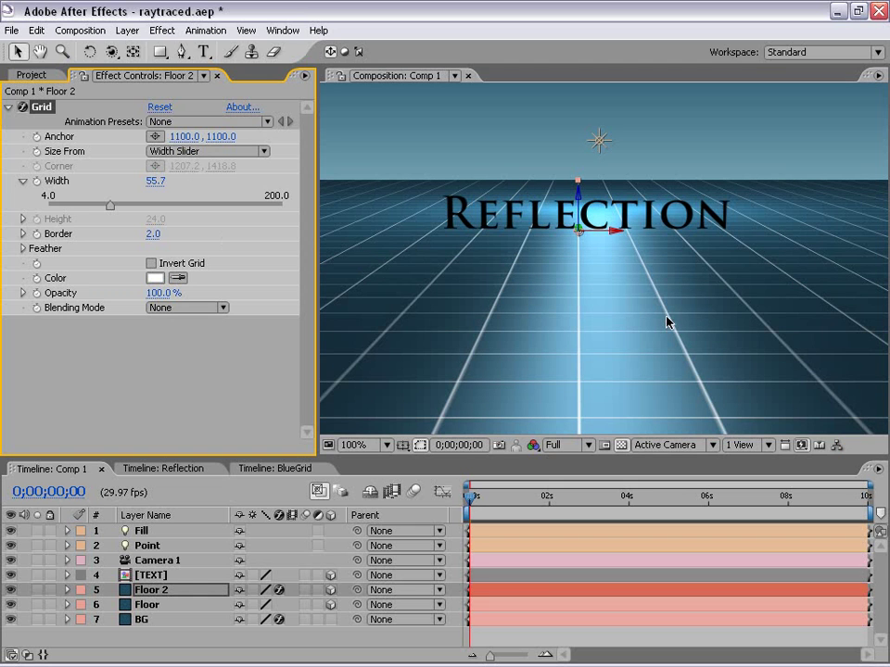
Show the layer modes in the timeline and set the duplicated floor layer to Overlay.
{"action": "left_click", "coordinate": [173, 592]}
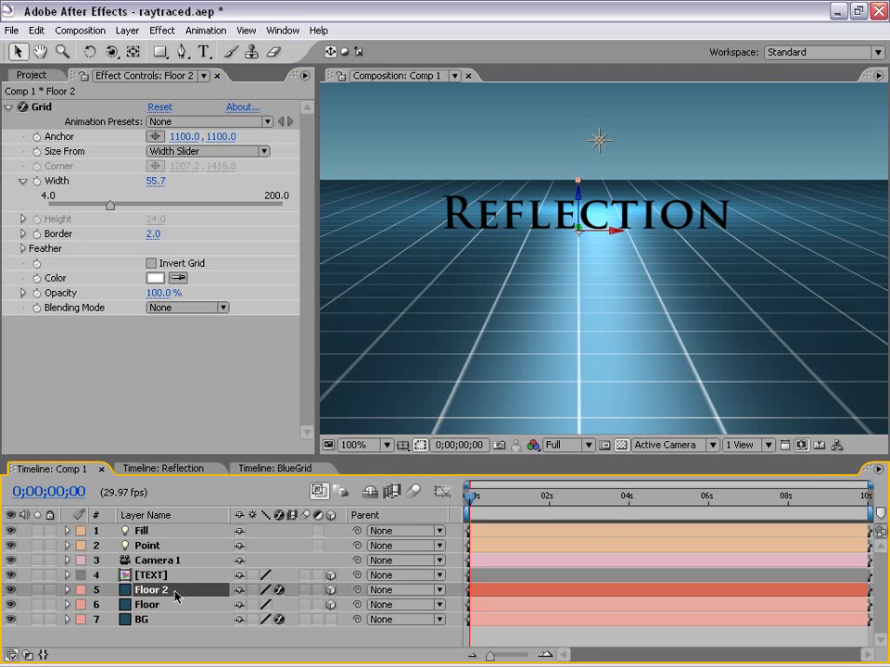
{"action": "key", "text": "F4"}
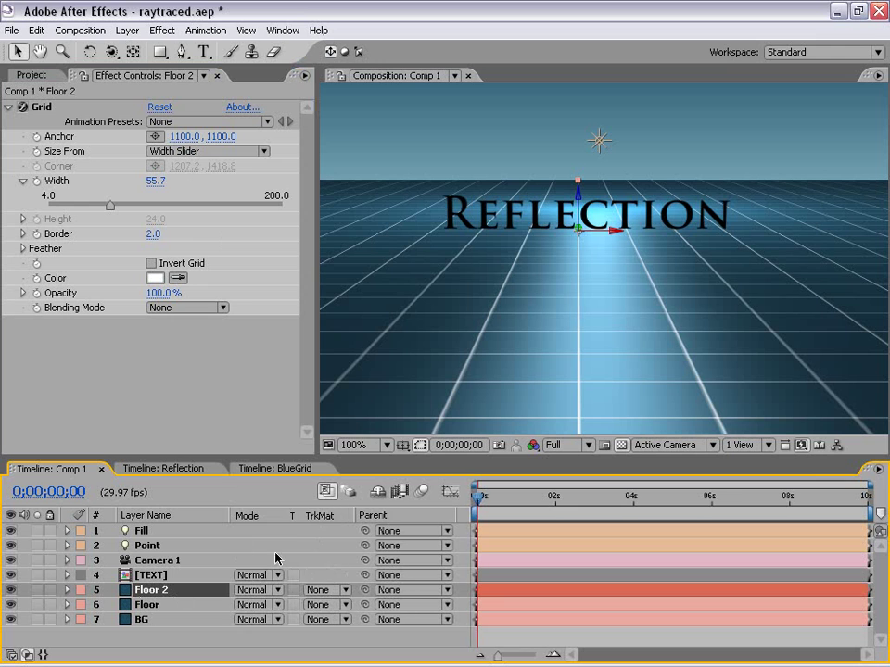
{"action": "left_click", "coordinate": [265, 592]}
{"action": "left_click", "coordinate": [273, 408]}
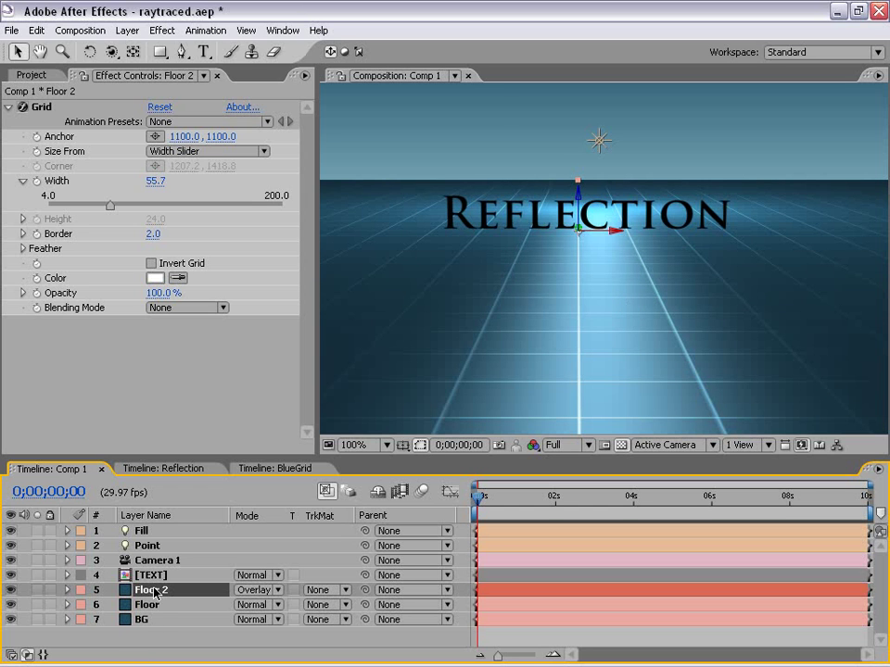
Set the Floor 2 layer's opacity to 50% and rename the layer GRID.
{"action": "key", "text": "t"}
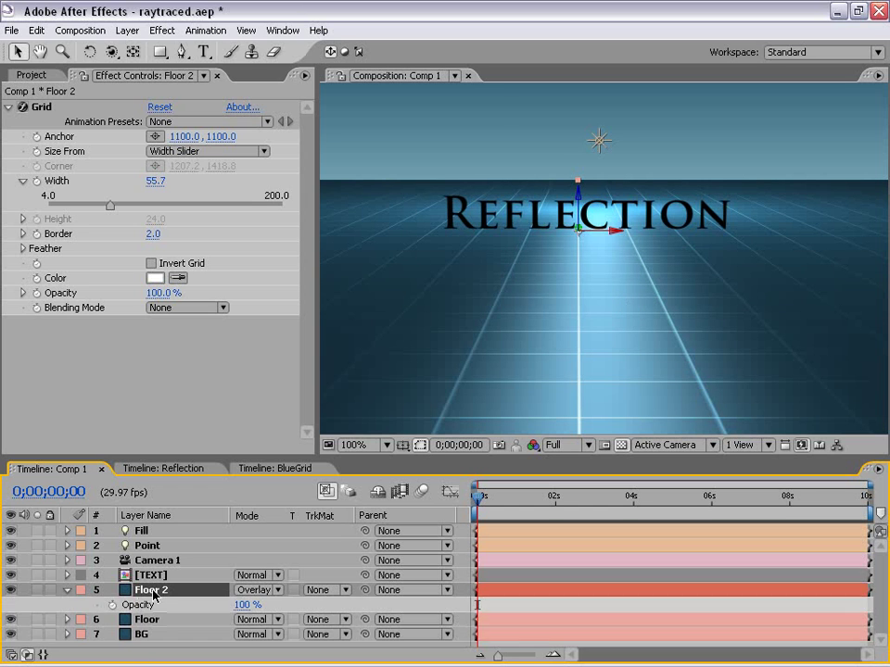
{"action": "left_click", "coordinate": [242, 605]}
{"action": "type", "text": "50"}
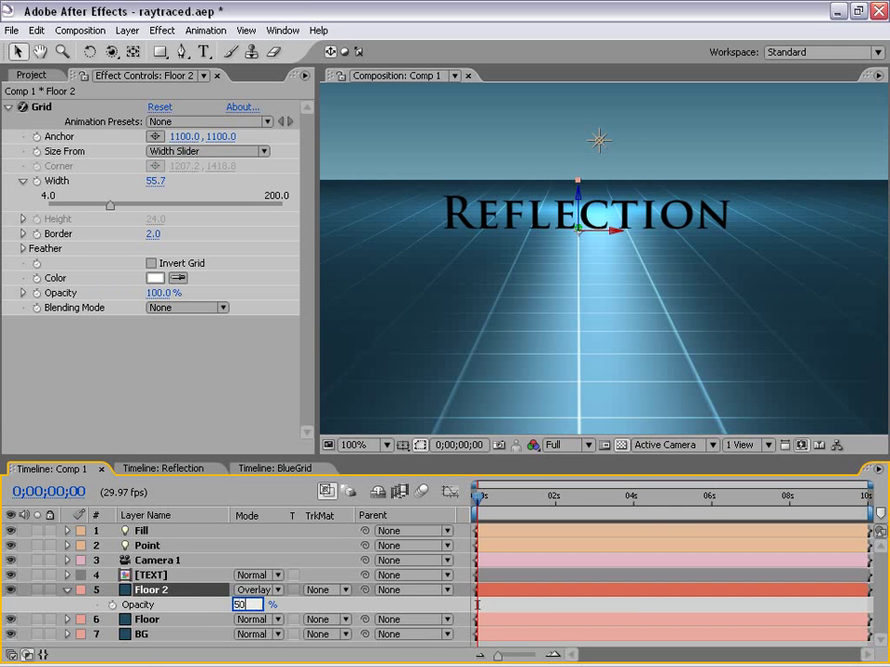
{"action": "key", "text": "Return"}
{"action": "key", "text": "comma"}
{"action": "key", "text": "comma"}
{"action": "key", "text": "h"}
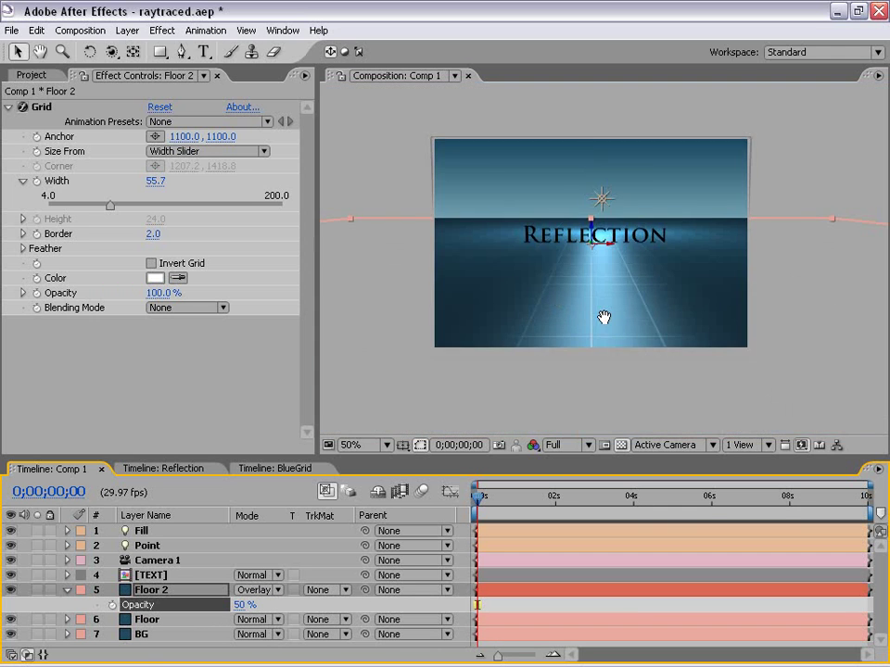
{"action": "key", "text": "period"}
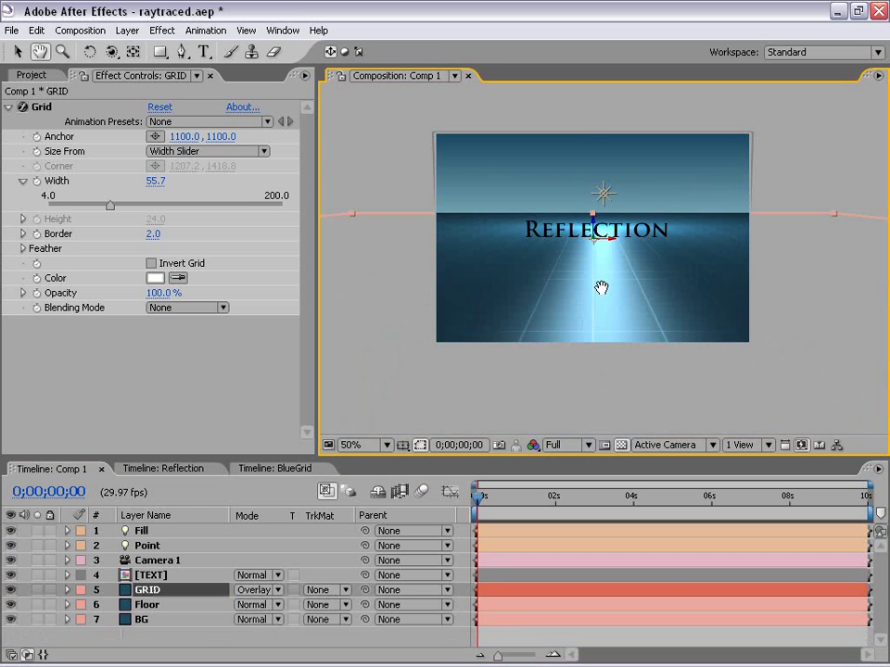
In the Front view, lower the TEXT layer slightly so the bottoms of its letters rest on the floor line.
{"action": "key", "text": "v"}
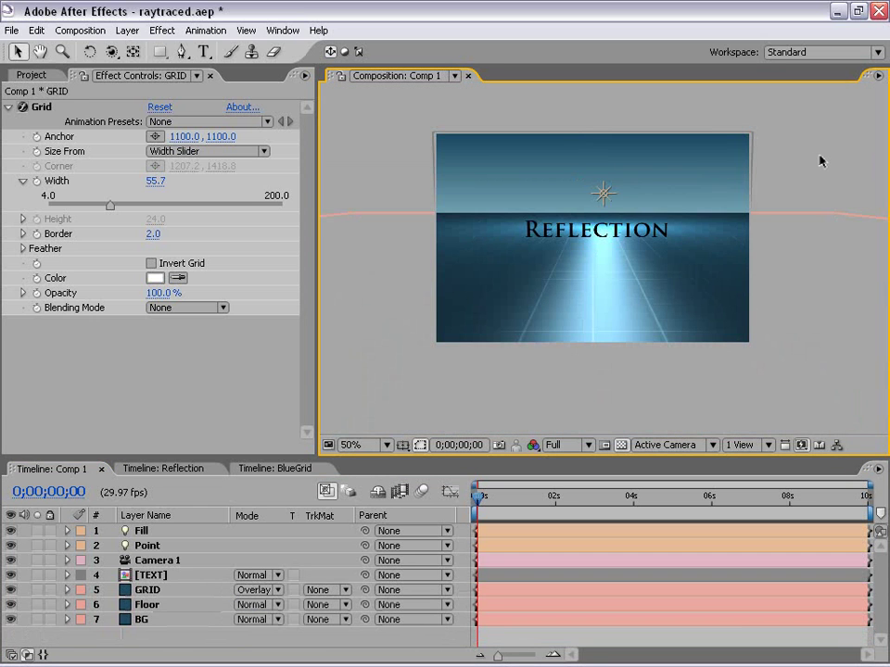
{"action": "key", "text": "period"}
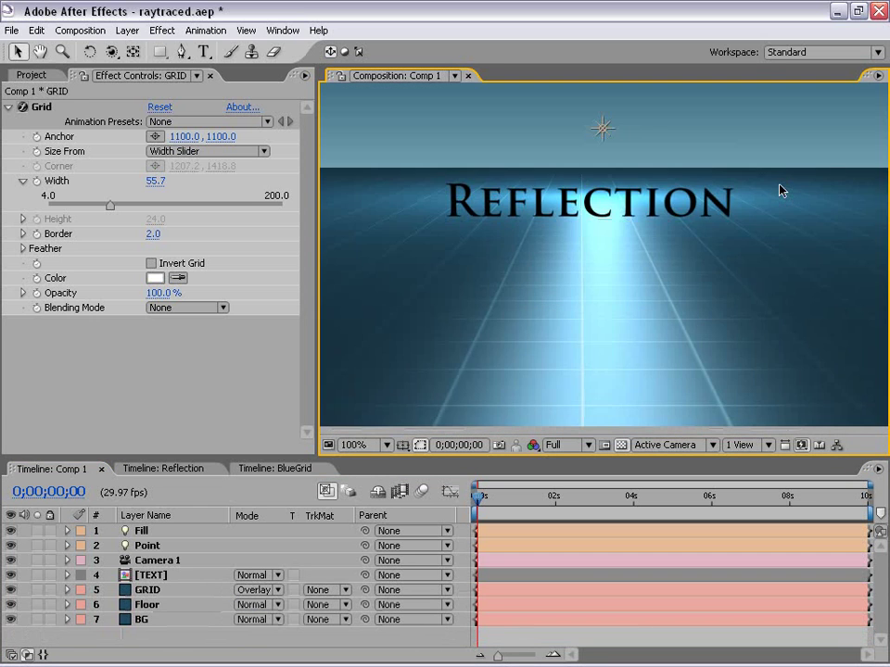
{"action": "left_click_drag", "start_coordinate": [685, 224], "coordinate": [681, 253]}
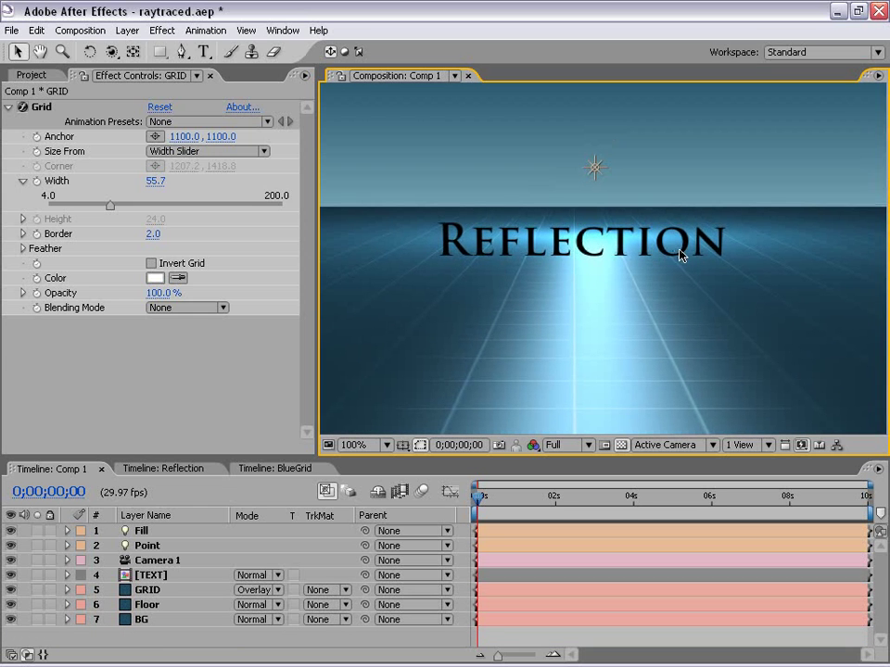
{"action": "left_click", "coordinate": [171, 576]}
{"action": "left_click", "coordinate": [672, 445]}
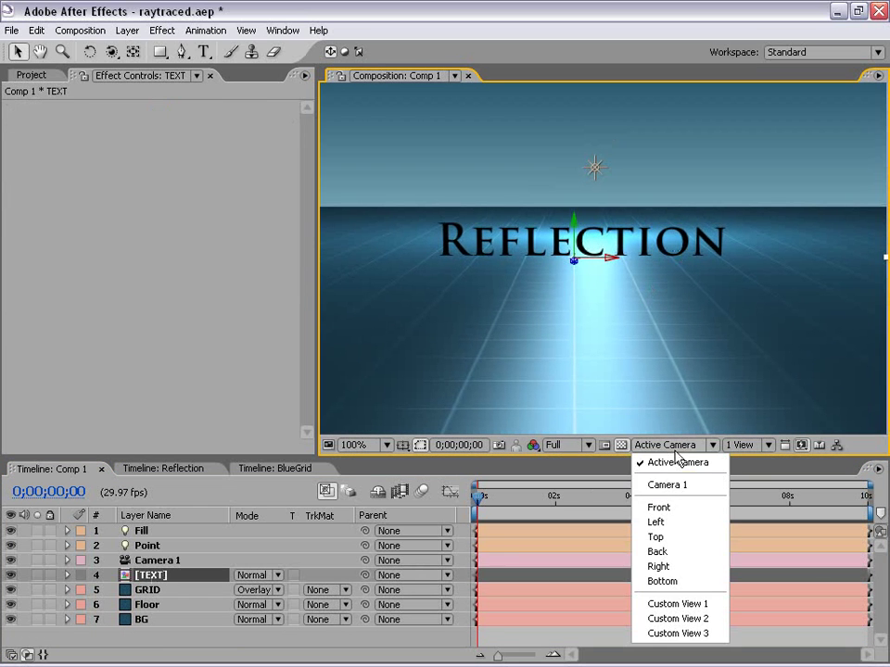
{"action": "left_click", "coordinate": [674, 509]}
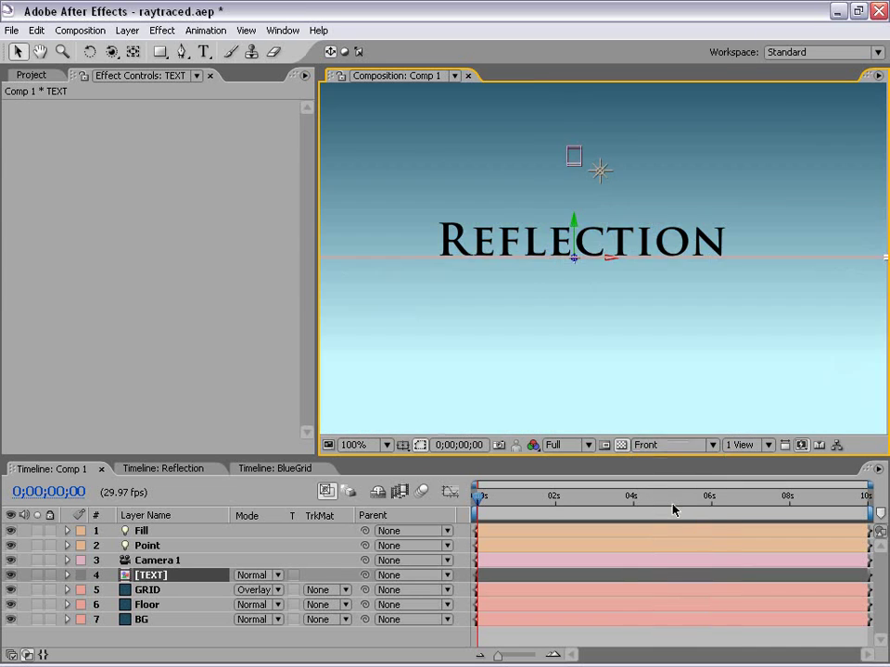
{"action": "scroll", "coordinate": [530, 271], "scroll_direction": "up", "scroll_amount": 3}
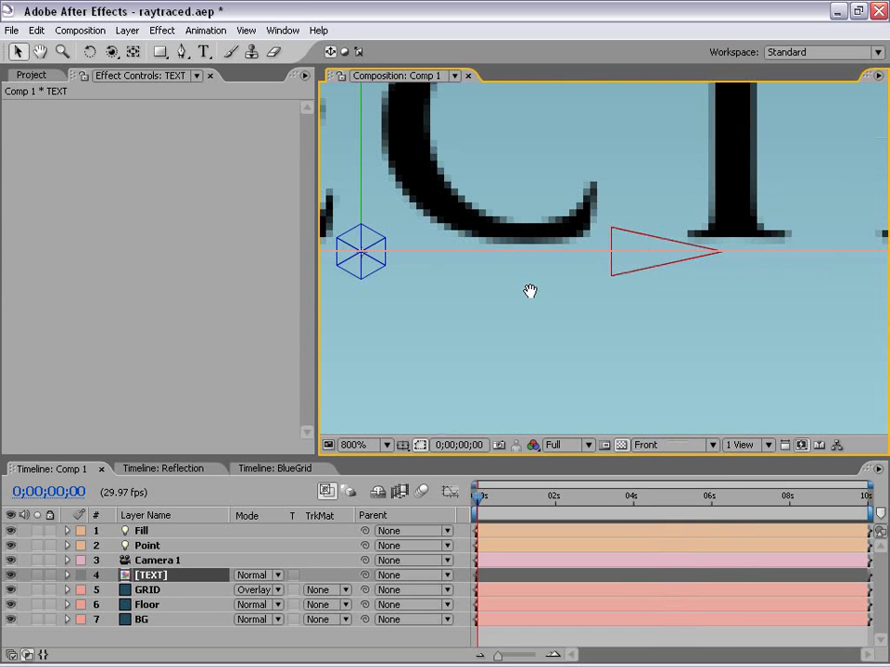
{"action": "left_click_drag", "start_coordinate": [506, 250], "coordinate": [779, 280]}
{"action": "left_click_drag", "start_coordinate": [410, 279], "coordinate": [674, 281]}
{"action": "left_click_drag", "start_coordinate": [621, 280], "coordinate": [606, 278]}
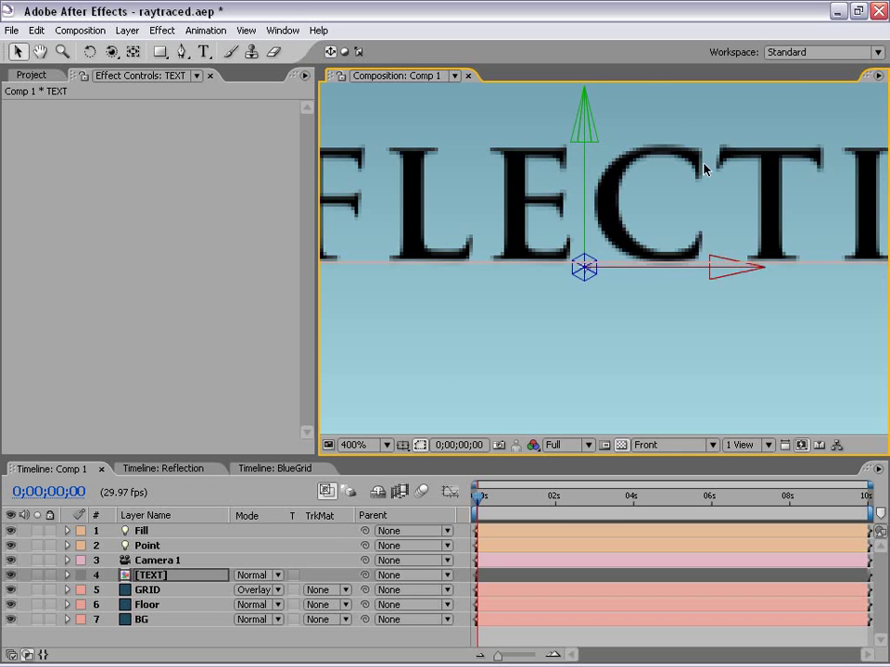
{"action": "scroll", "coordinate": [604, 251], "scroll_direction": "up", "scroll_amount": 1}
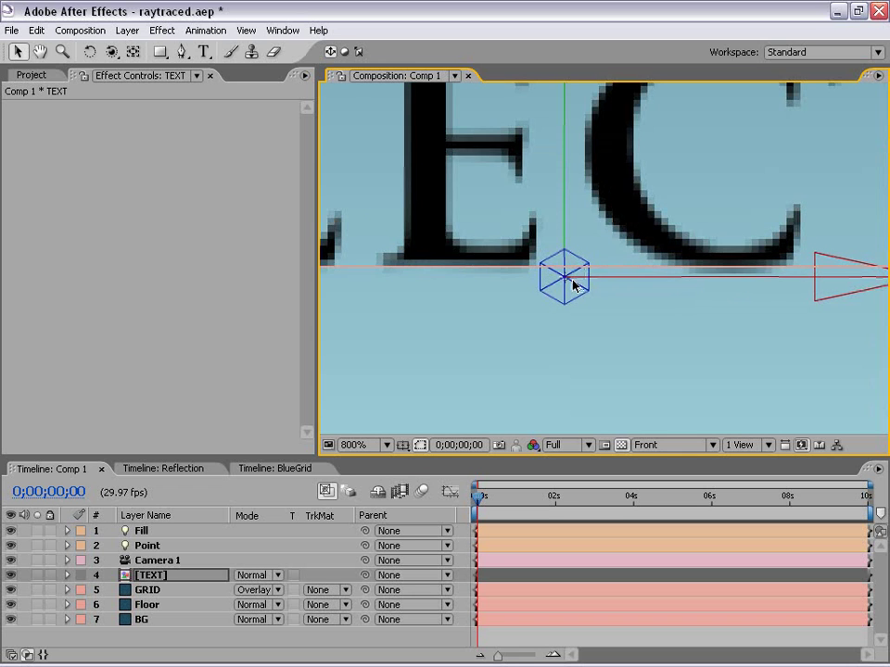
{"action": "left_click_drag", "start_coordinate": [573, 284], "coordinate": [659, 269]}
Return the composition to the Active Camera view at 100% magnification with the whole word framed.
{"action": "key", "text": "comma"}
{"action": "key", "text": "comma"}
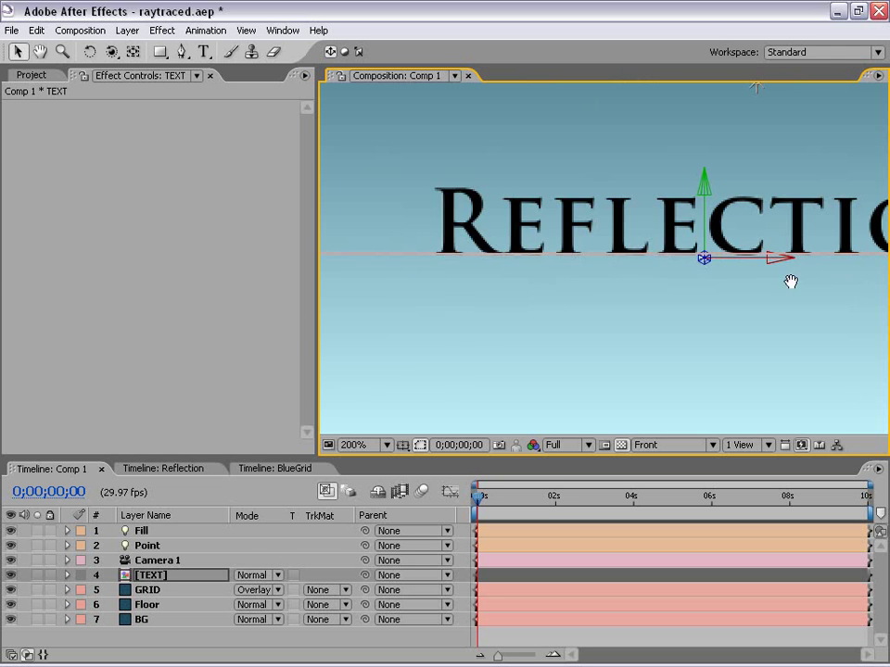
{"action": "left_click_drag", "start_coordinate": [791, 280], "coordinate": [599, 275]}
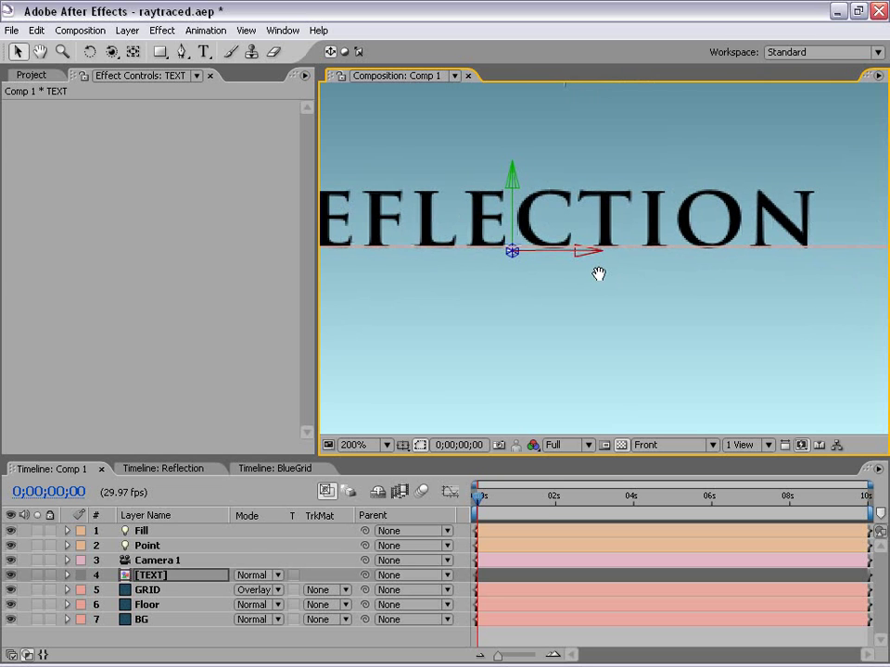
{"action": "left_click", "coordinate": [660, 447]}
{"action": "left_click", "coordinate": [677, 463]}
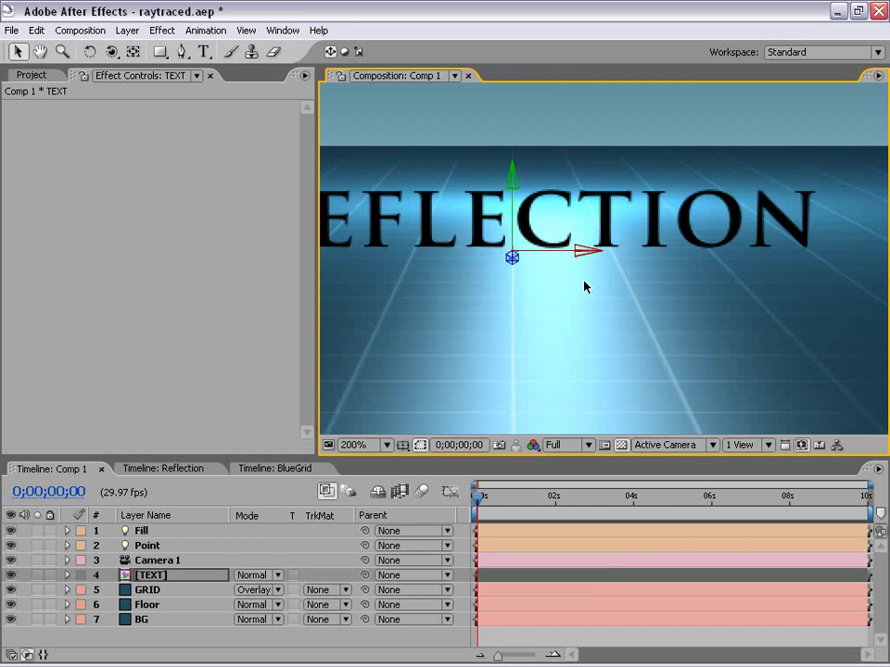
{"action": "left_click_drag", "start_coordinate": [559, 283], "coordinate": [619, 286]}
{"action": "key", "text": "comma"}
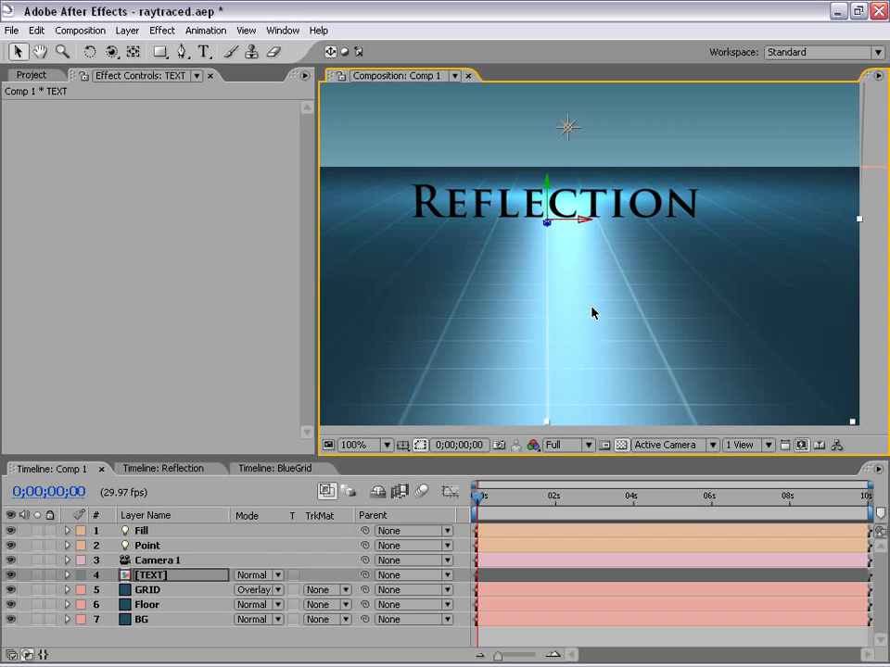
{"action": "left_click_drag", "start_coordinate": [533, 256], "coordinate": [557, 274]}
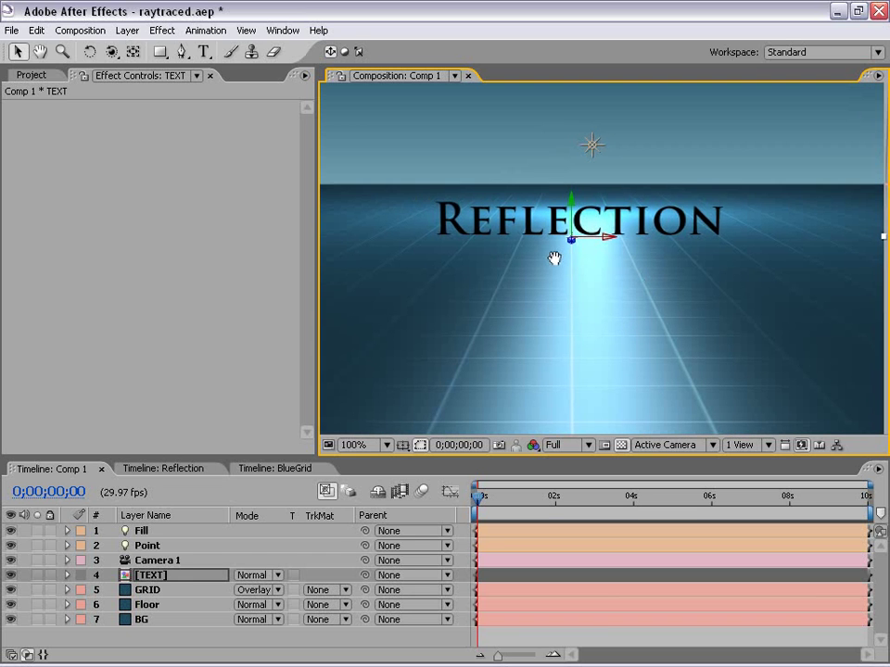
Try lowering the TEXT layer partway through the floor to examine how the two intersect, and undo the move.
{"action": "left_click", "coordinate": [179, 575]}
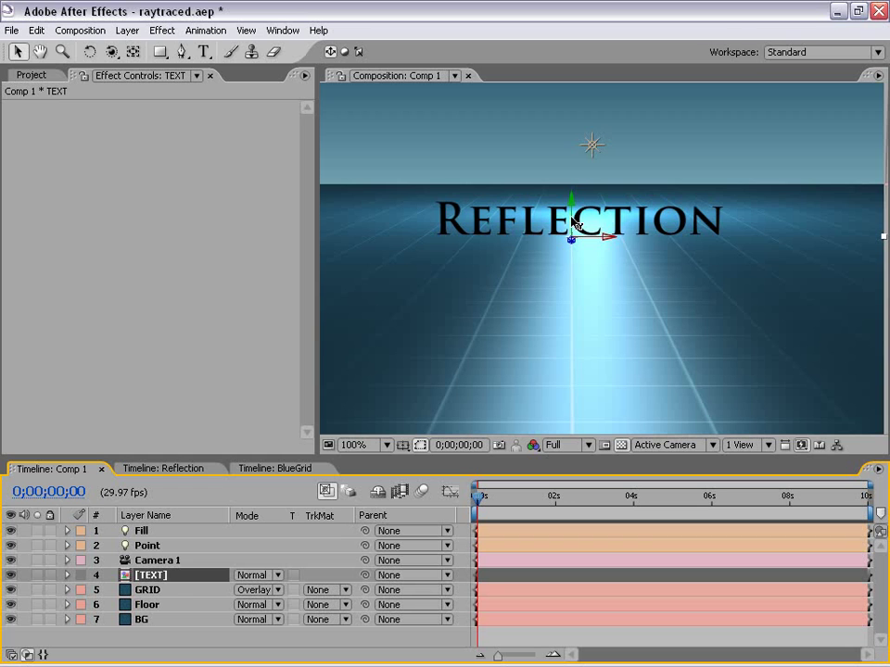
{"action": "left_click_drag", "start_coordinate": [573, 223], "coordinate": [575, 236]}
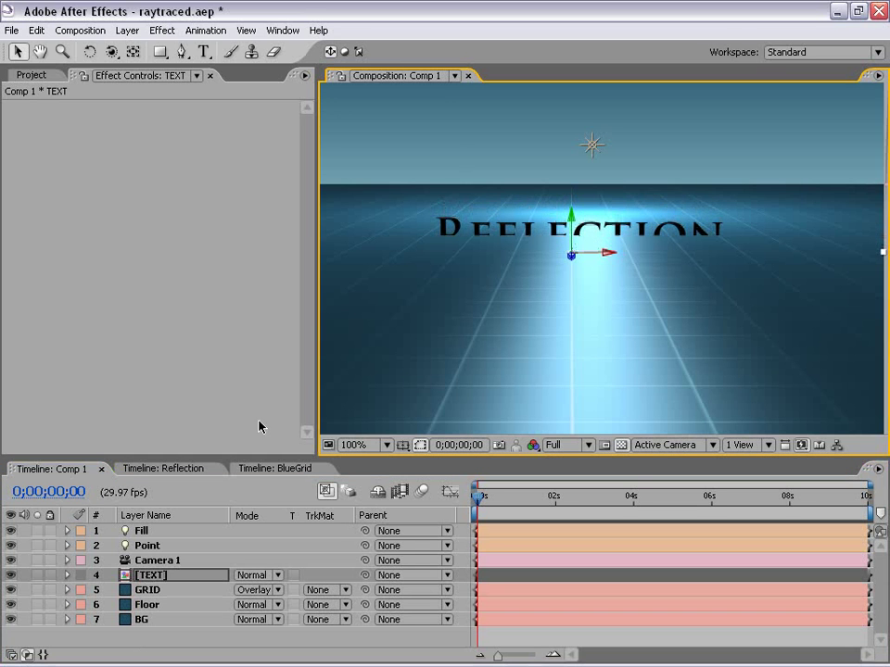
{"action": "left_click", "coordinate": [148, 605]}
{"action": "key", "text": "period"}
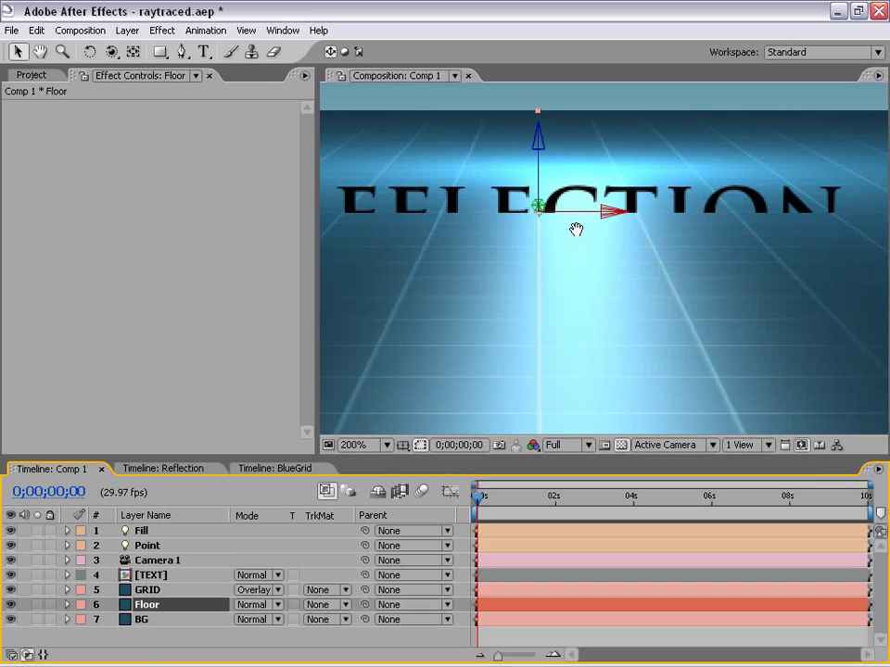
{"action": "key", "text": "comma"}
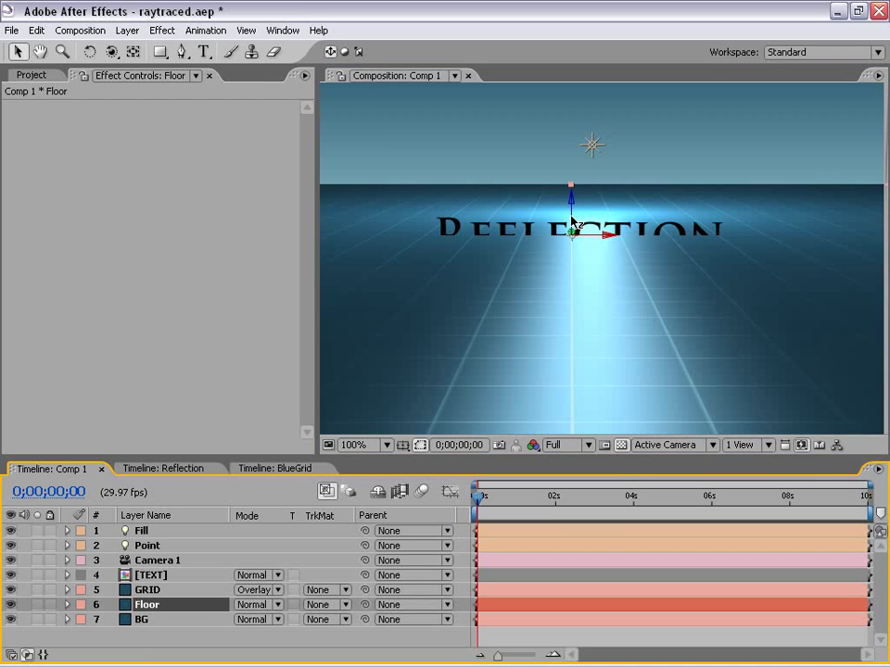
{"action": "left_click", "coordinate": [572, 221]}
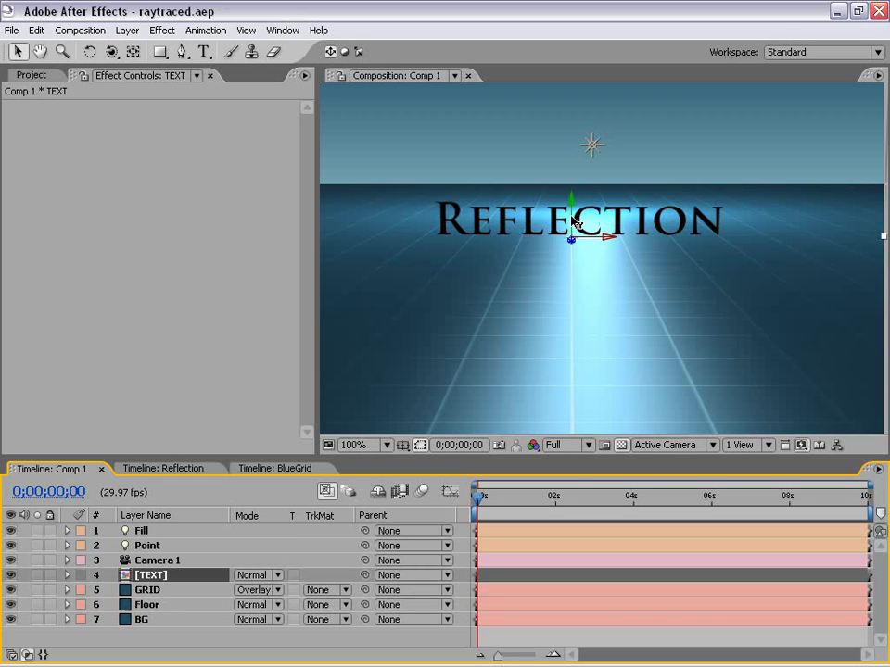
{"action": "left_click", "coordinate": [525, 636]}
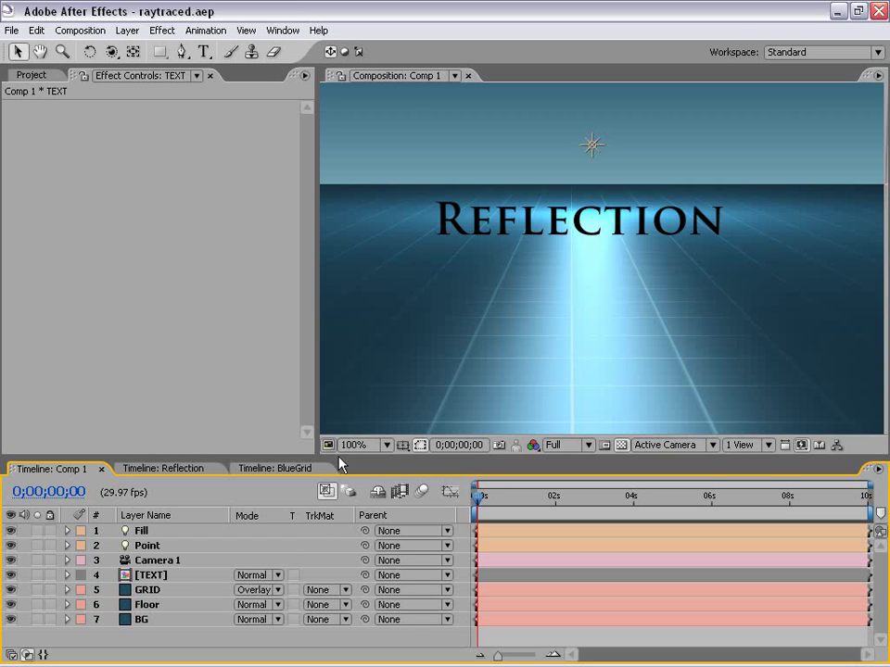
Open the nested TEXT composition at 100% magnification and turn off its transparency grid.
{"action": "left_click", "coordinate": [150, 575]}
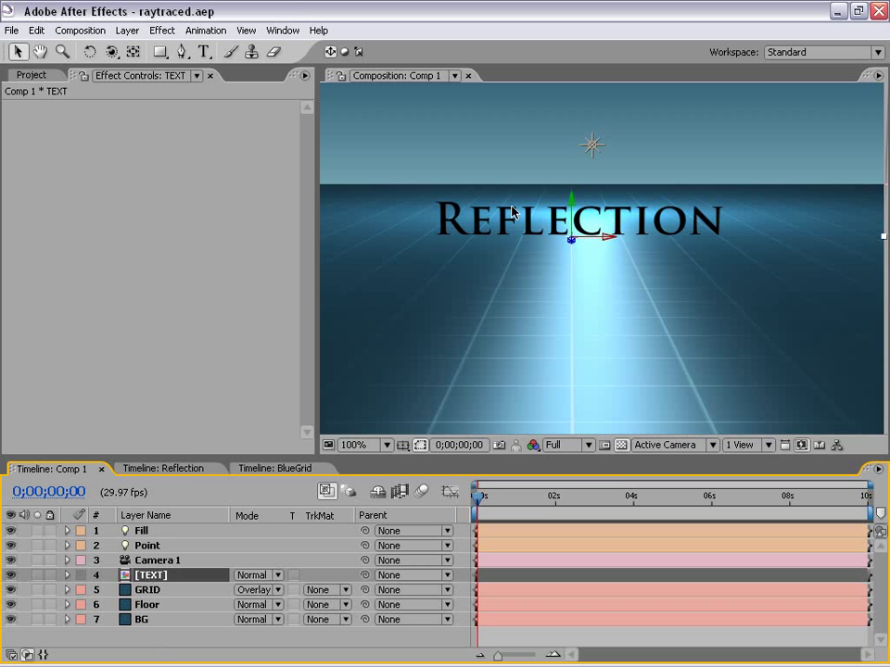
{"action": "left_click", "coordinate": [152, 578]}
{"action": "double_click", "coordinate": [153, 579]}
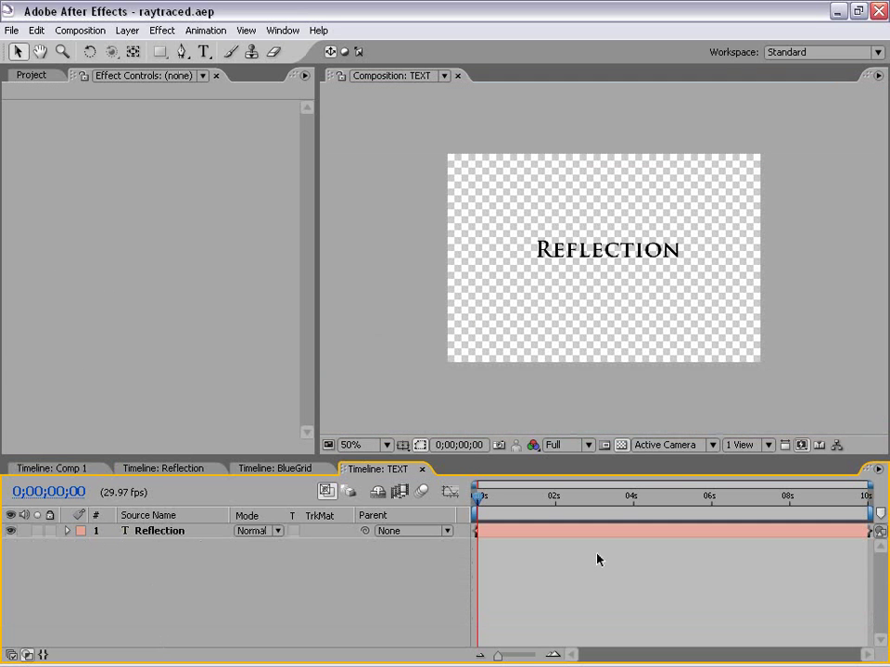
{"action": "scroll", "coordinate": [587, 289], "scroll_direction": "up", "scroll_amount": 1}
{"action": "scroll", "coordinate": [630, 293], "scroll_direction": "down", "scroll_amount": 1}
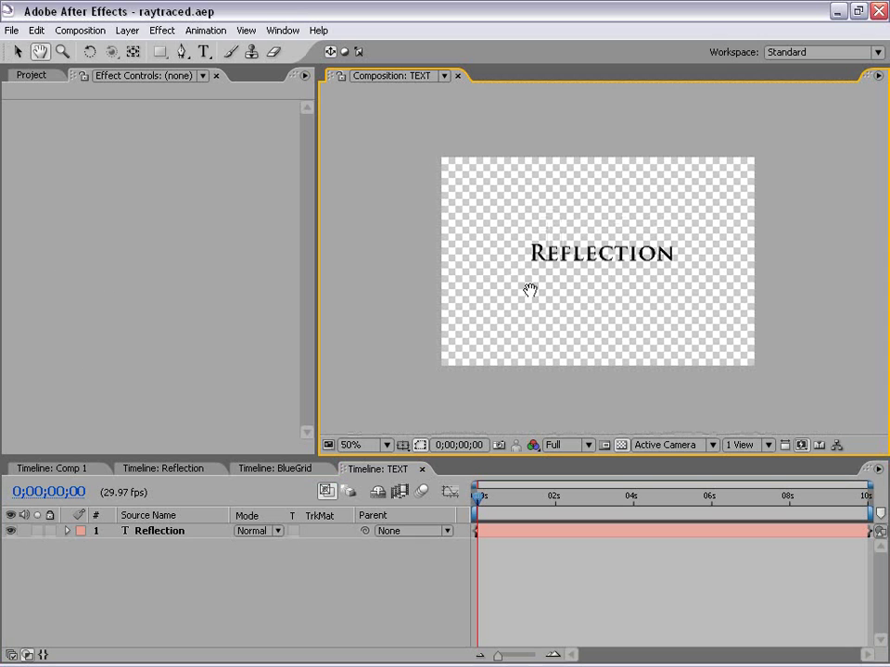
{"action": "key", "text": "slash"}
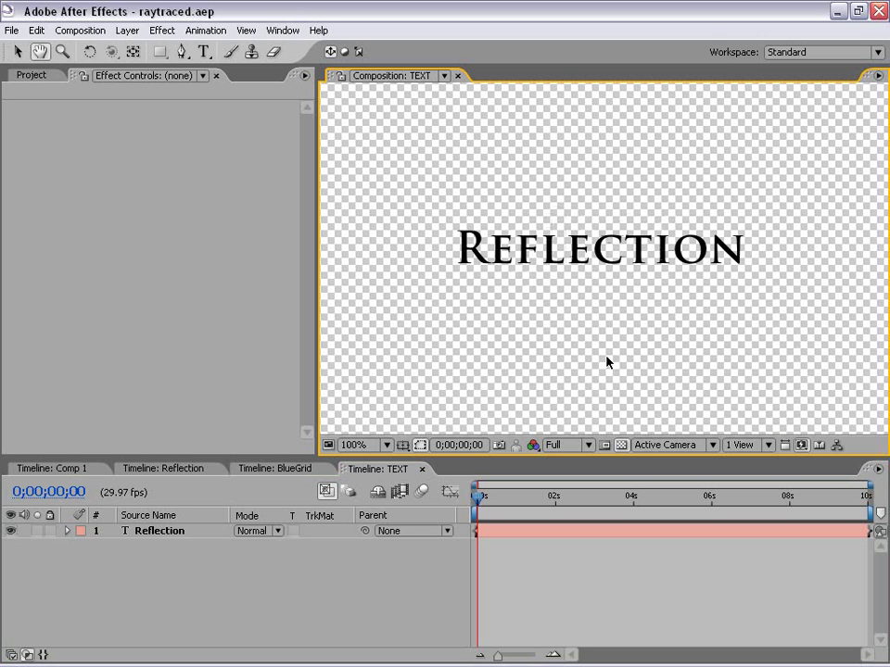
{"action": "left_click", "coordinate": [621, 447]}
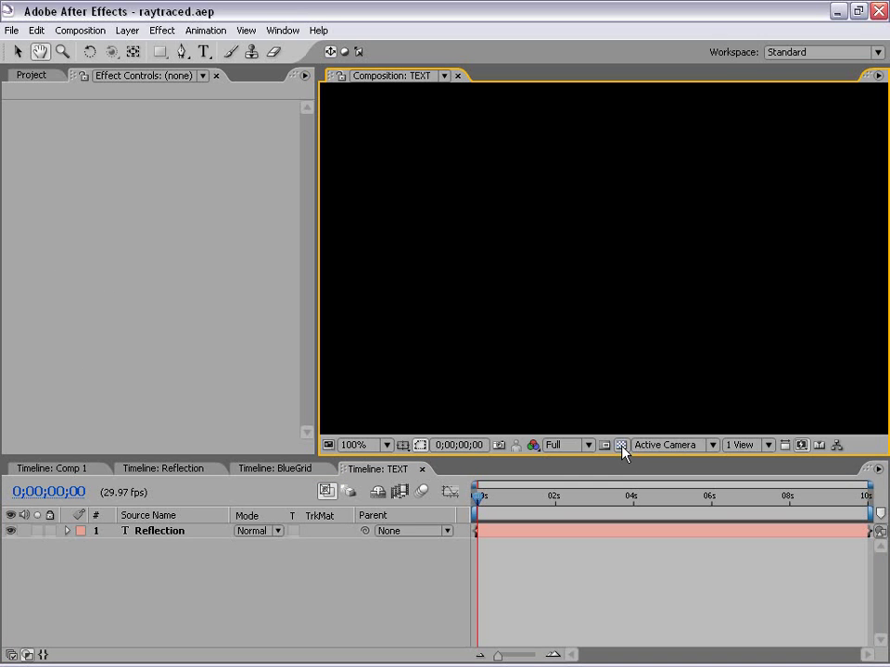
Set the TEXT composition's background color to a neutral medium gray.
{"action": "left_click", "coordinate": [80, 31]}
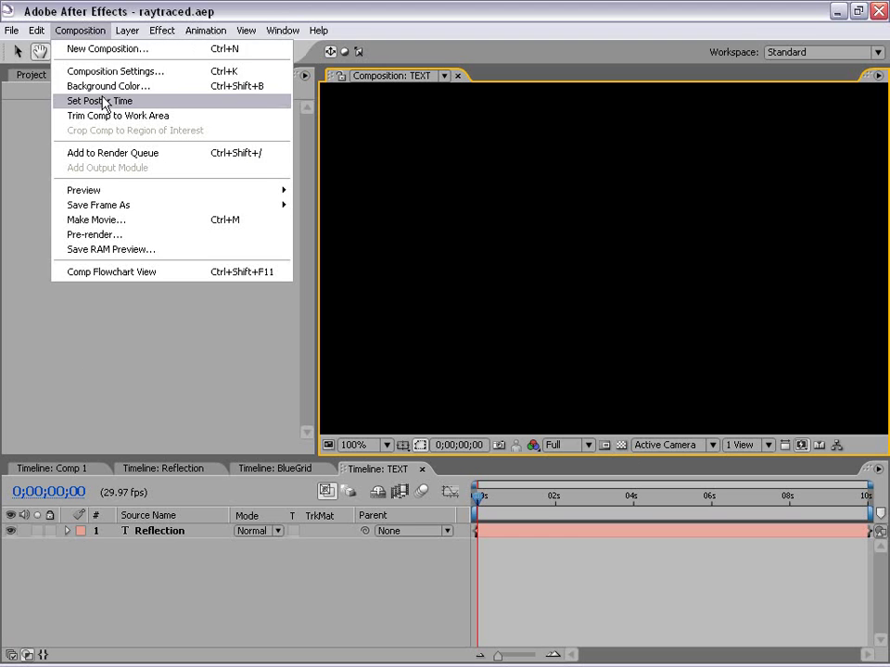
{"action": "left_click", "coordinate": [130, 86]}
{"action": "left_click", "coordinate": [710, 307]}
{"action": "left_click", "coordinate": [205, 438]}
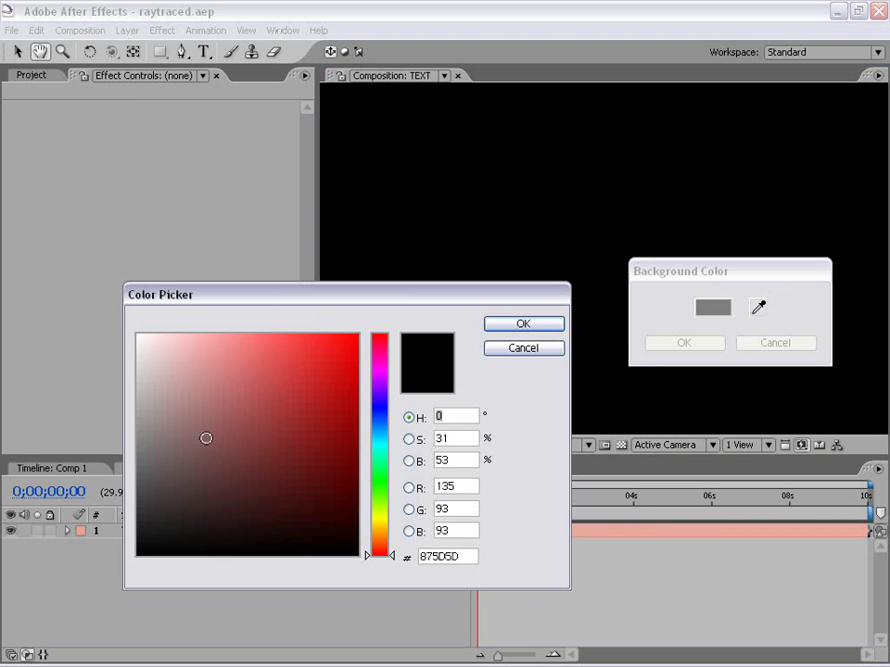
{"action": "left_click_drag", "start_coordinate": [205, 438], "coordinate": [137, 437]}
{"action": "left_click", "coordinate": [524, 324]}
{"action": "left_click", "coordinate": [683, 343]}
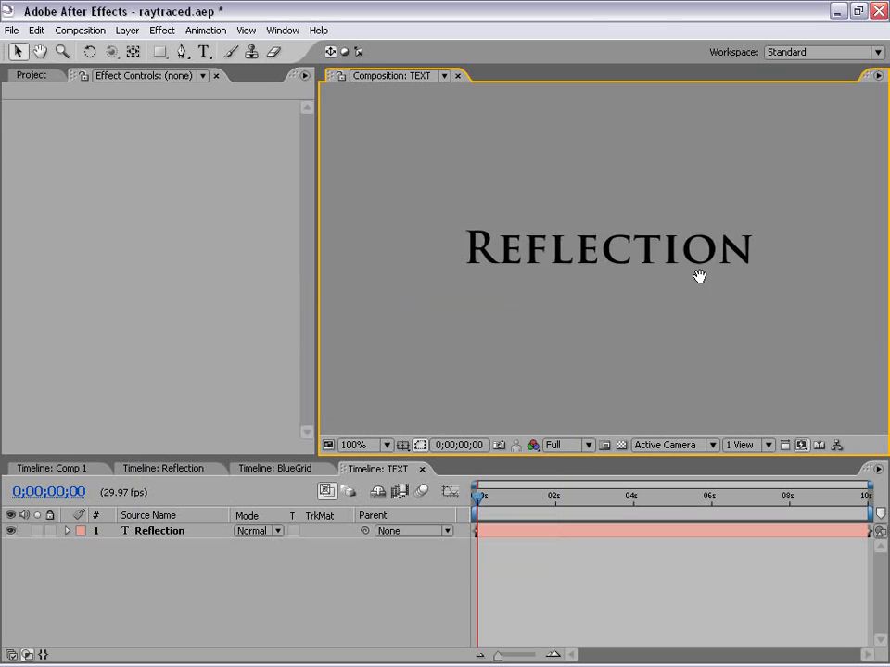
{"action": "scroll", "coordinate": [699, 277], "scroll_direction": "down", "scroll_amount": 1}
{"action": "scroll", "coordinate": [643, 292], "scroll_direction": "up", "scroll_amount": 1}
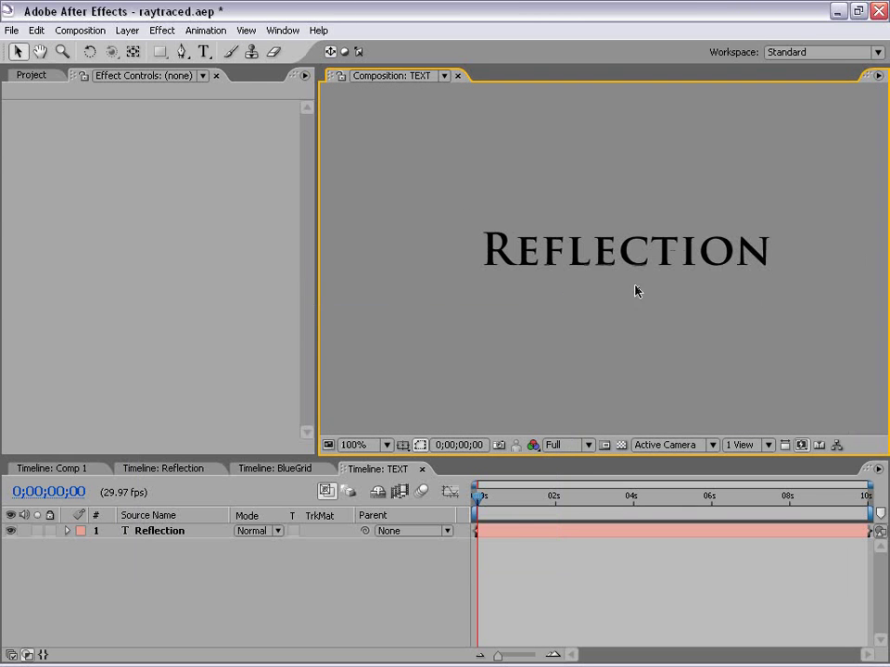
Duplicate the Reflection text layer and place the copy beneath the original in the layer stack.
{"action": "left_click", "coordinate": [501, 534]}
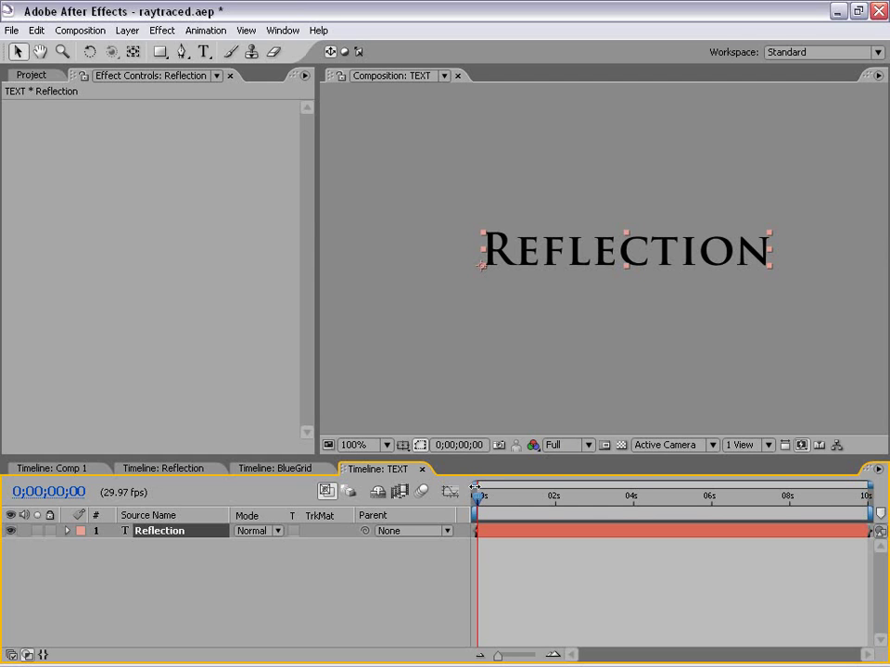
{"action": "left_click", "coordinate": [552, 565]}
{"action": "left_click", "coordinate": [491, 531]}
{"action": "left_click", "coordinate": [36, 30]}
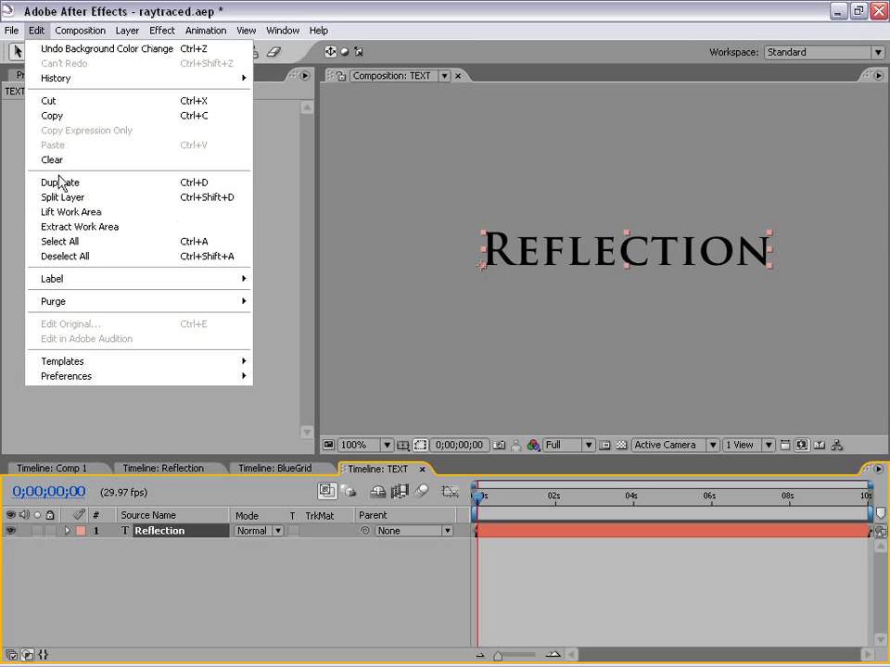
{"action": "left_click", "coordinate": [59, 182]}
{"action": "left_click", "coordinate": [189, 602]}
{"action": "left_click_drag", "start_coordinate": [160, 531], "coordinate": [153, 554]}
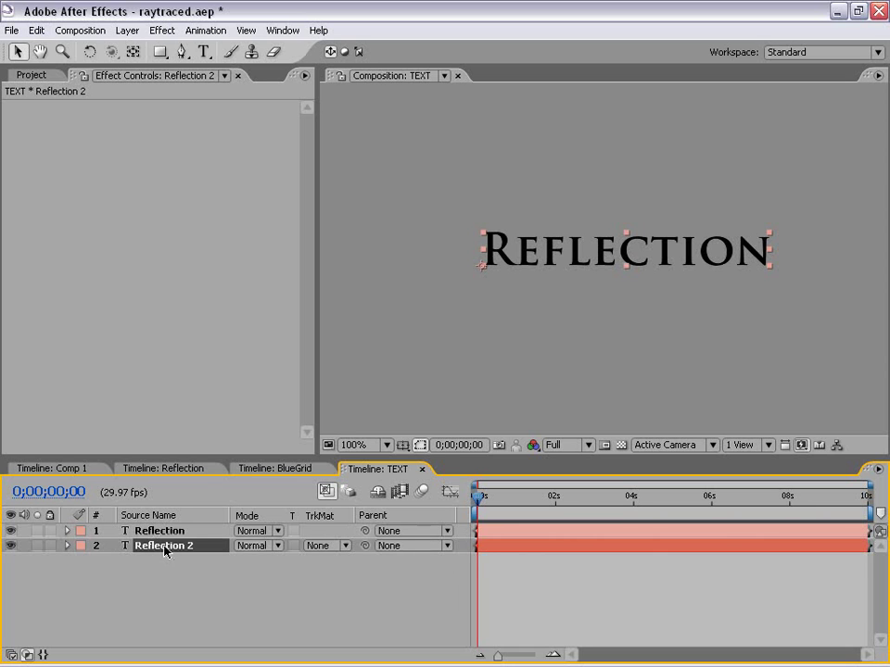
Flip the lower text copy upside down by setting its vertical scale to -100% while its horizontal scale stays 100%.
{"action": "key", "text": "s"}
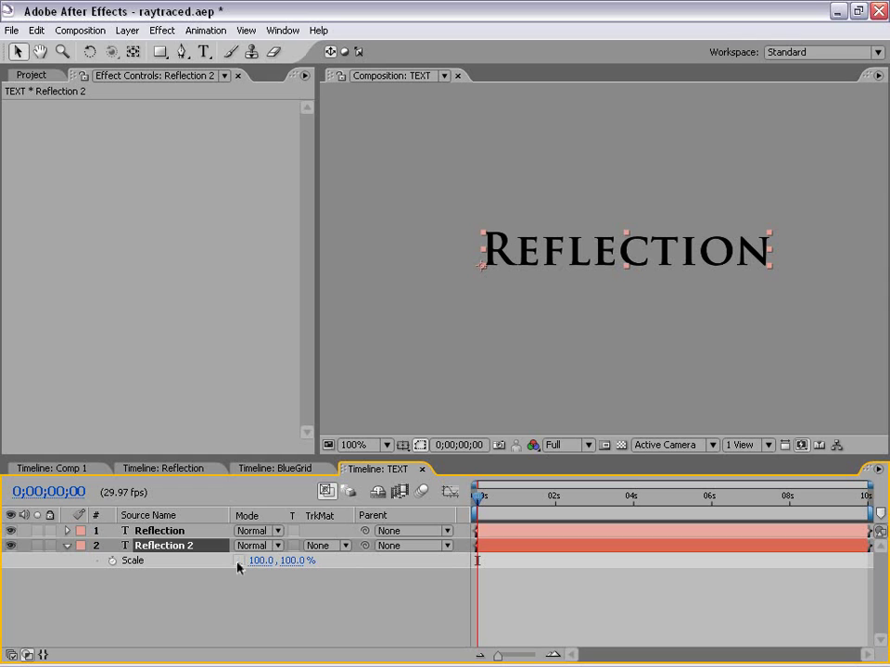
{"action": "left_click", "coordinate": [287, 561]}
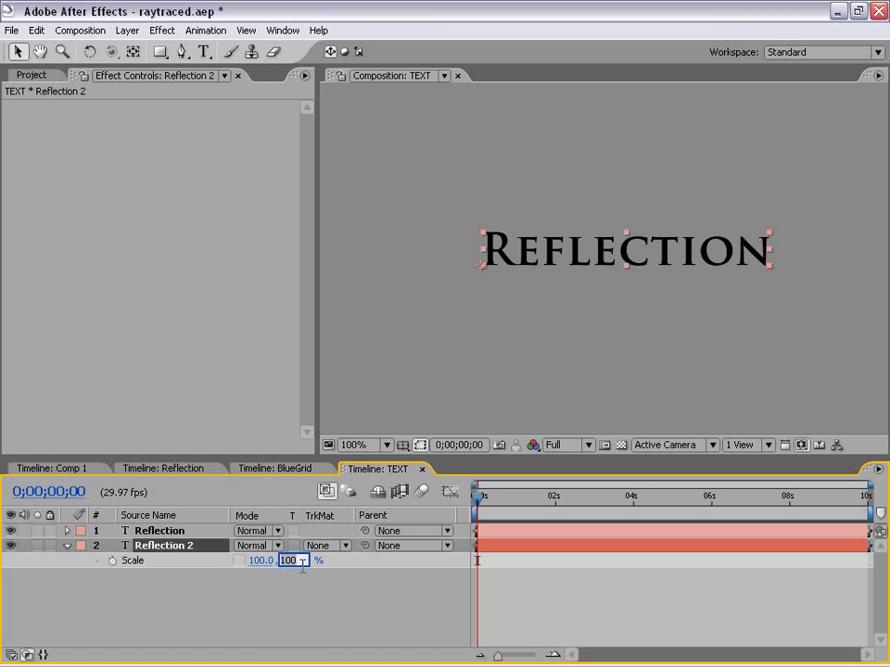
{"action": "type", "text": "100"}
{"action": "key", "text": "Home"}
{"action": "type", "text": "-"}
{"action": "left_click", "coordinate": [378, 600]}
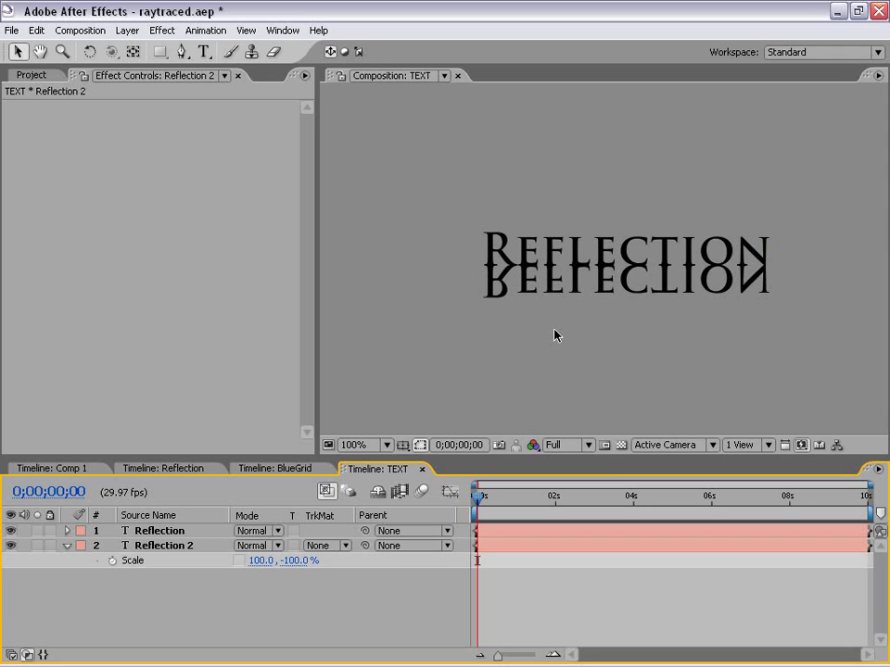
{"action": "scroll", "coordinate": [555, 335], "scroll_direction": "down", "scroll_amount": 2}
{"action": "scroll", "coordinate": [595, 327], "scroll_direction": "up", "scroll_amount": 2}
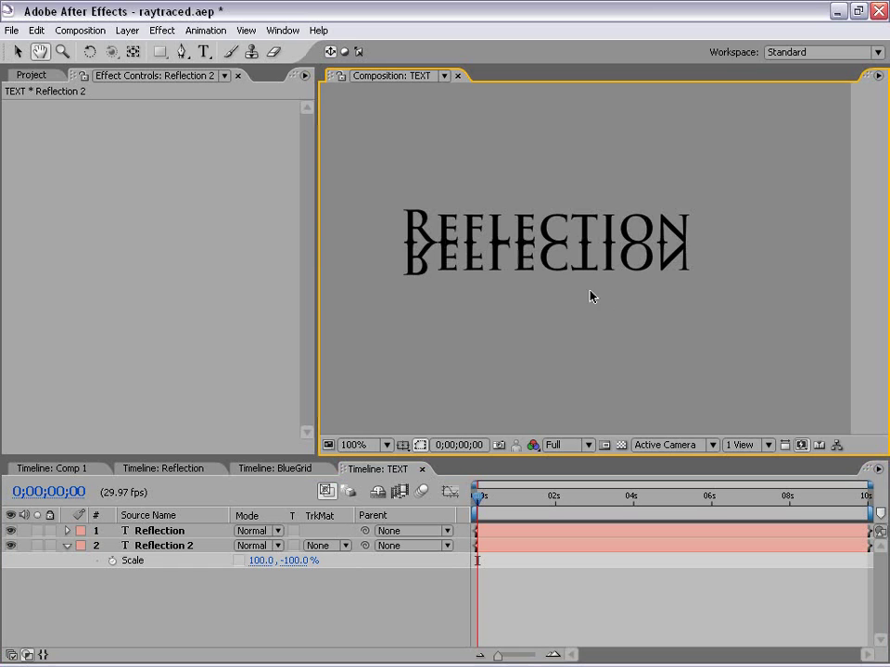
Apply the Linear Wipe transition effect to the flipped Reflection 2 text layer.
{"action": "left_click", "coordinate": [173, 545]}
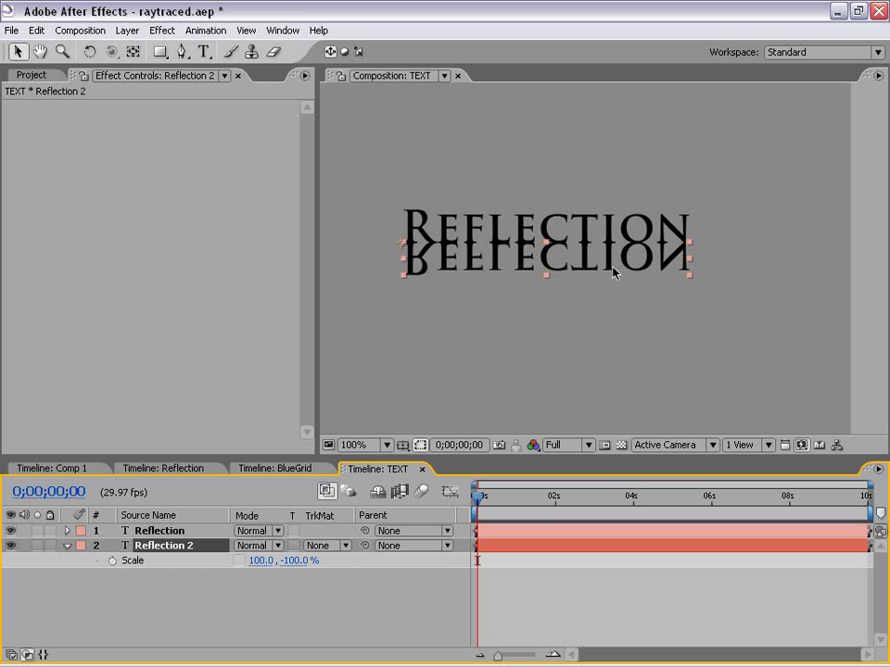
{"action": "left_click", "coordinate": [151, 626]}
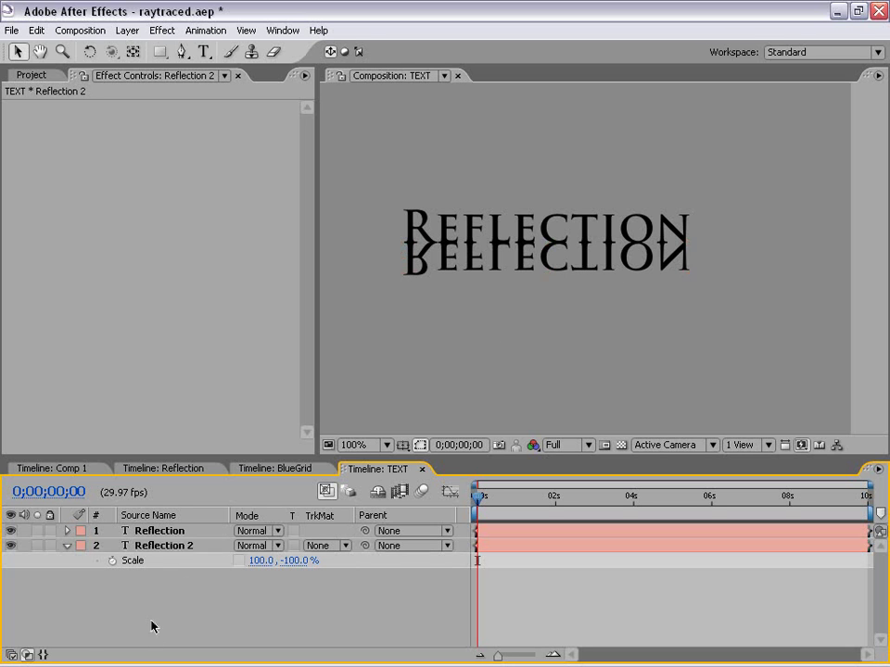
{"action": "left_click", "coordinate": [165, 547]}
{"action": "left_click", "coordinate": [170, 606]}
{"action": "left_click", "coordinate": [163, 548]}
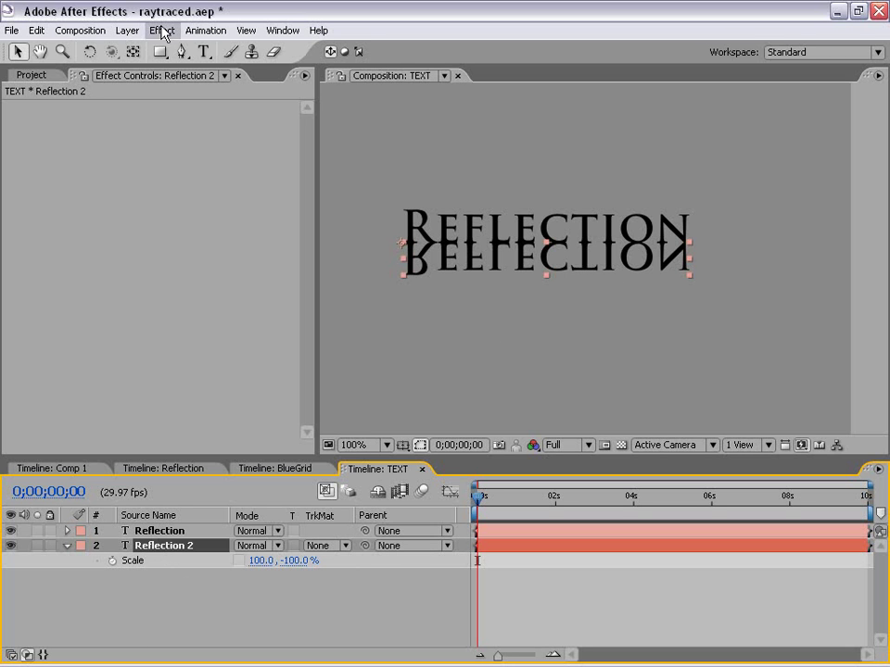
{"action": "left_click", "coordinate": [163, 31]}
{"action": "mouse_move", "coordinate": [238, 396]}
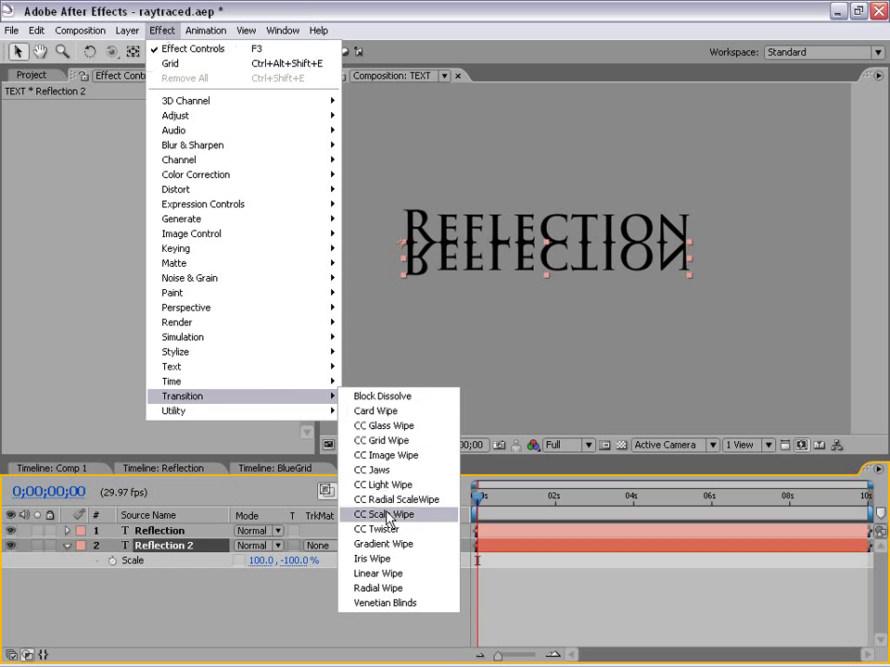
{"action": "left_click", "coordinate": [430, 576]}
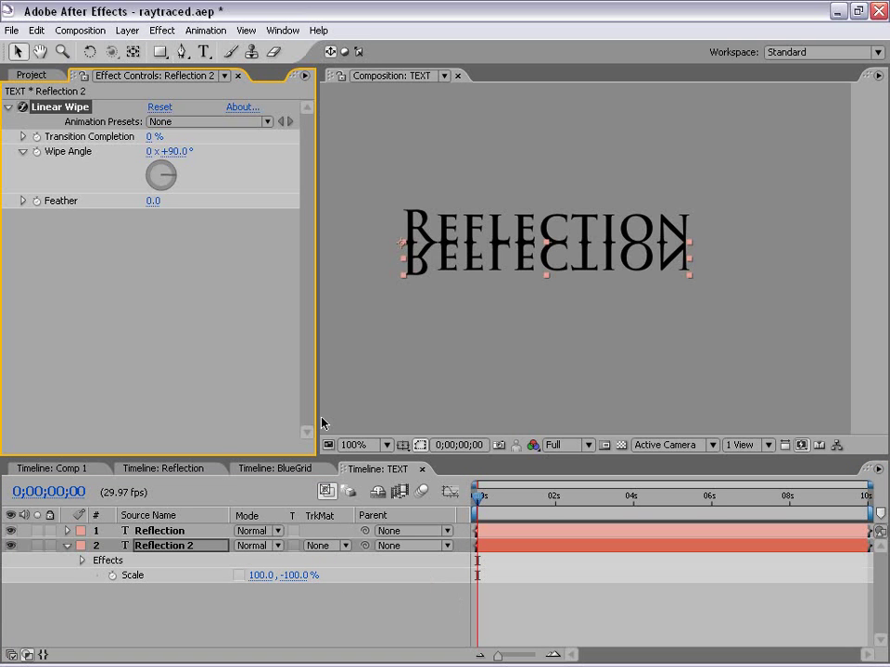
Set the Linear Wipe on Reflection 2 to a 0° wipe angle, 47% transition completion and a feather of 23.
{"action": "left_click", "coordinate": [176, 153]}
{"action": "type", "text": "0"}
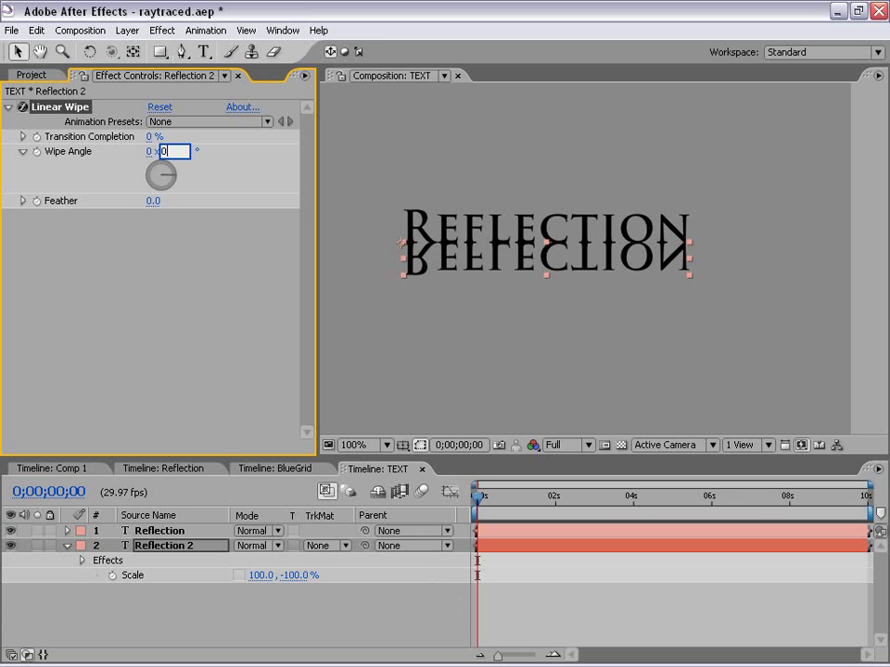
{"action": "key", "text": "Return"}
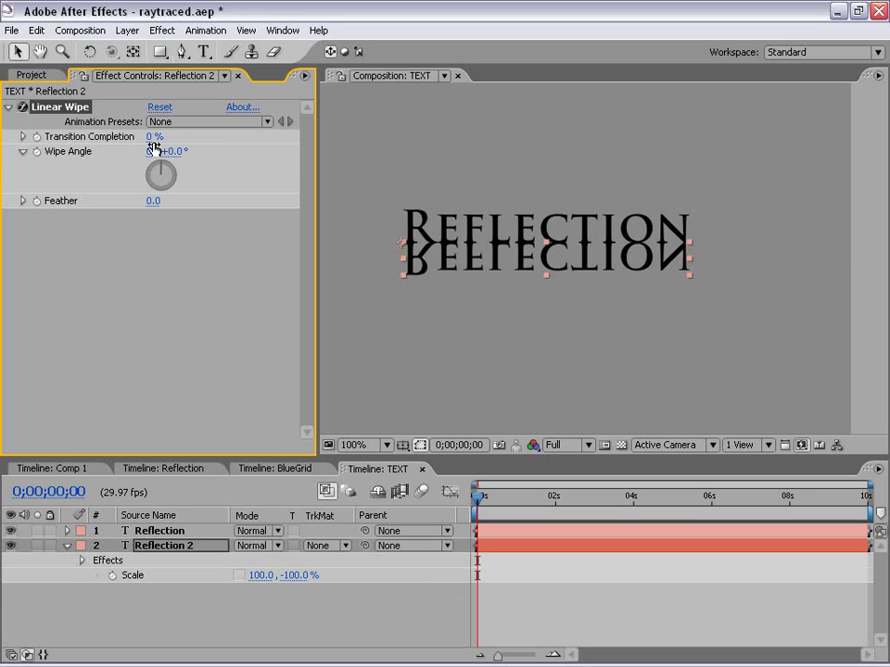
{"action": "left_click_drag", "start_coordinate": [153, 137], "coordinate": [187, 132]}
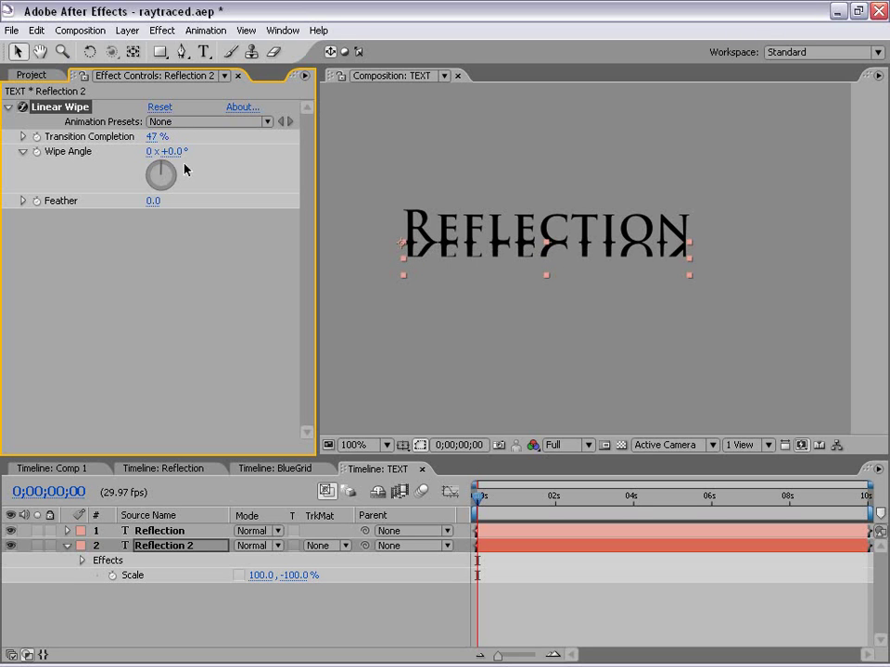
{"action": "left_click_drag", "start_coordinate": [153, 200], "coordinate": [167, 192]}
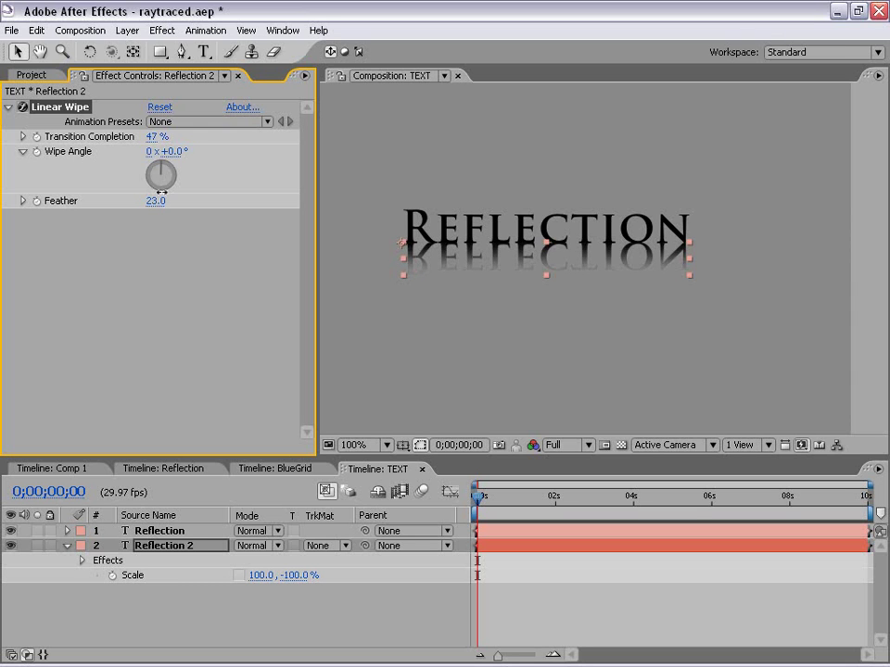
Set the opacity of the flipped Reflection 2 layer to 50%.
{"action": "left_click", "coordinate": [164, 610]}
{"action": "left_click", "coordinate": [162, 547]}
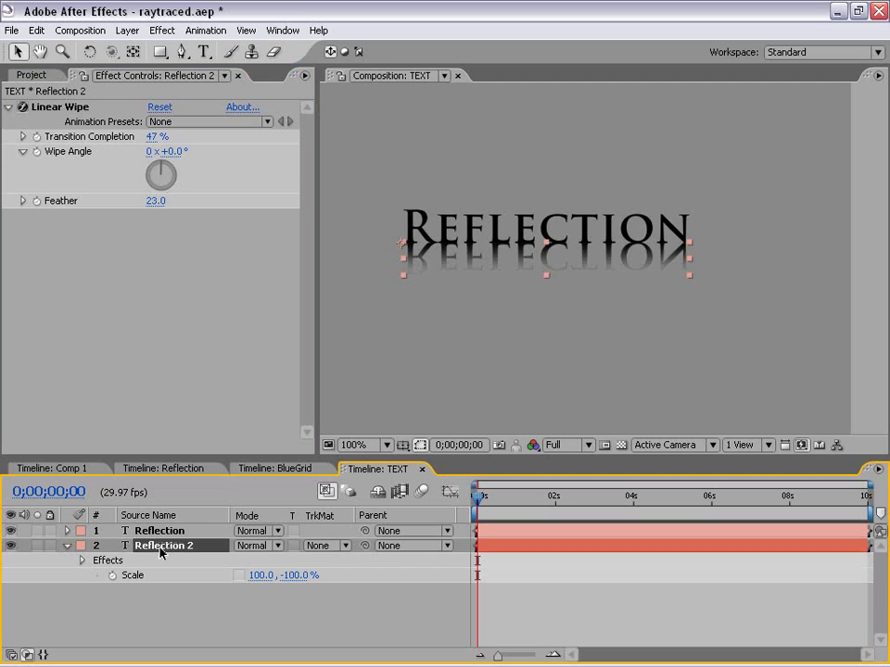
{"action": "key", "text": "t"}
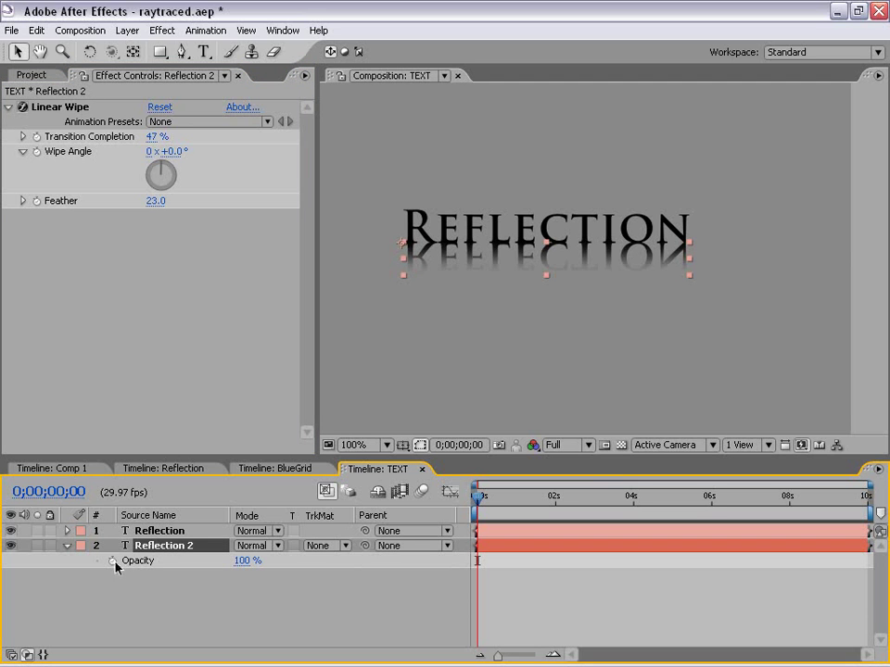
{"action": "left_click", "coordinate": [243, 561]}
{"action": "type", "text": "50"}
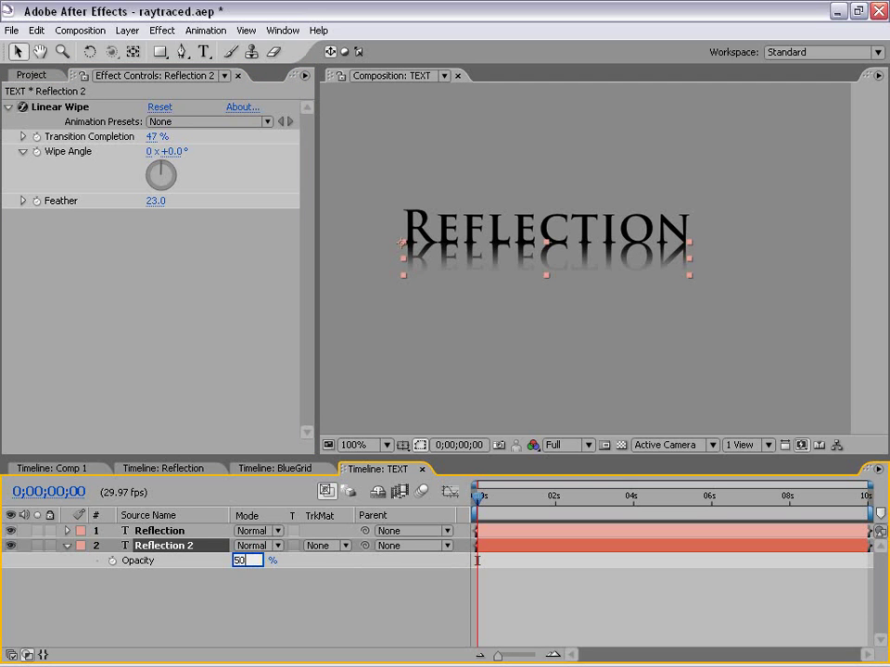
{"action": "key", "text": "Return"}
{"action": "left_click", "coordinate": [570, 618]}
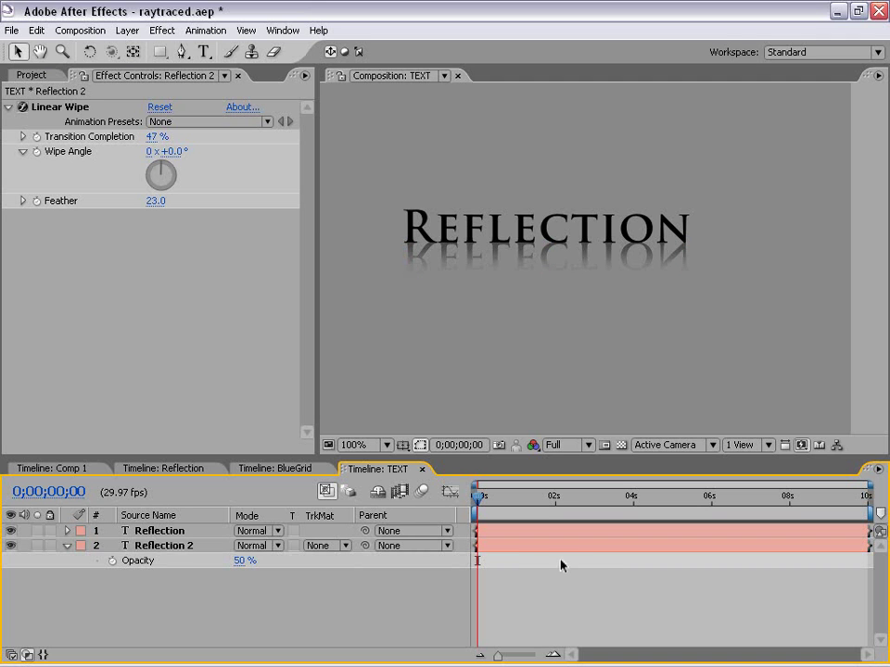
Compare how the text's reflection looks on the floor in Comp 1 with how it looks in the TEXT composition.
{"action": "left_click", "coordinate": [65, 468]}
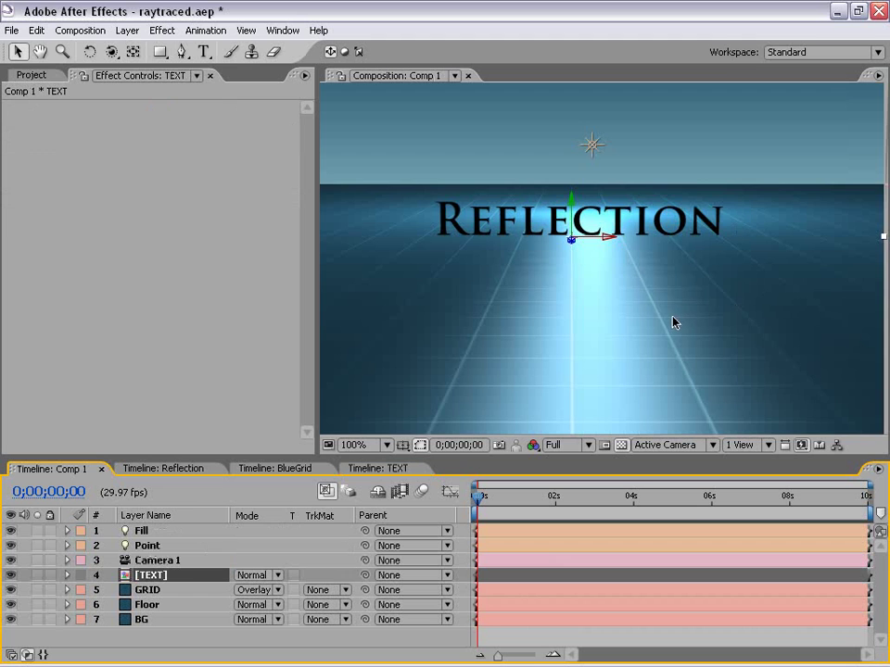
{"action": "scroll", "coordinate": [674, 323], "scroll_direction": "down", "scroll_amount": 1}
{"action": "scroll", "coordinate": [620, 308], "scroll_direction": "up", "scroll_amount": 1}
{"action": "left_click_drag", "start_coordinate": [620, 308], "coordinate": [664, 304]}
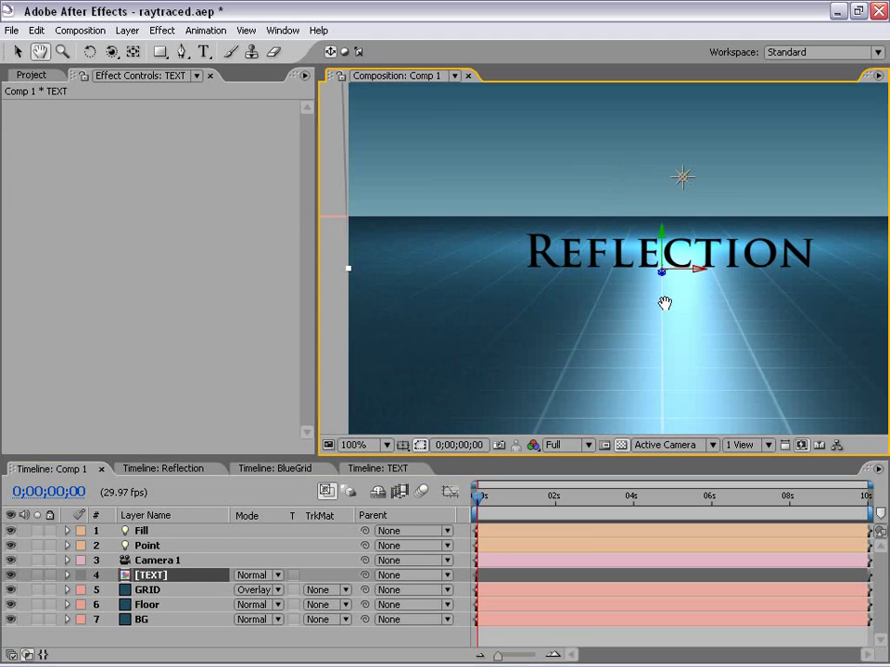
{"action": "scroll", "coordinate": [667, 303], "scroll_direction": "down", "scroll_amount": 1}
{"action": "left_click", "coordinate": [381, 469]}
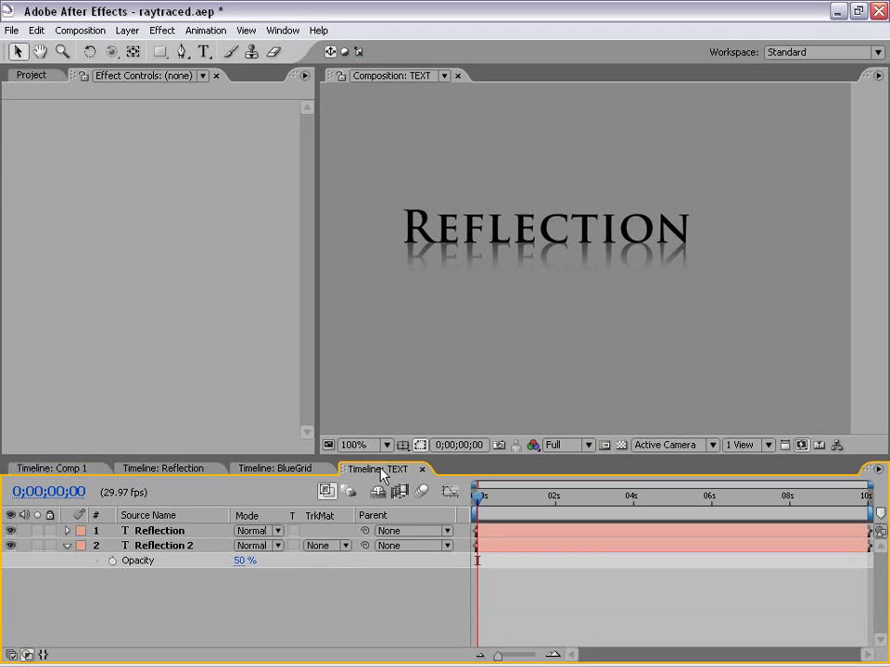
{"action": "left_click", "coordinate": [74, 470]}
{"action": "scroll", "coordinate": [565, 250], "scroll_direction": "up", "scroll_amount": 1}
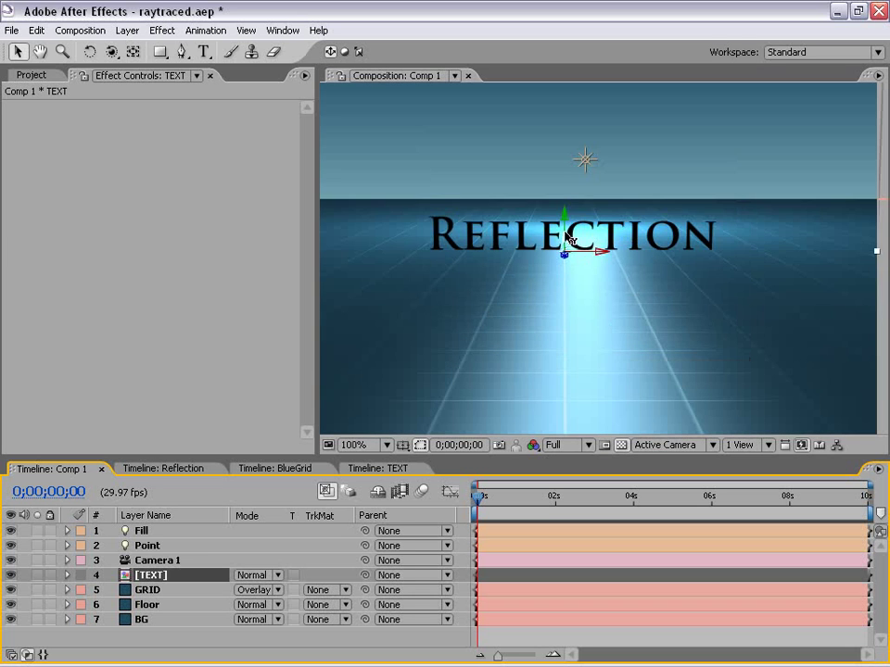
Try raising the TEXT layer slightly above the floor in Comp 1.
{"action": "left_click_drag", "start_coordinate": [569, 230], "coordinate": [568, 222]}
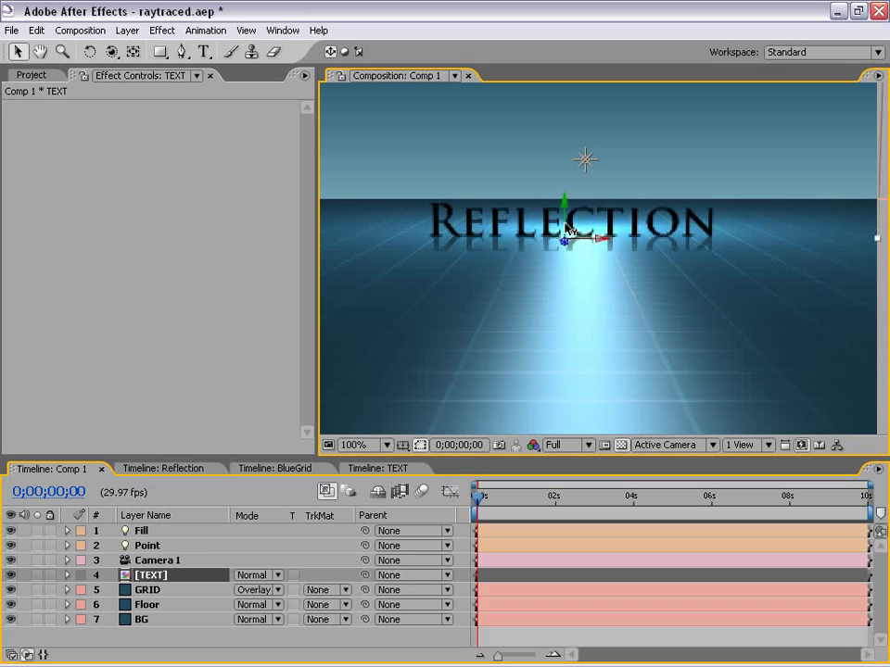
{"action": "left_click_drag", "start_coordinate": [570, 262], "coordinate": [547, 274]}
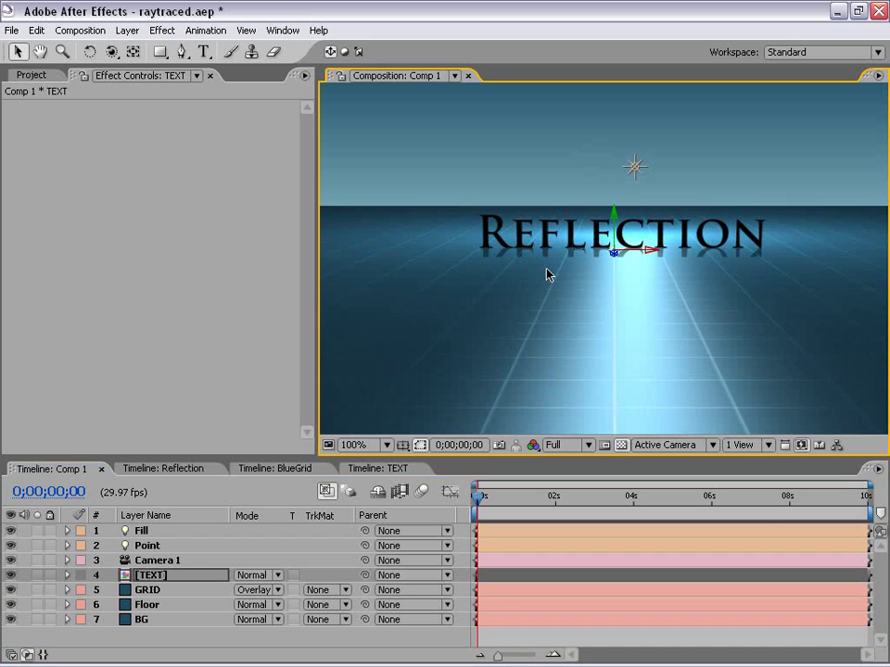
{"action": "scroll", "coordinate": [598, 271], "scroll_direction": "down", "scroll_amount": 1}
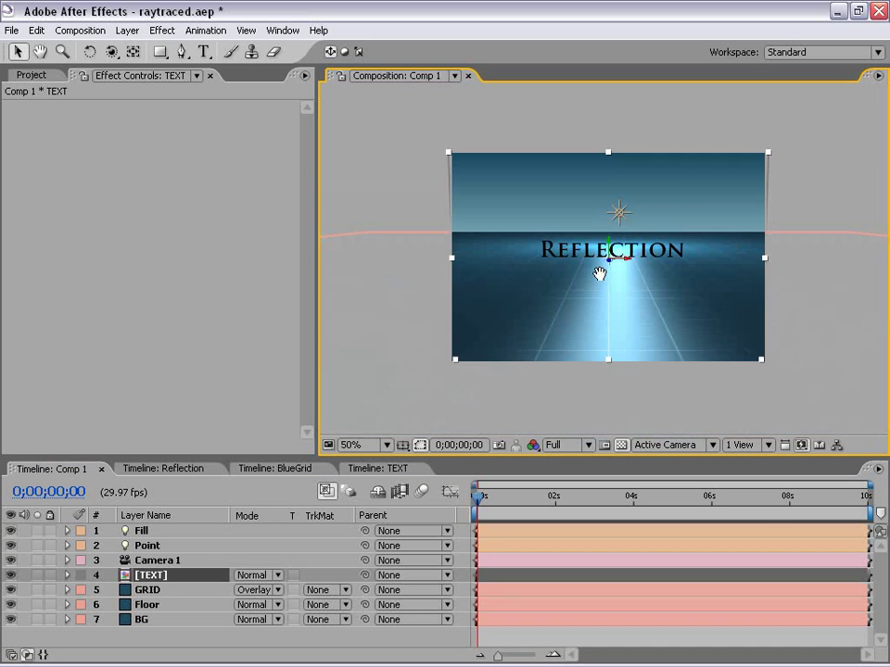
{"action": "left_click", "coordinate": [717, 206]}
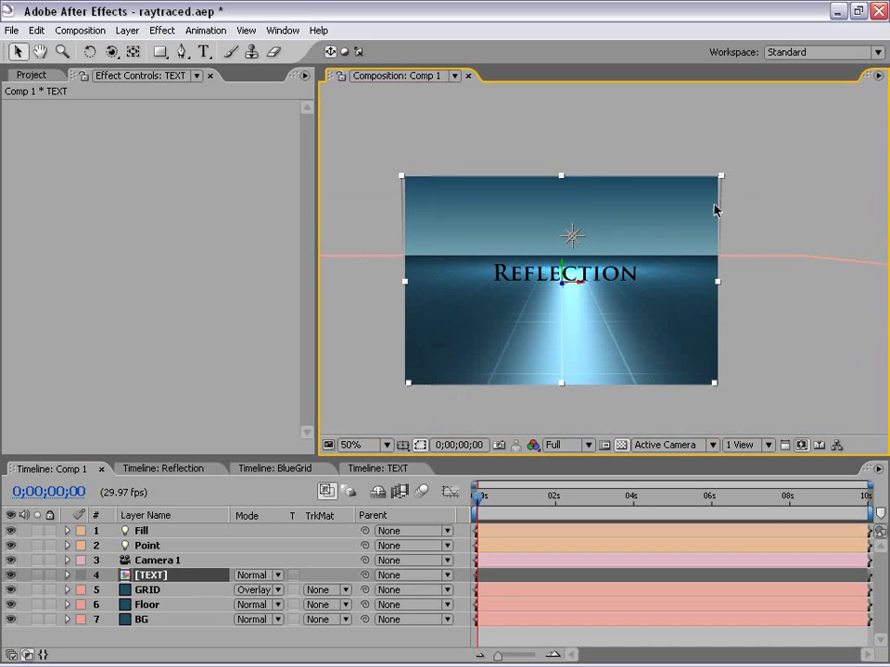
{"action": "scroll", "coordinate": [713, 216], "scroll_direction": "up", "scroll_amount": 1}
{"action": "left_click_drag", "start_coordinate": [712, 217], "coordinate": [782, 111]}
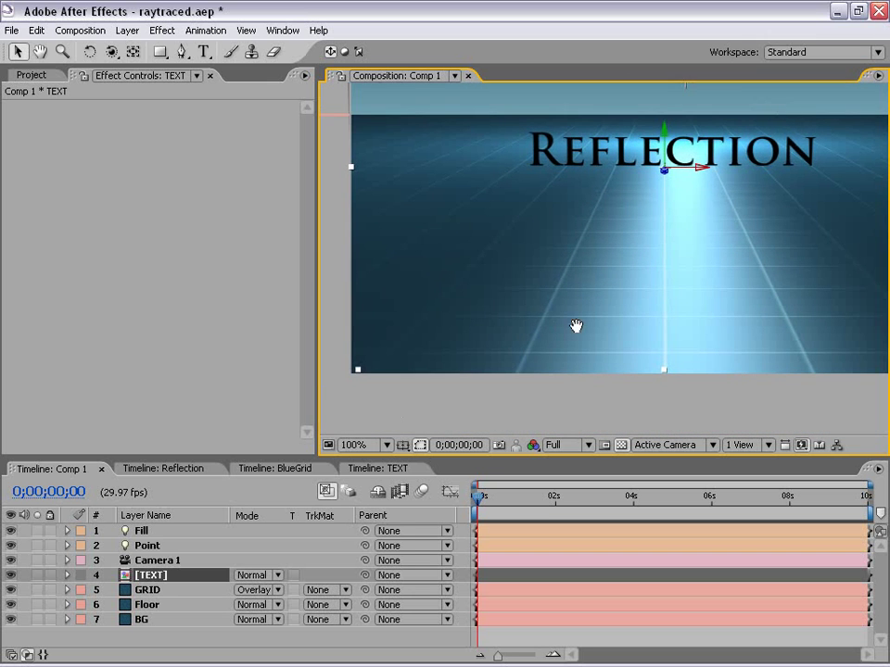
{"action": "scroll", "coordinate": [603, 268], "scroll_direction": "down", "scroll_amount": 1}
Add a new adjustment layer to Comp 1 with no other layer selected.
{"action": "left_click", "coordinate": [455, 133]}
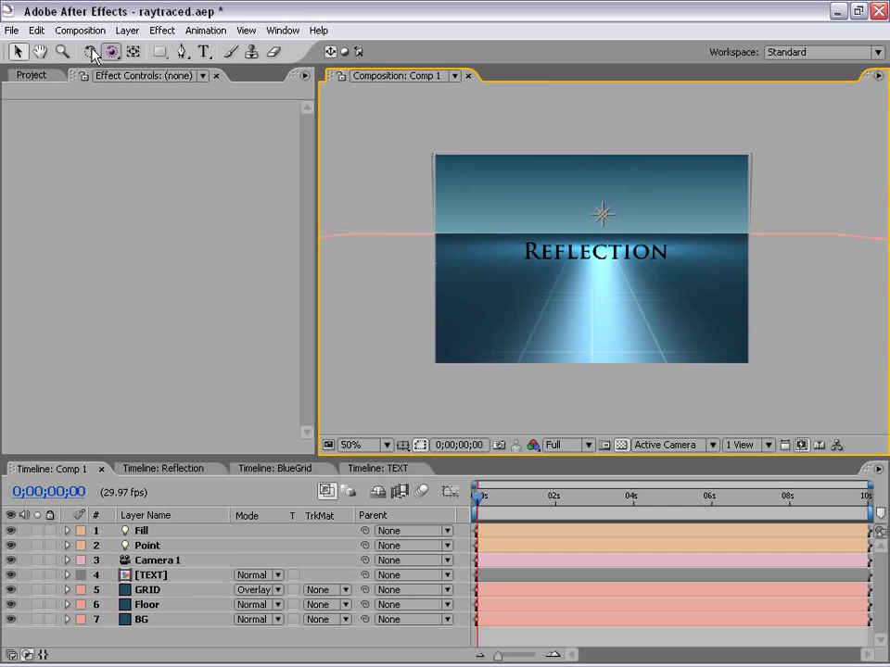
{"action": "left_click", "coordinate": [127, 30]}
{"action": "mouse_move", "coordinate": [222, 53]}
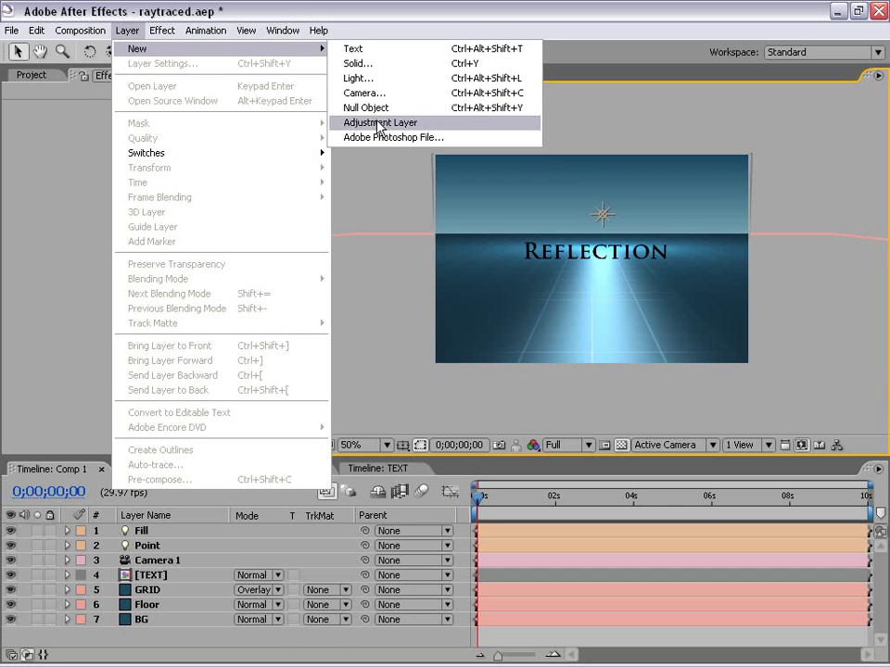
{"action": "left_click", "coordinate": [377, 122]}
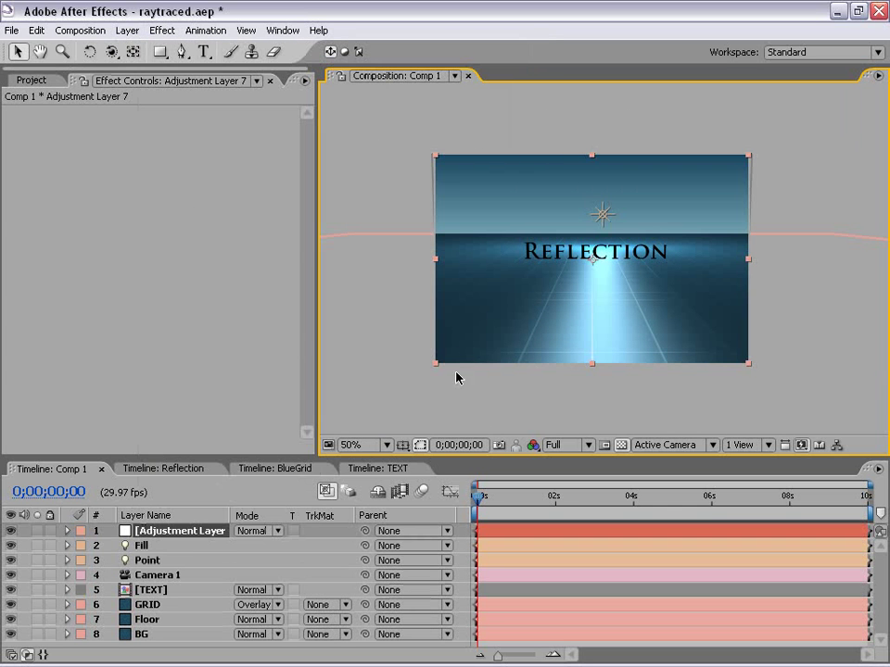
Try darkening the whole scene with a Curves effect on the adjustment layer, and delete the effect.
{"action": "left_click", "coordinate": [162, 31]}
{"action": "mouse_move", "coordinate": [213, 174]}
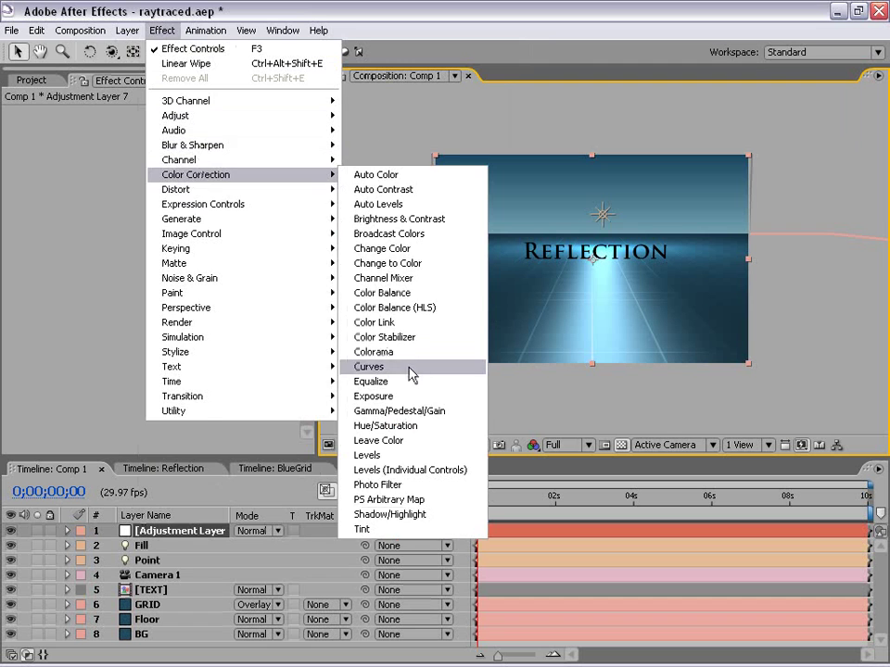
{"action": "left_click", "coordinate": [371, 365]}
{"action": "left_click_drag", "start_coordinate": [120, 234], "coordinate": [142, 263]}
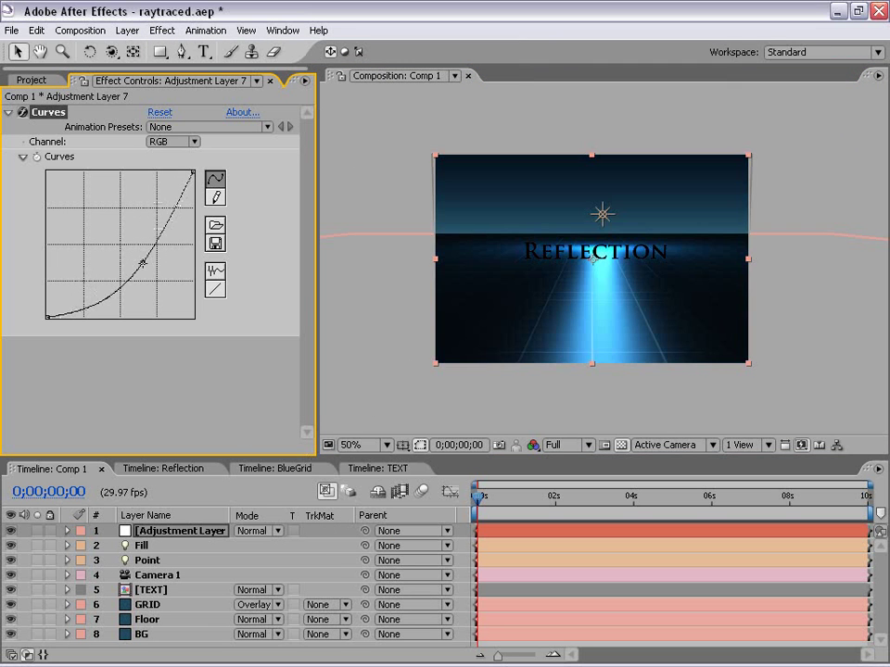
{"action": "key", "text": "Delete"}
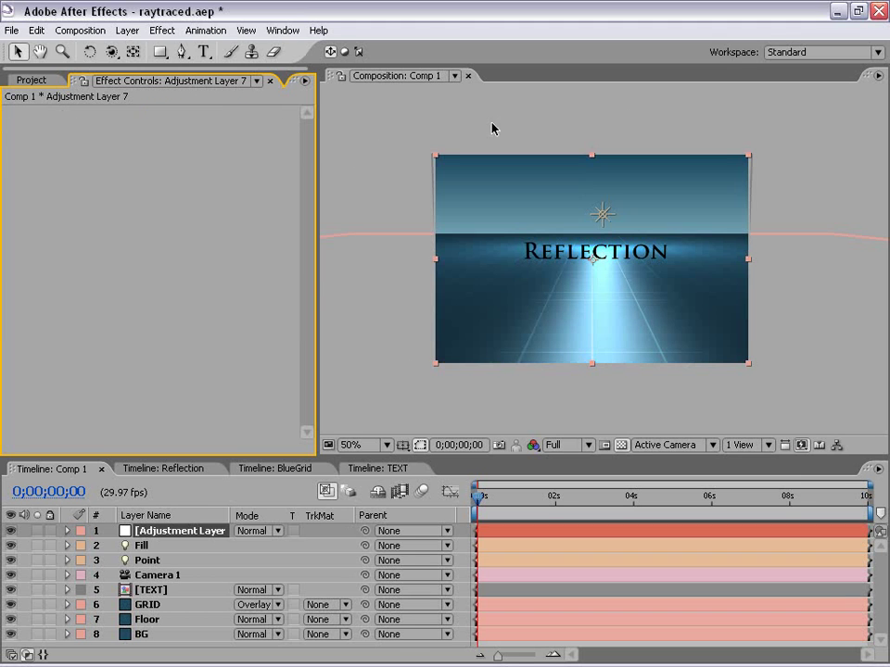
{"action": "left_click", "coordinate": [533, 132]}
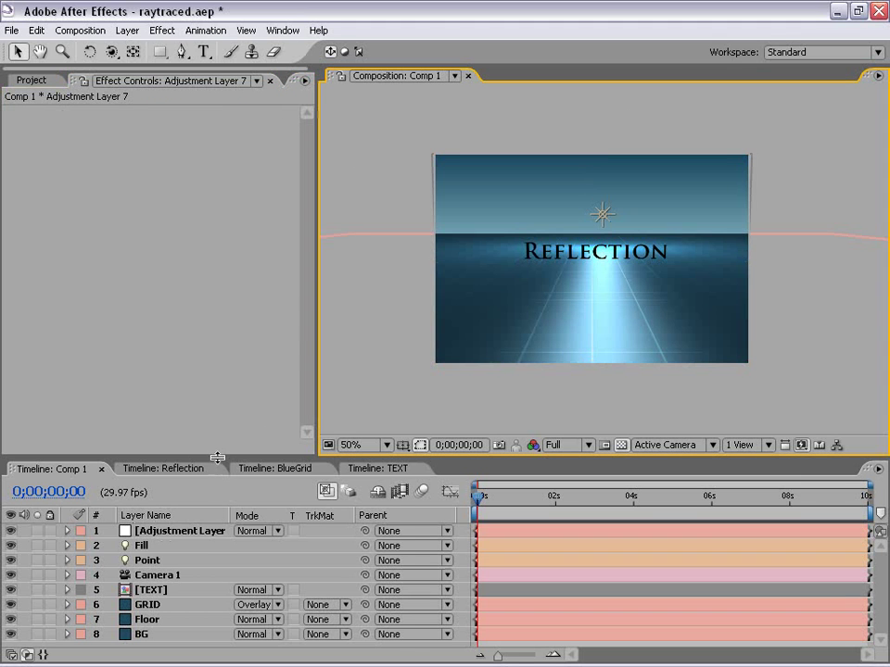
Rename the adjustment layer as Divider and place it in the layer stack between TEXT and GRID.
{"action": "left_click_drag", "start_coordinate": [217, 457], "coordinate": [217, 400]}
{"action": "left_click", "coordinate": [179, 629]}
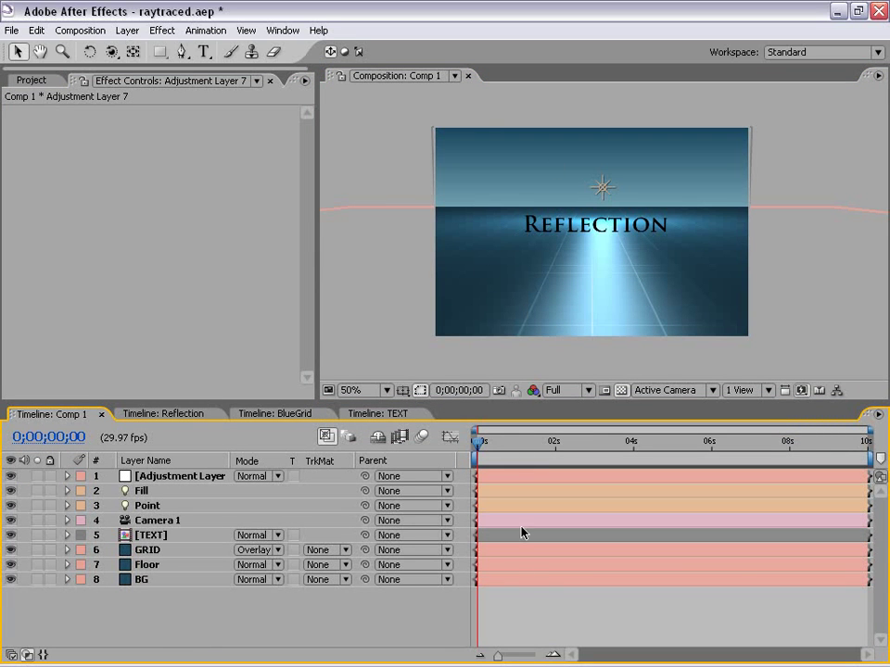
{"action": "left_click", "coordinate": [184, 477]}
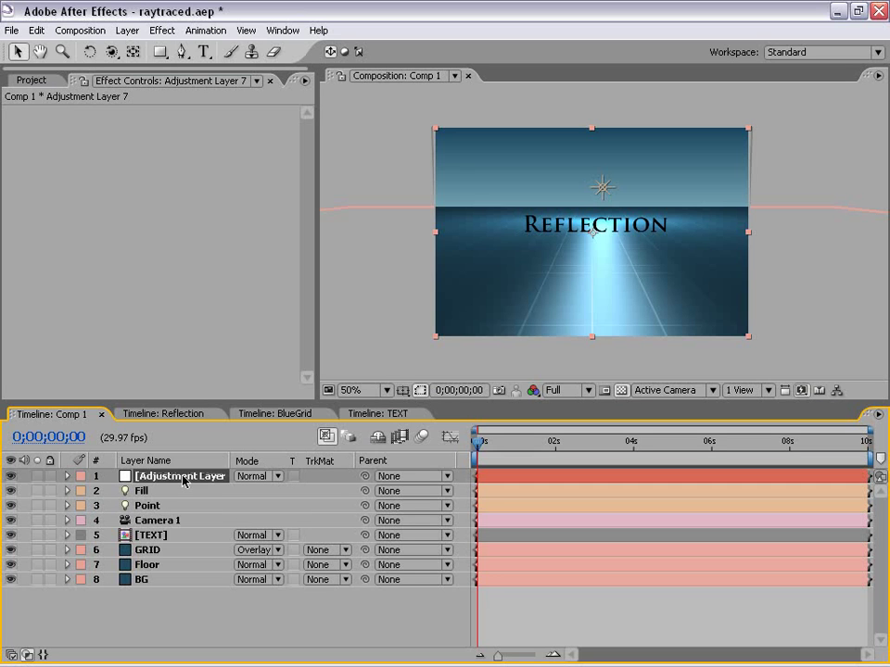
{"action": "key", "text": "Return"}
{"action": "type", "text": "Div"}
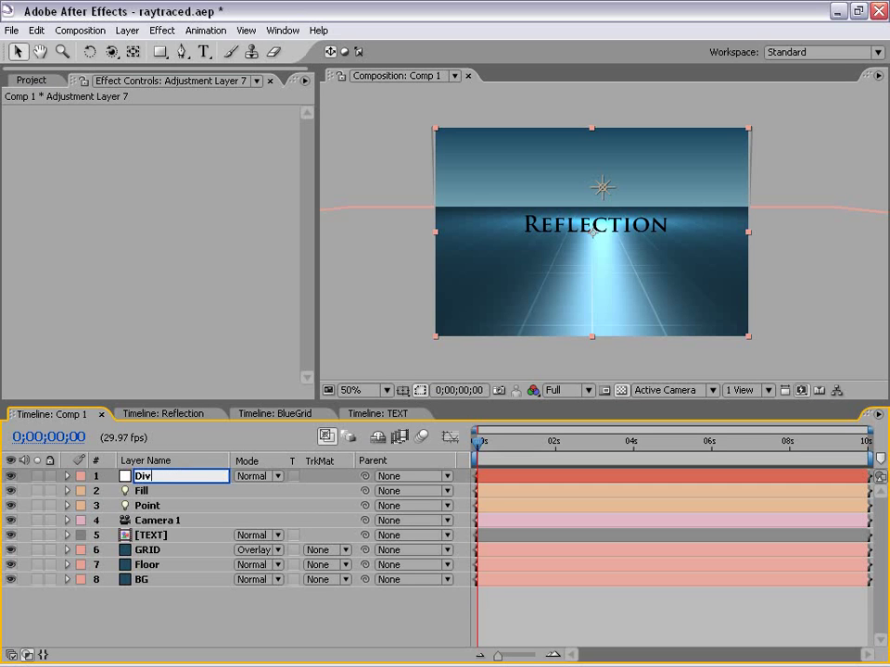
{"action": "type", "text": "ider"}
{"action": "key", "text": "Return"}
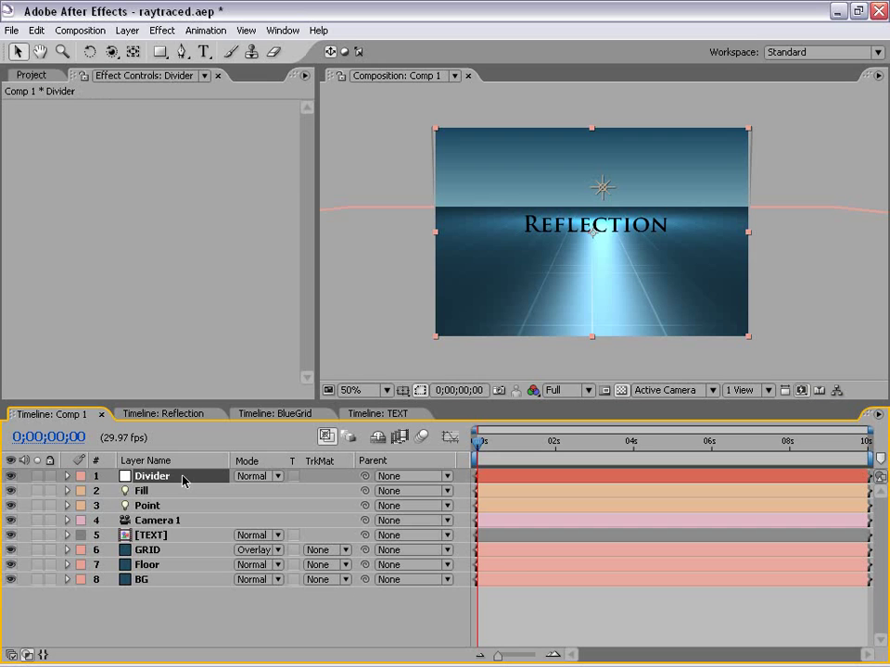
{"action": "left_click_drag", "start_coordinate": [157, 479], "coordinate": [159, 552]}
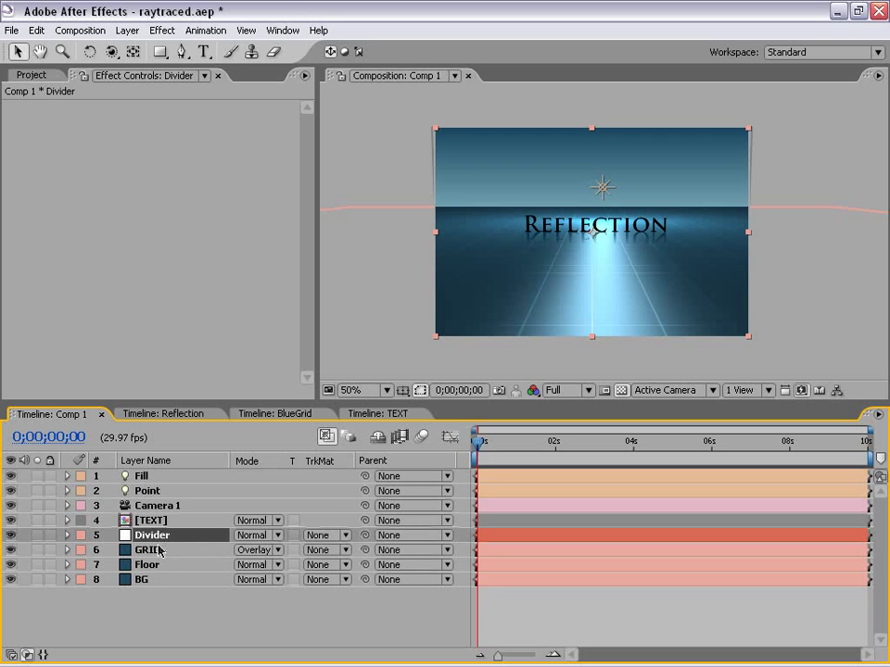
{"action": "key", "text": "period"}
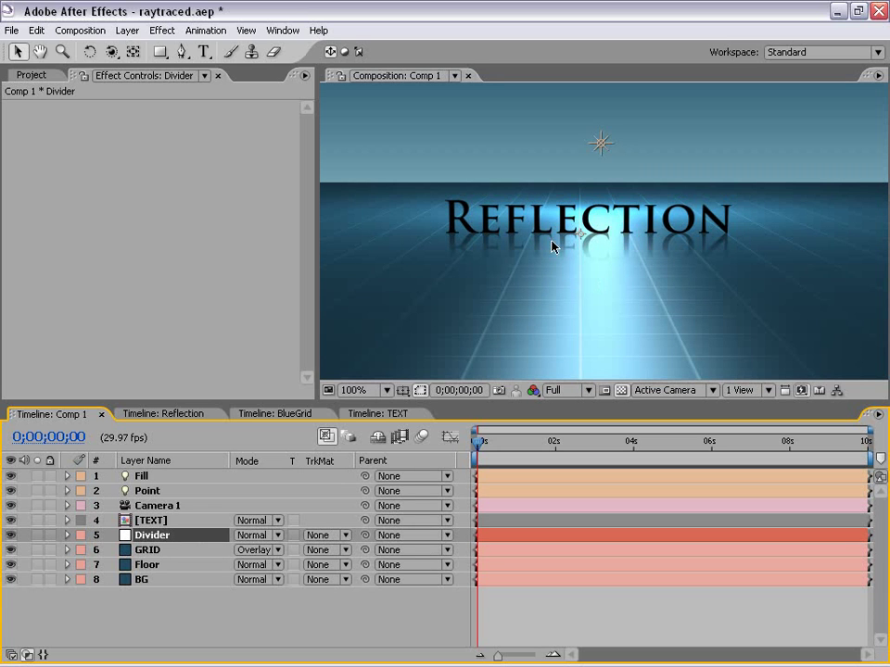
Try orbiting the camera around the text and floor in Comp 1, and undo the camera move.
{"action": "key", "text": "c"}
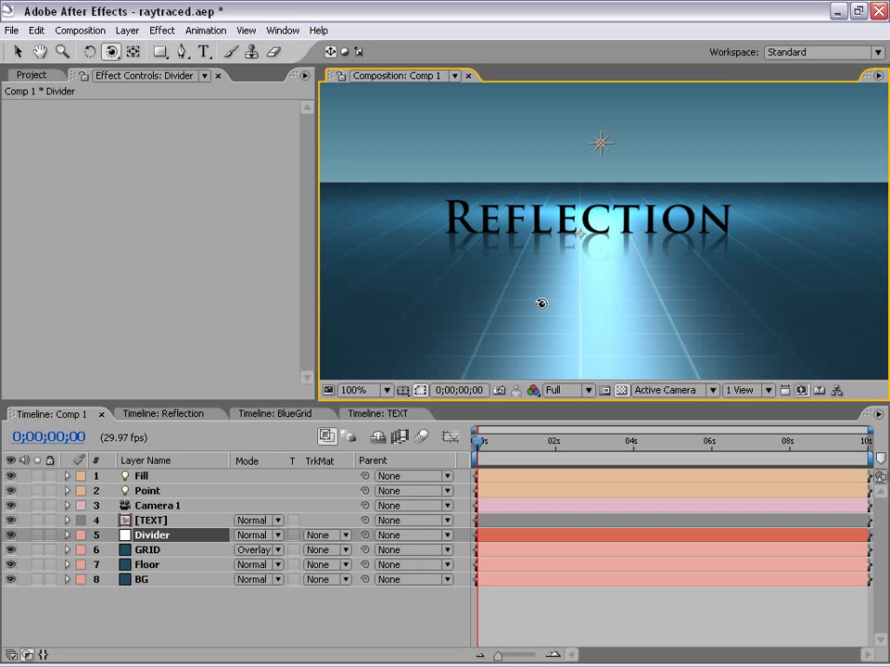
{"action": "left_click_drag", "start_coordinate": [504, 264], "coordinate": [668, 273]}
{"action": "key", "text": "ctrl+z"}
Inspect the TEXT layer in isolation, inspect GRID and Floor together without the other layers, and restore the full scene.
{"action": "left_click", "coordinate": [152, 520]}
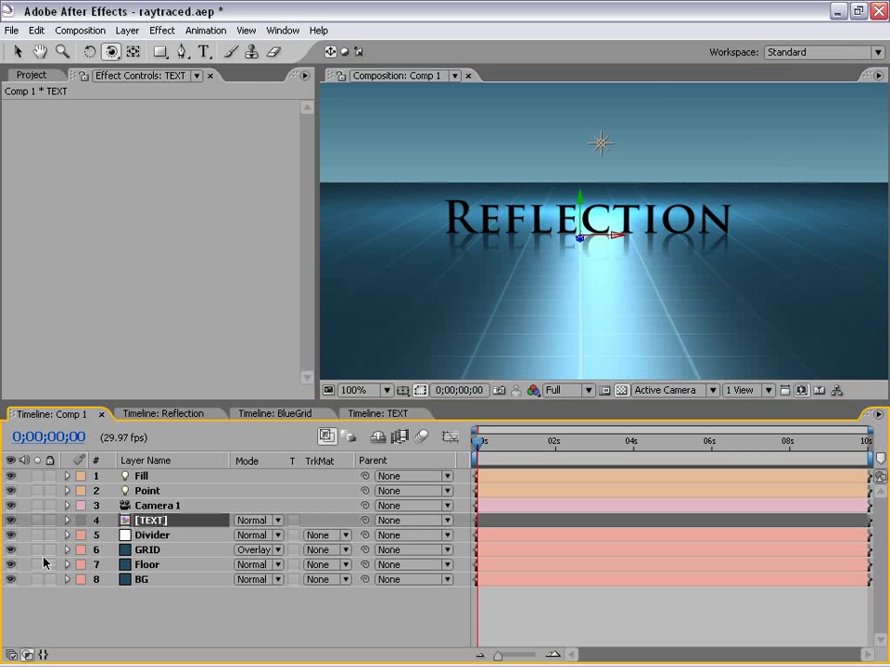
{"action": "left_click", "coordinate": [37, 520]}
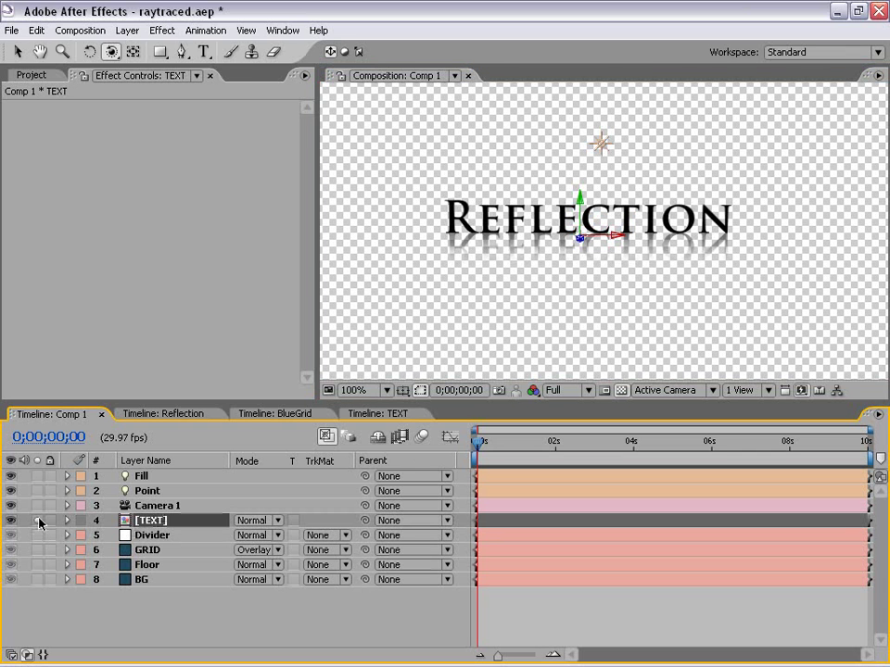
{"action": "left_click", "coordinate": [37, 520]}
{"action": "left_click", "coordinate": [38, 549]}
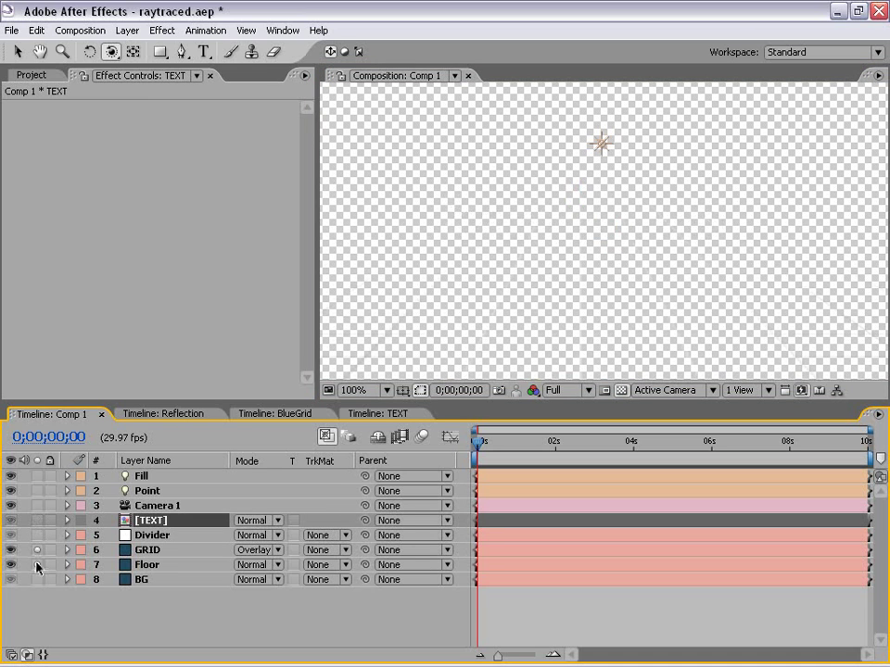
{"action": "left_click", "coordinate": [37, 565]}
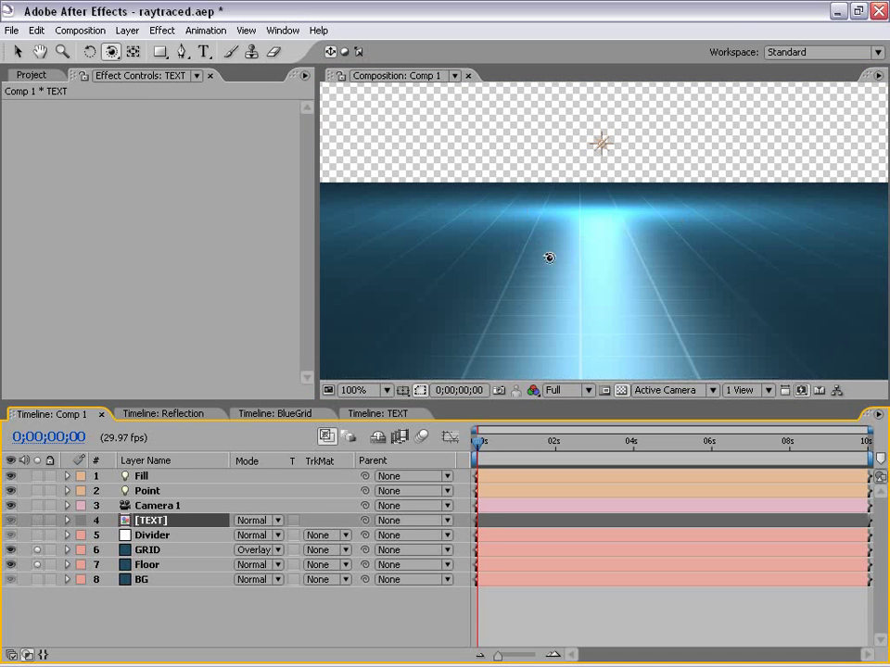
{"action": "left_click", "coordinate": [37, 551]}
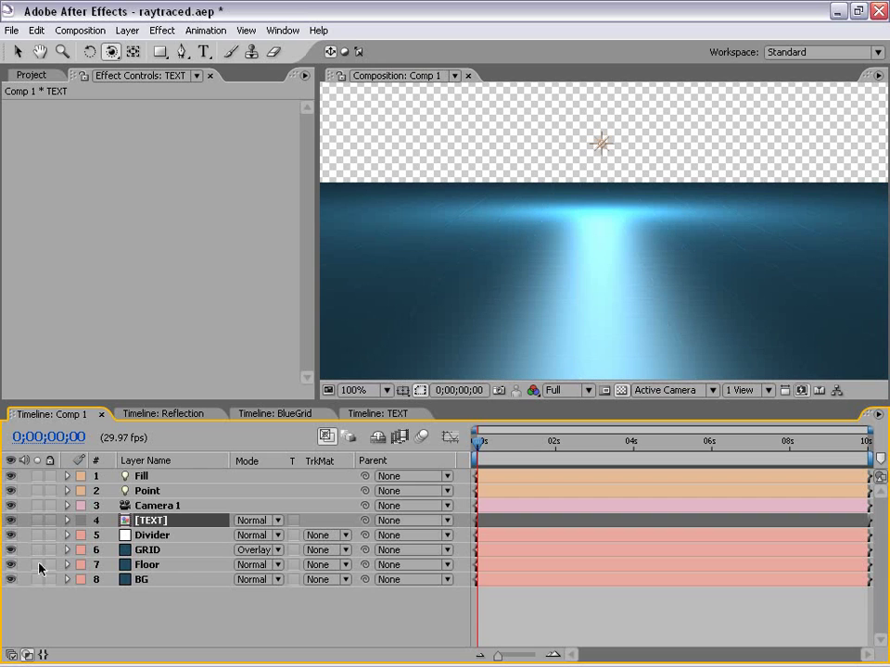
{"action": "left_click", "coordinate": [37, 564]}
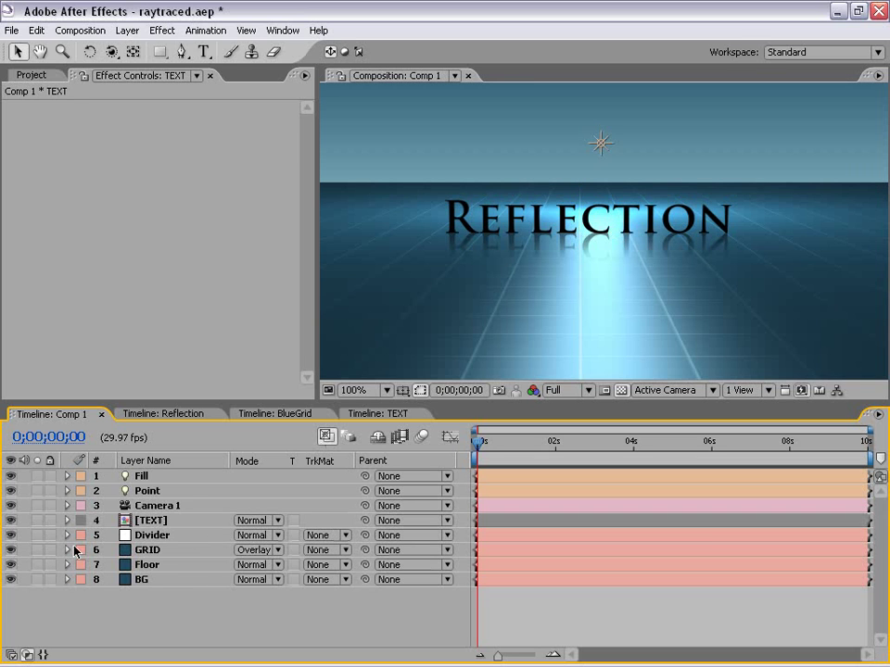
Try orbiting the camera to check the scene with the Divider layer in place, and undo the orbit.
{"action": "left_click", "coordinate": [146, 535]}
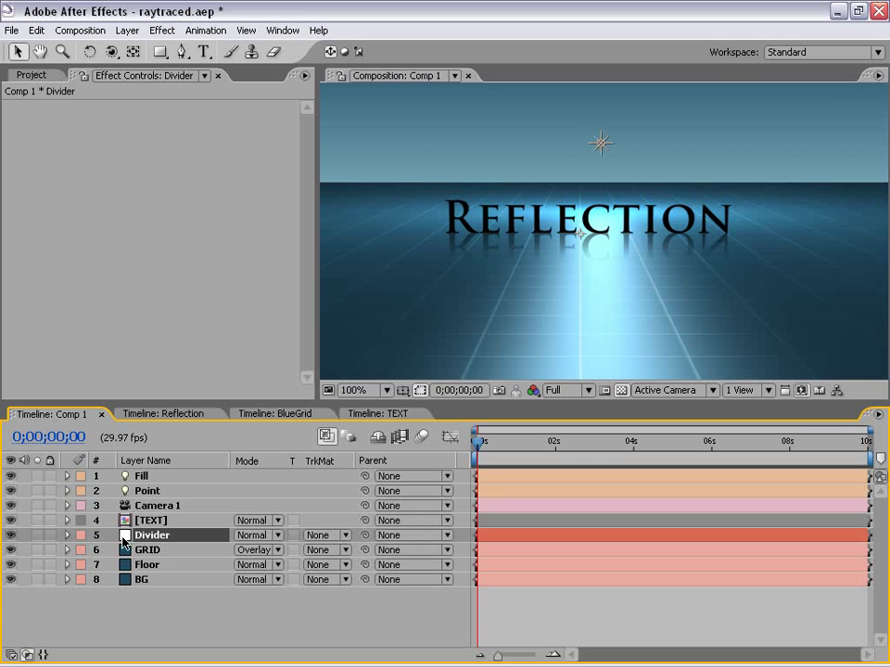
{"action": "left_click", "coordinate": [10, 536]}
{"action": "left_click", "coordinate": [572, 626]}
{"action": "left_click", "coordinate": [111, 52]}
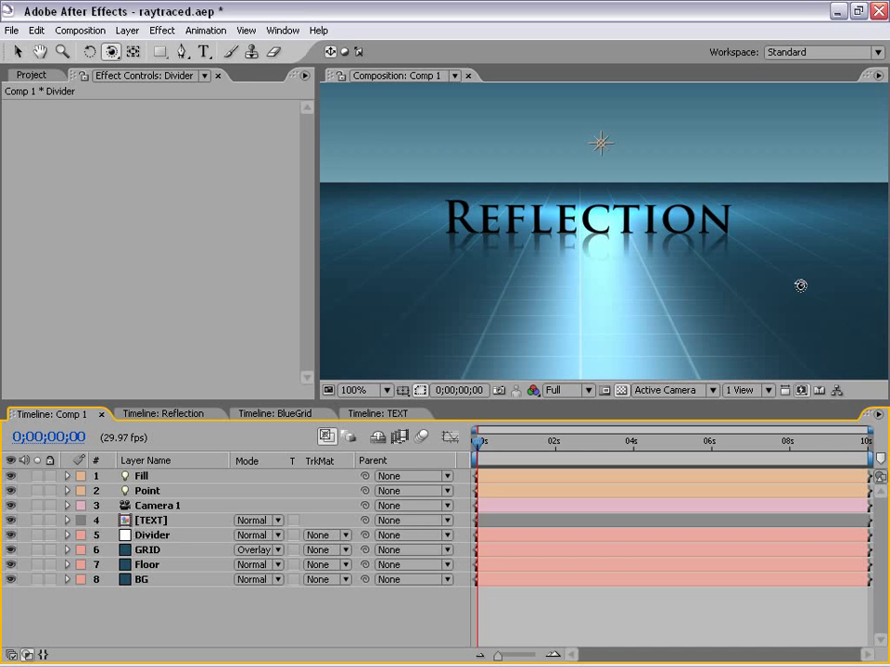
{"action": "left_click_drag", "start_coordinate": [798, 282], "coordinate": [733, 286]}
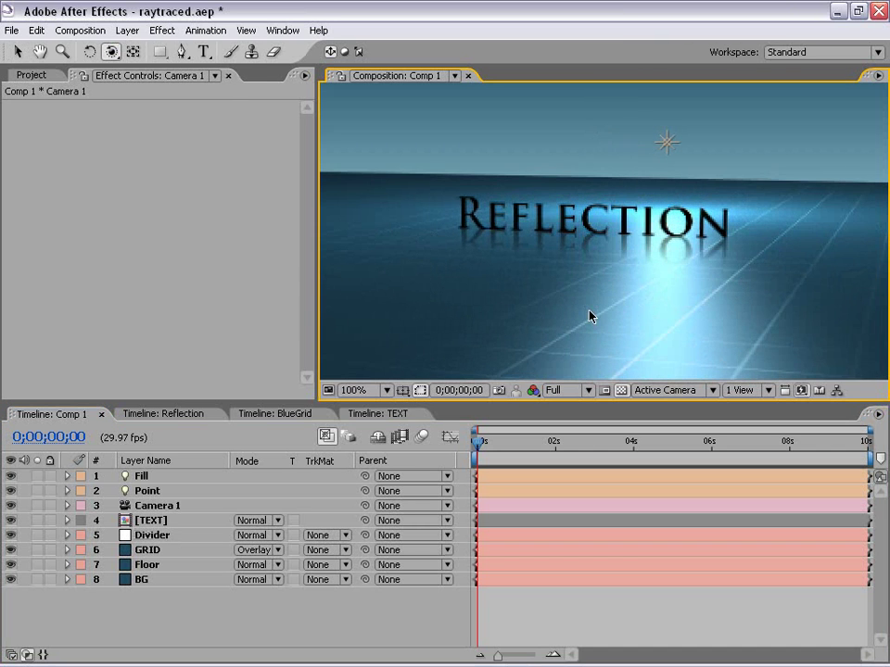
{"action": "key", "text": "ctrl+z"}
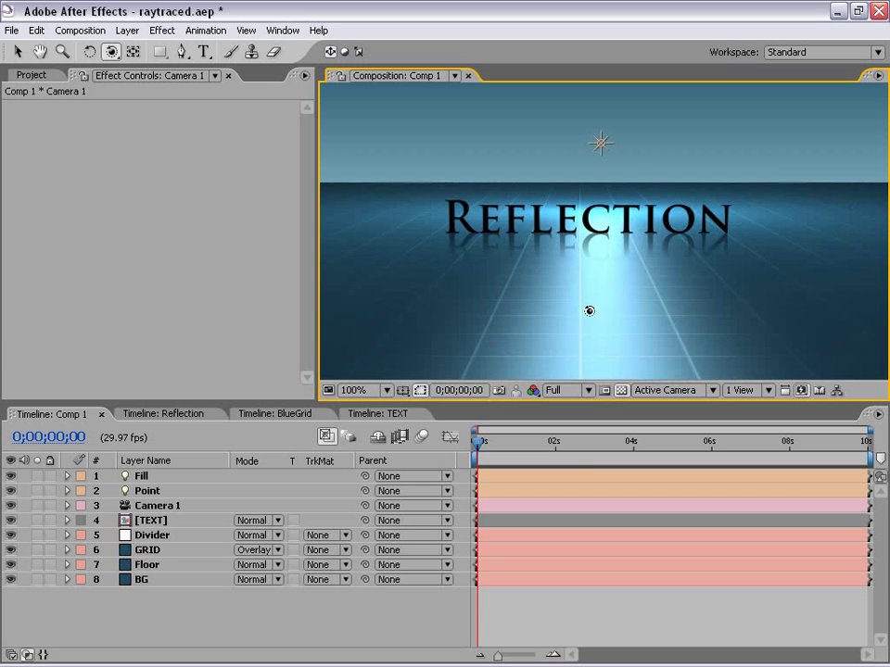
{"action": "key", "text": "v"}
{"action": "left_click", "coordinate": [550, 596]}
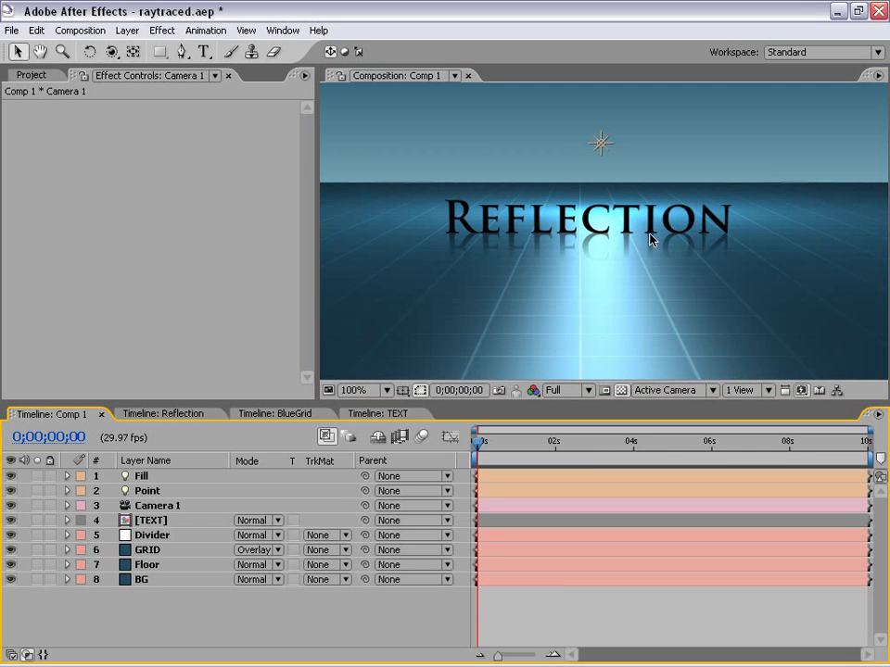
Add a new solid above the two text layers in the TEXT composition.
{"action": "left_click", "coordinate": [402, 415]}
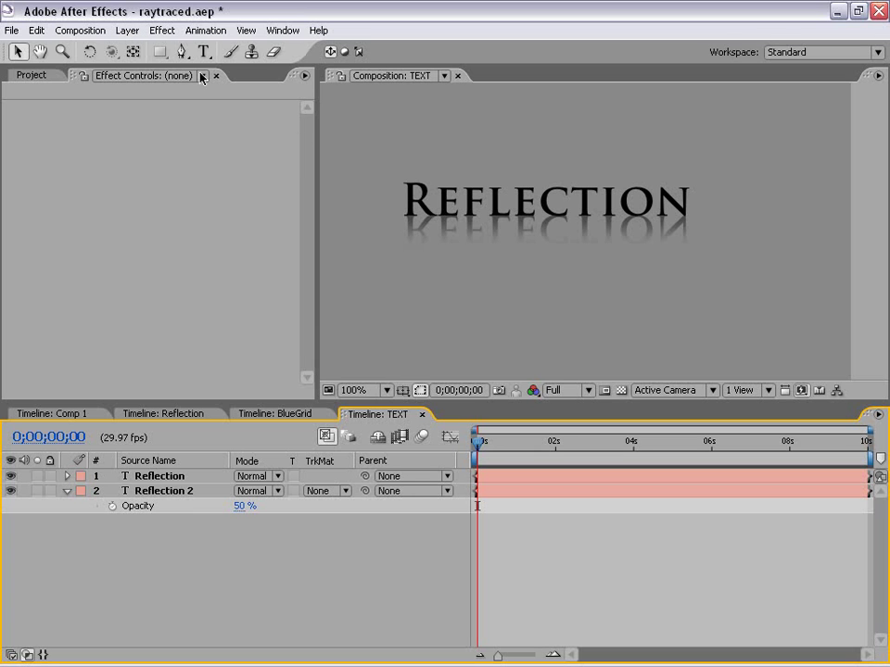
{"action": "left_click", "coordinate": [127, 31]}
{"action": "mouse_move", "coordinate": [234, 46]}
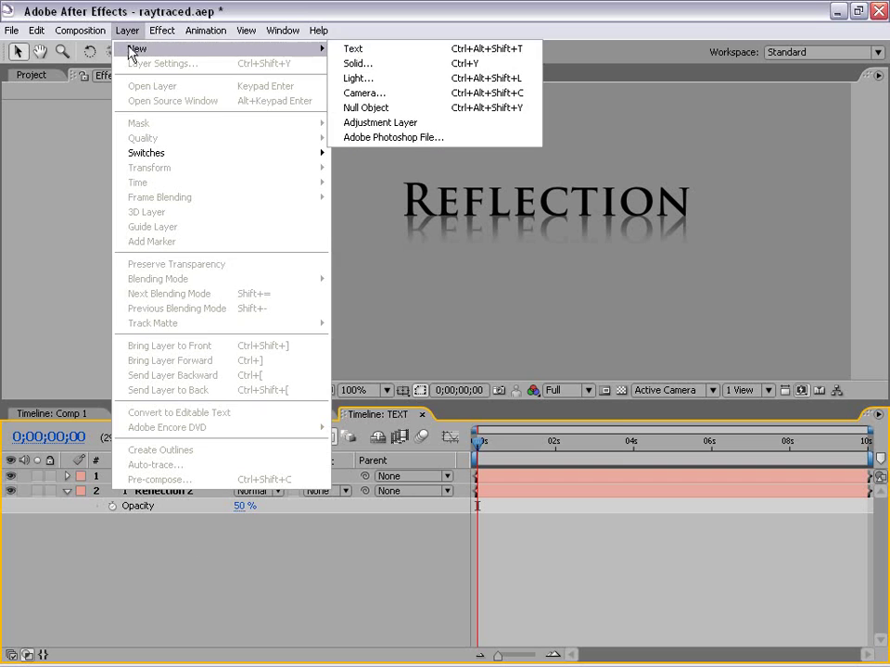
{"action": "left_click", "coordinate": [361, 62]}
{"action": "left_click", "coordinate": [452, 437]}
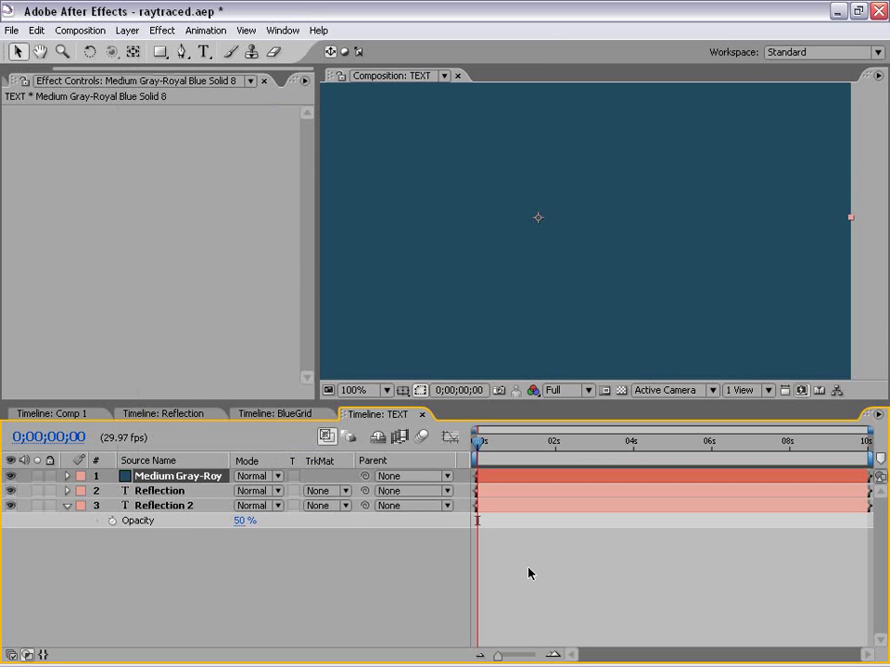
Apply the Ramp effect to the new solid in the TEXT composition.
{"action": "scroll", "coordinate": [547, 319], "scroll_direction": "down", "scroll_amount": 1}
{"action": "left_click", "coordinate": [167, 30]}
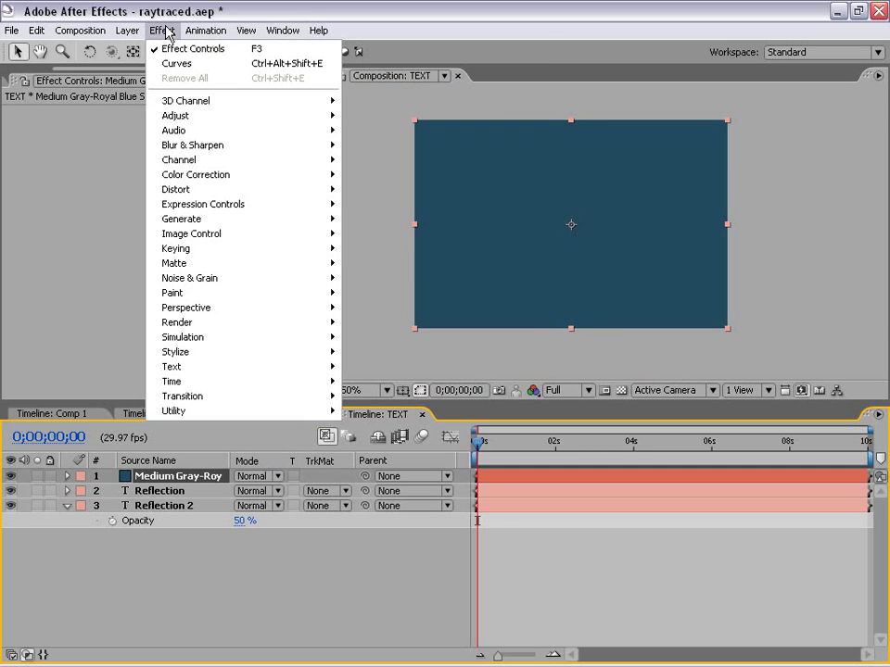
{"action": "mouse_move", "coordinate": [315, 221]}
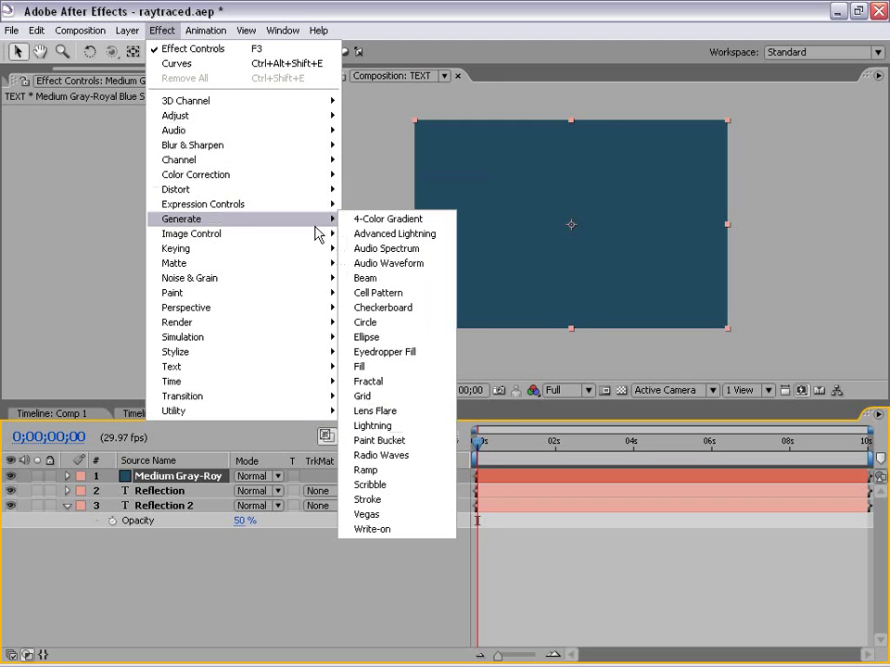
{"action": "left_click", "coordinate": [385, 472]}
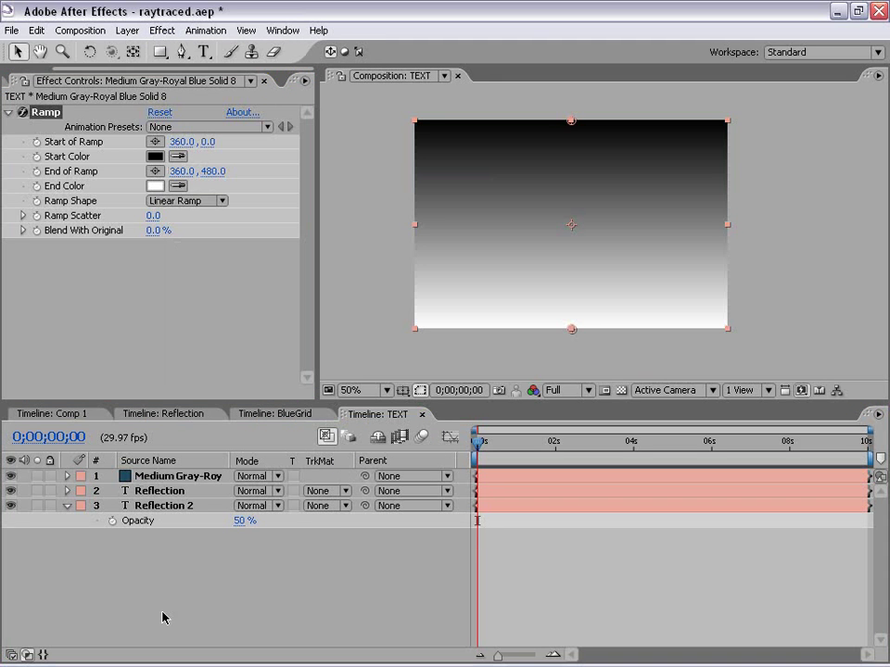
Set the ramp solid's opacity to 50% so the text can be seen through the gradient.
{"action": "left_click", "coordinate": [154, 476]}
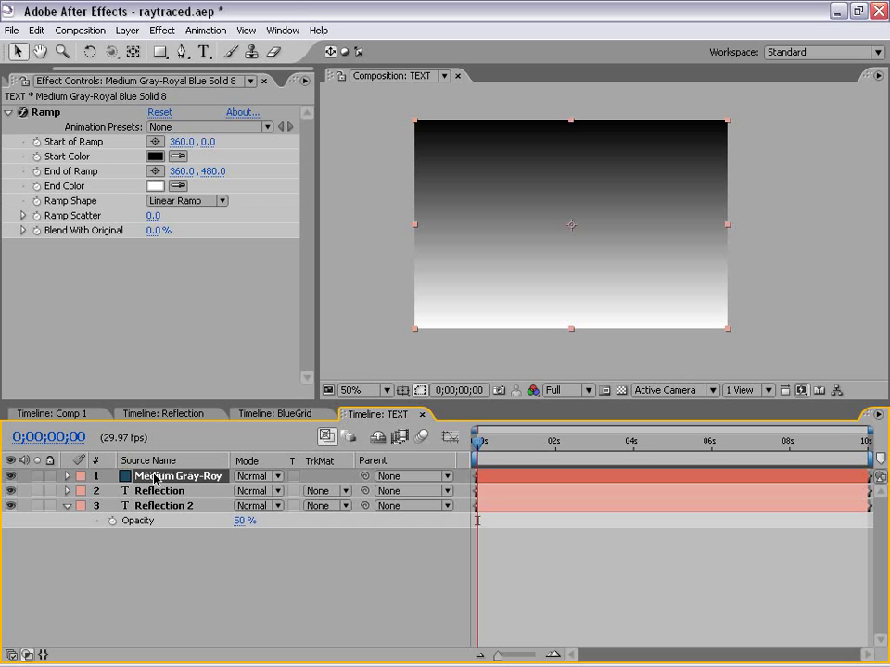
{"action": "key", "text": "t"}
{"action": "left_click", "coordinate": [244, 490]}
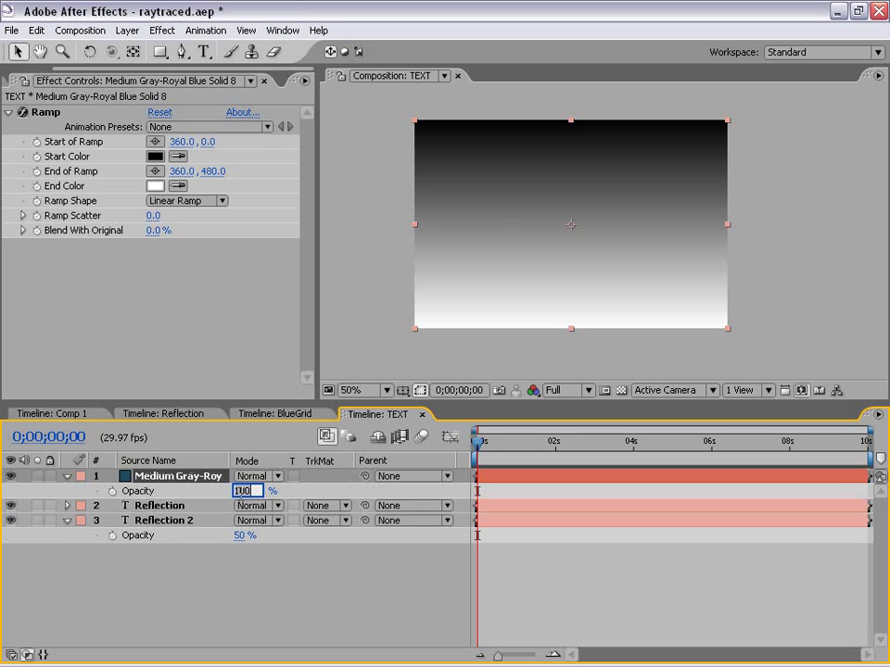
{"action": "type", "text": "50"}
{"action": "key", "text": "Return"}
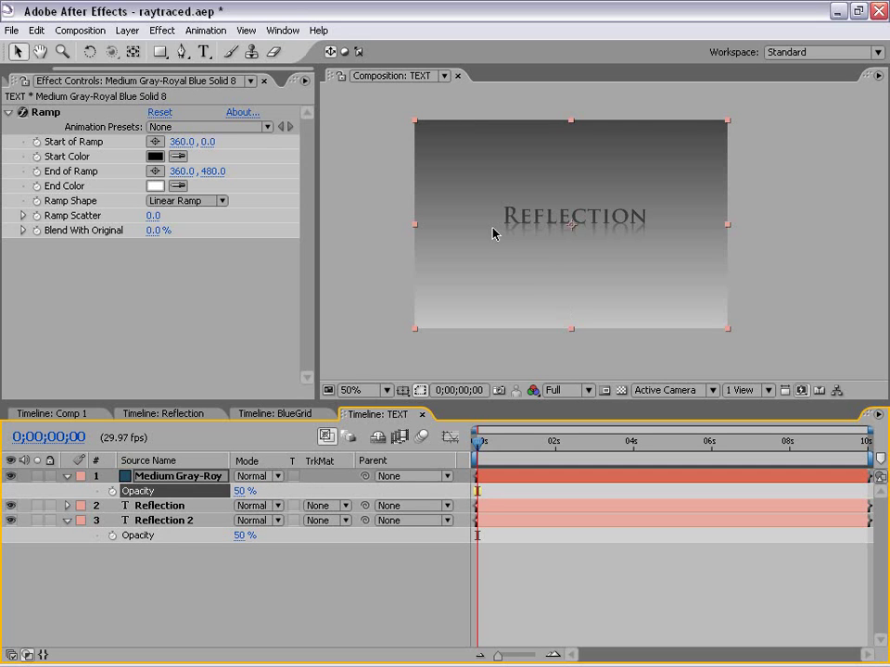
Move the start of the ramp to the base of the text, at 360, 243.
{"action": "left_click", "coordinate": [45, 112]}
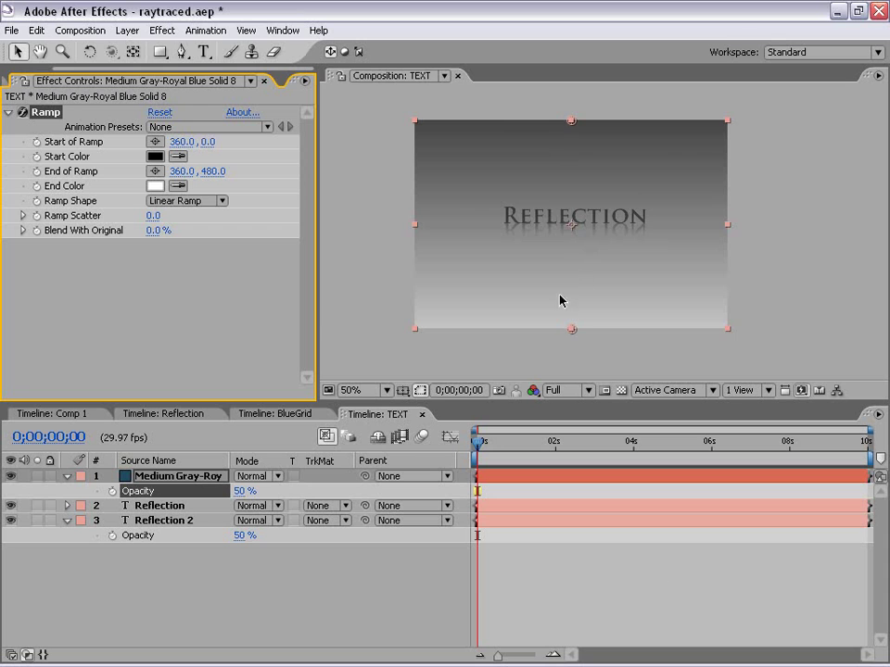
{"action": "key", "text": "period"}
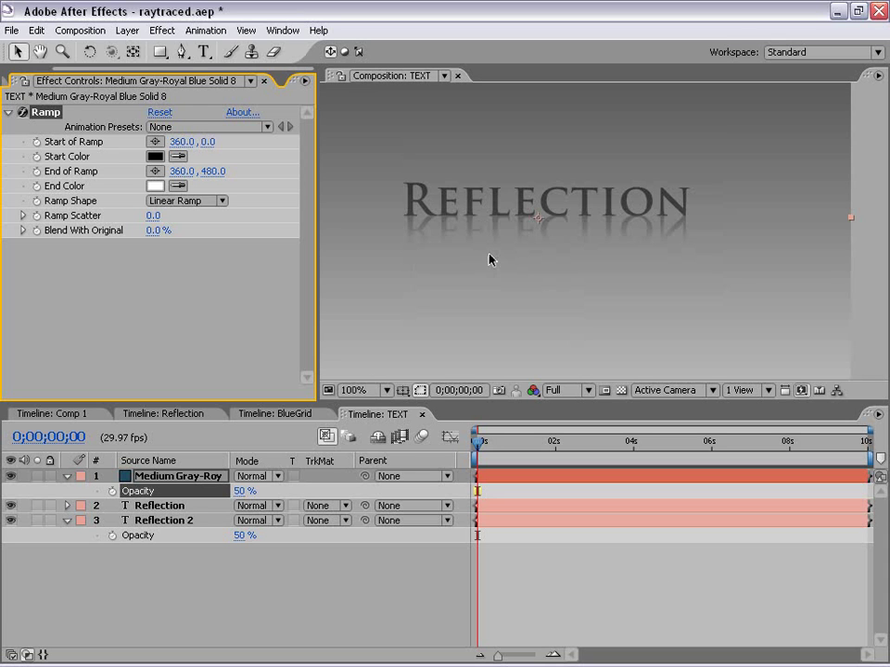
{"action": "key", "text": "comma"}
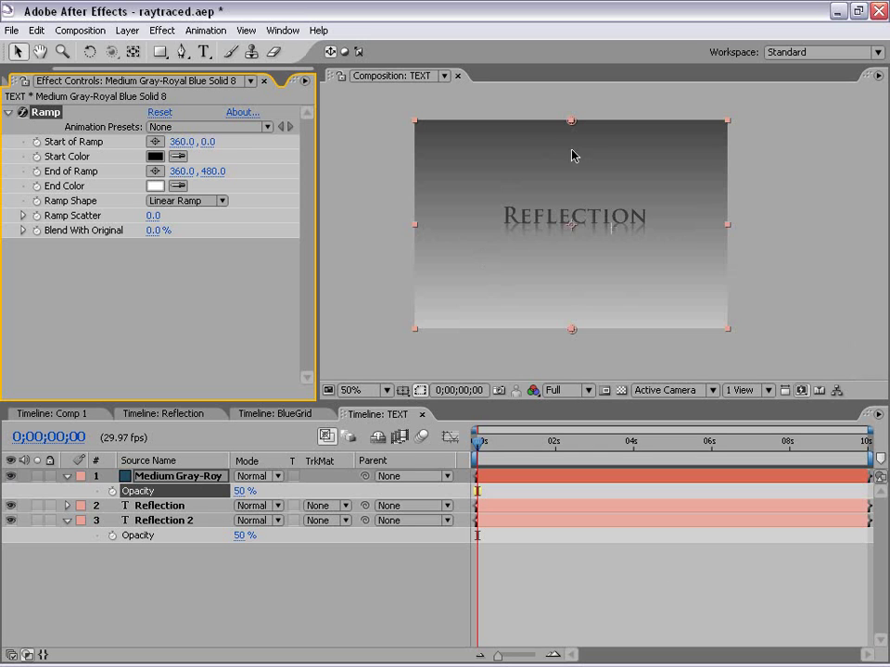
{"action": "left_click_drag", "start_coordinate": [571, 121], "coordinate": [476, 225]}
{"action": "key", "text": "period"}
{"action": "key", "text": "period"}
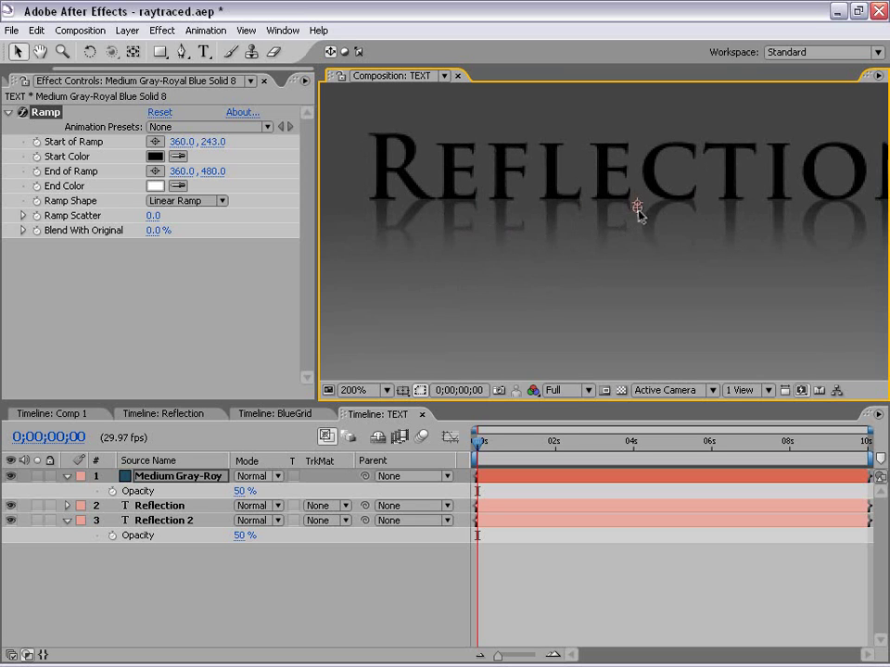
{"action": "left_click_drag", "start_coordinate": [638, 212], "coordinate": [635, 209]}
{"action": "left_click_drag", "start_coordinate": [630, 229], "coordinate": [615, 212]}
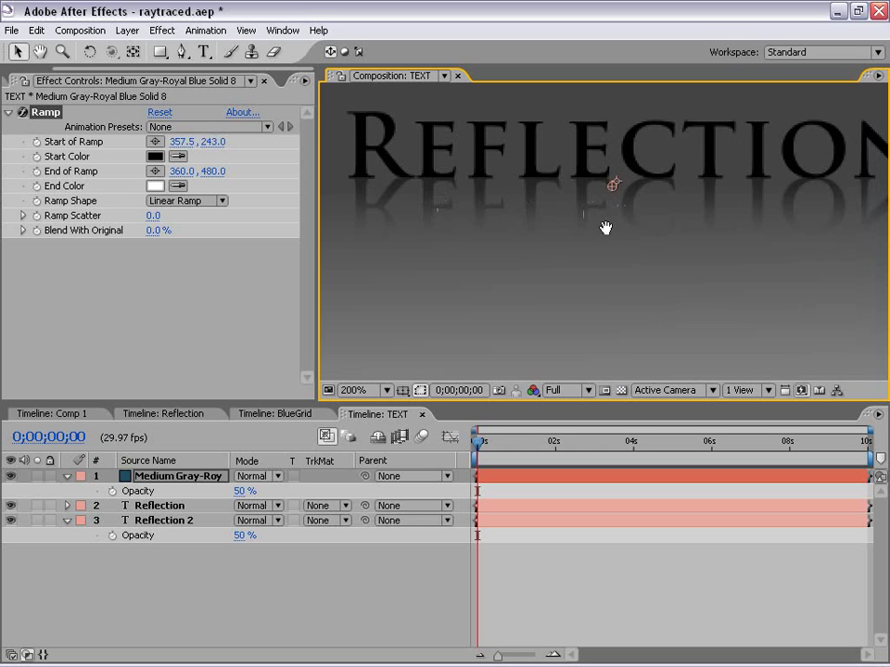
{"action": "left_click_drag", "start_coordinate": [613, 185], "coordinate": [617, 185]}
Move the end of the ramp up to just below the reflected text, at 360, 280.
{"action": "scroll", "coordinate": [607, 320], "scroll_direction": "down", "scroll_amount": 3}
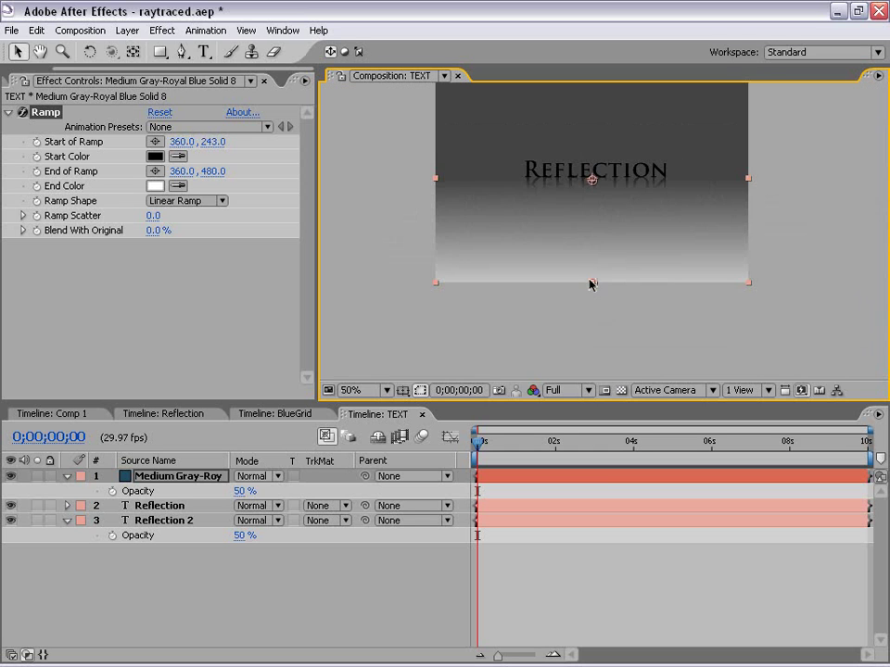
{"action": "left_click_drag", "start_coordinate": [593, 285], "coordinate": [576, 226]}
{"action": "scroll", "coordinate": [593, 234], "scroll_direction": "up", "scroll_amount": 1}
{"action": "scroll", "coordinate": [612, 239], "scroll_direction": "up", "scroll_amount": 1}
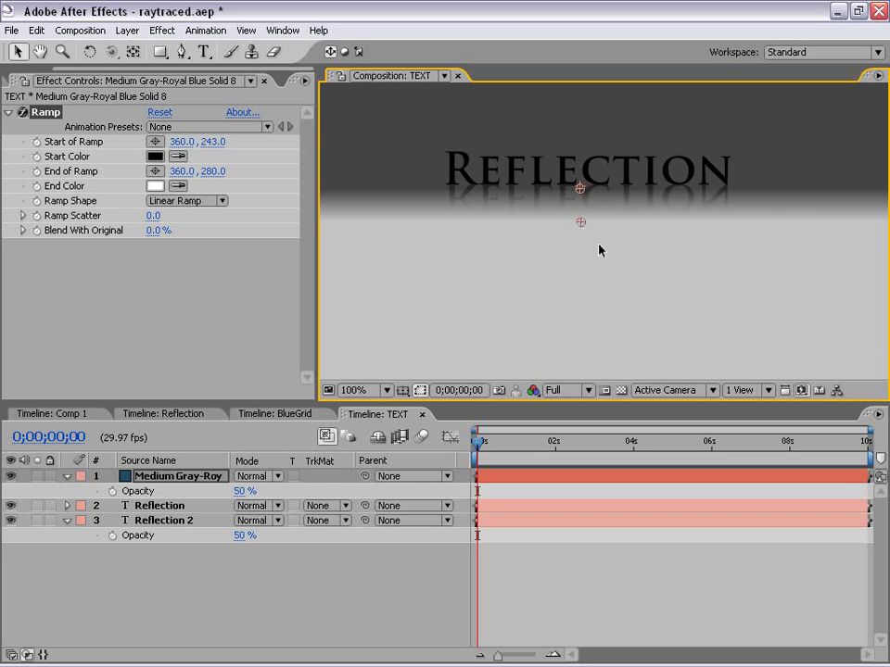
{"action": "left_click", "coordinate": [564, 600]}
{"action": "key", "text": "h"}
{"action": "scroll", "coordinate": [614, 224], "scroll_direction": "down", "scroll_amount": 2}
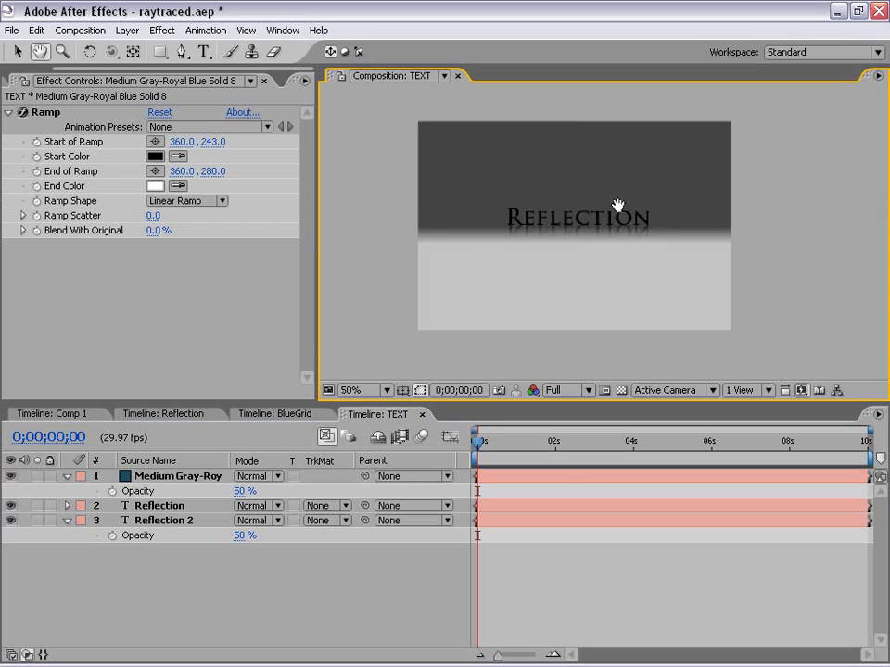
Set the ramp solid's opacity to 100%.
{"action": "left_click", "coordinate": [166, 478]}
{"action": "key", "text": "v"}
{"action": "left_click", "coordinate": [244, 490]}
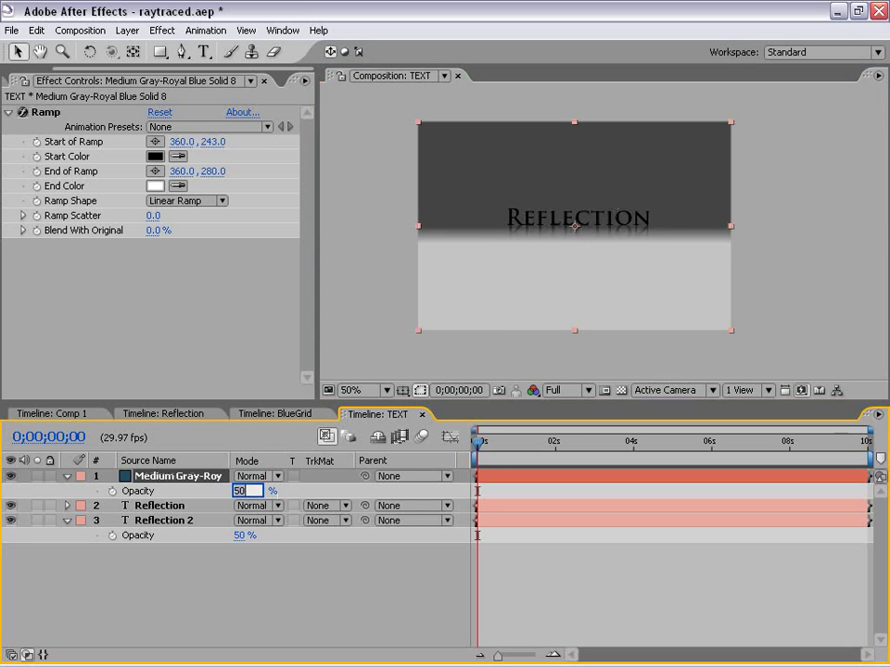
{"action": "type", "text": "100"}
{"action": "key", "text": "Return"}
{"action": "left_click", "coordinate": [553, 337]}
{"action": "key", "text": "h"}
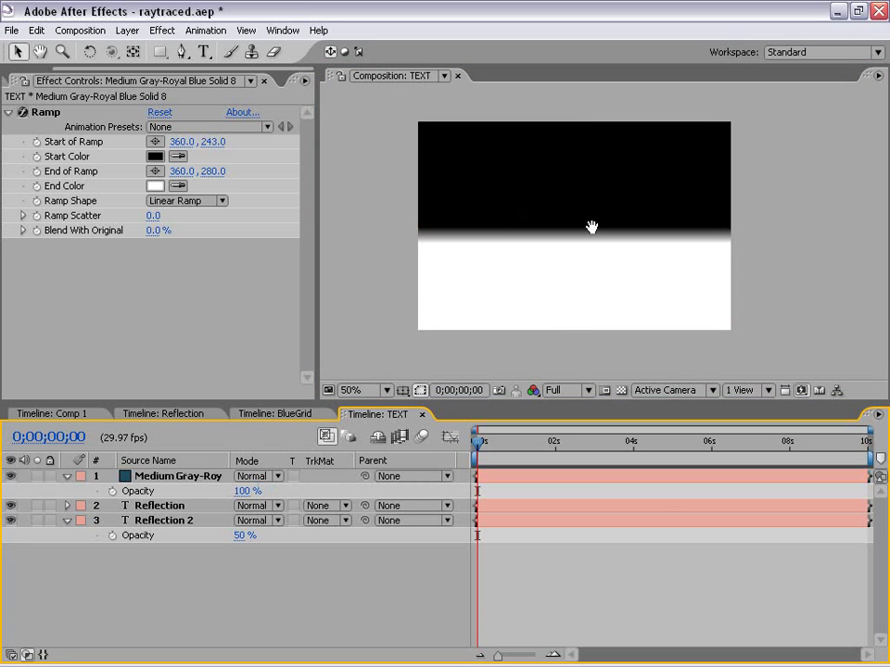
{"action": "scroll", "coordinate": [599, 241], "scroll_direction": "up", "scroll_amount": 2}
{"action": "scroll", "coordinate": [600, 242], "scroll_direction": "down", "scroll_amount": 2}
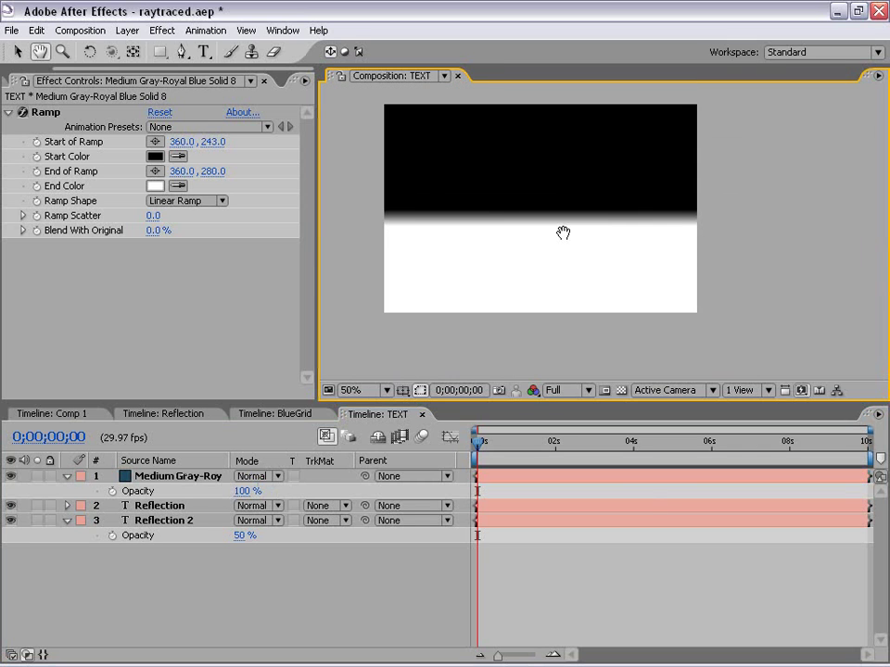
{"action": "left_click", "coordinate": [139, 478]}
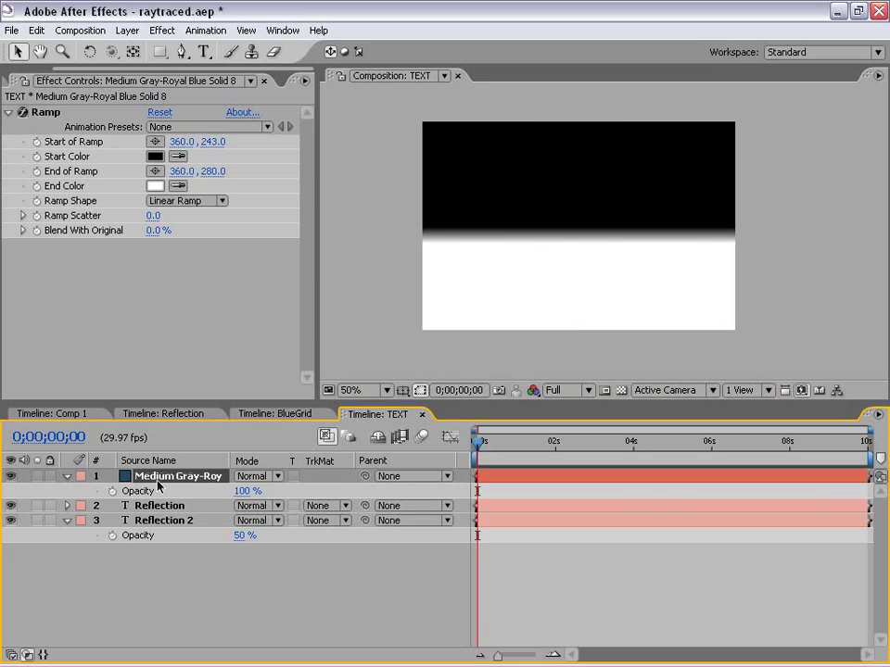
{"action": "key", "text": "v"}
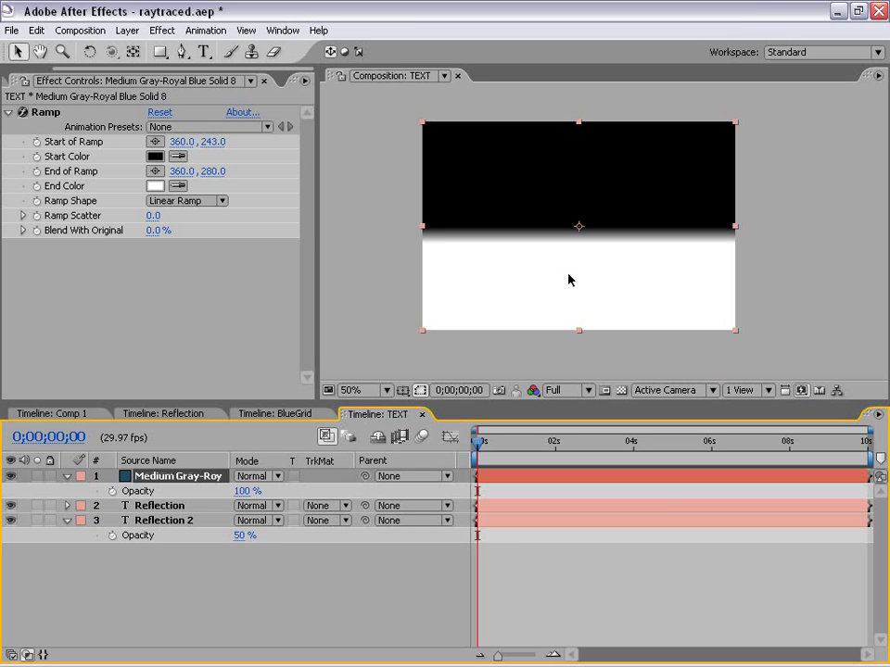
{"action": "left_click", "coordinate": [192, 595]}
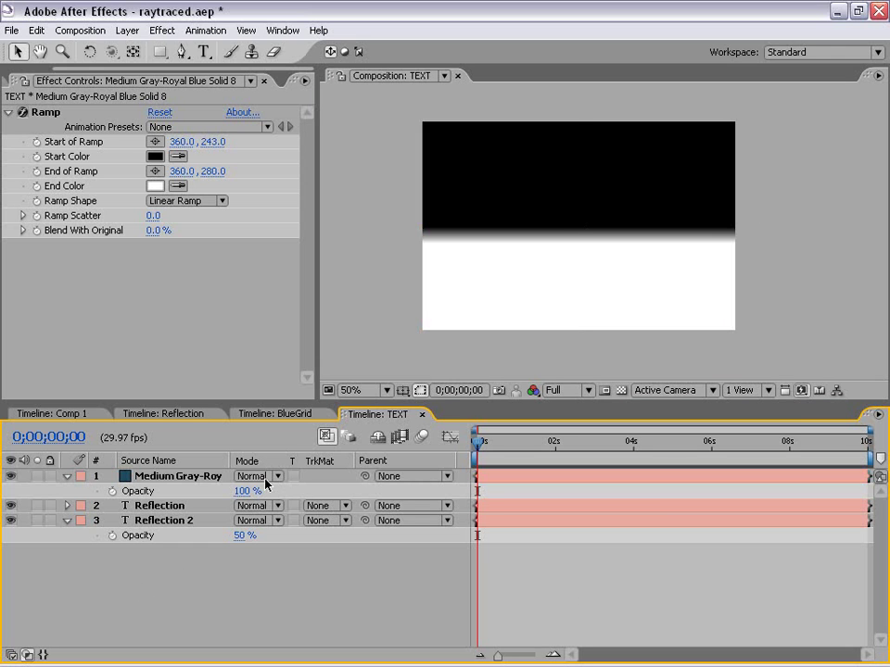
Pre-compose the ramp solid as "Gradient Blur", moving all attributes into the new composition.
{"action": "left_click", "coordinate": [151, 478]}
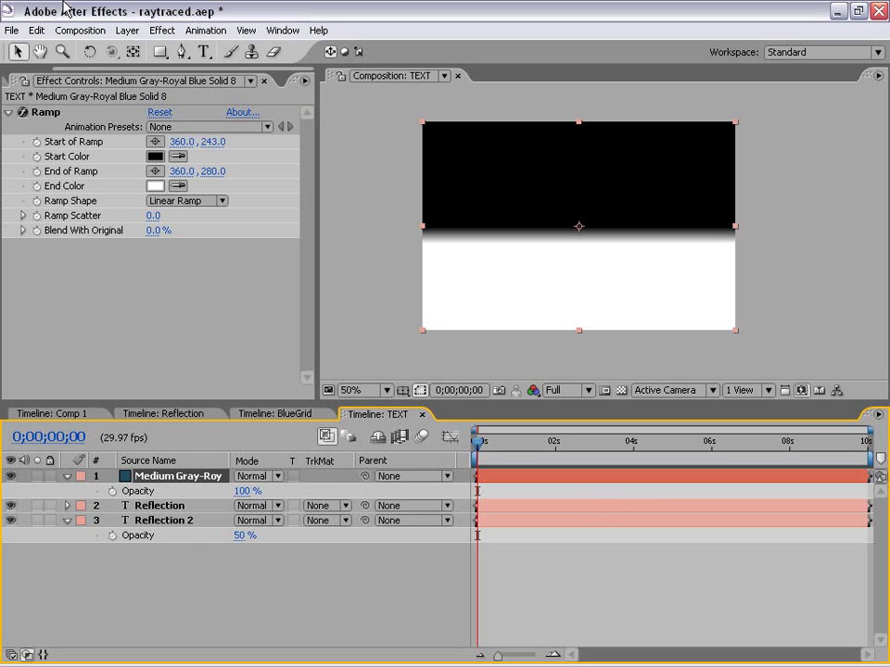
{"action": "left_click", "coordinate": [127, 30]}
{"action": "left_click", "coordinate": [150, 476]}
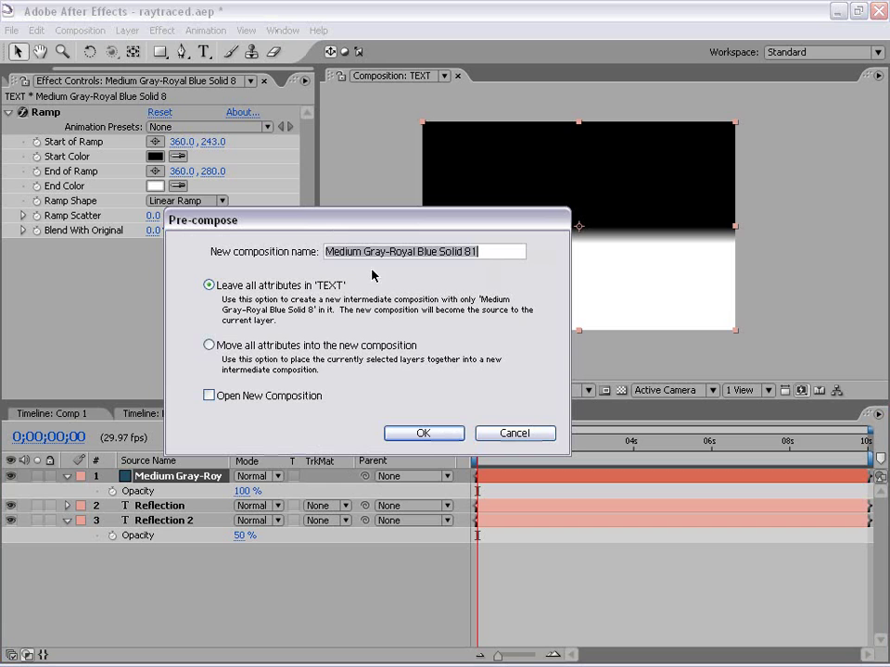
{"action": "left_click", "coordinate": [208, 345]}
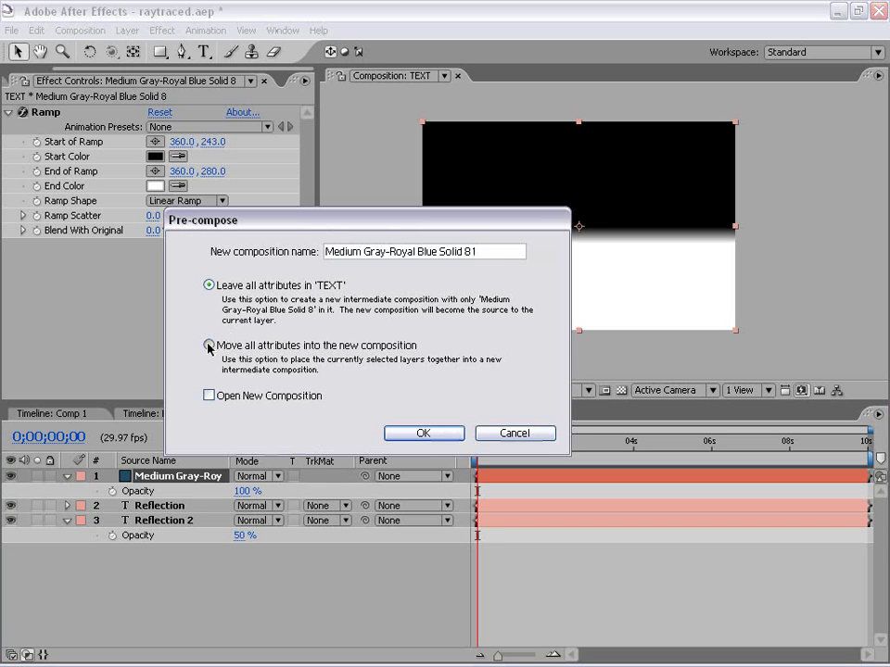
{"action": "left_click_drag", "start_coordinate": [505, 252], "coordinate": [183, 235]}
{"action": "type", "text": "Gradient"}
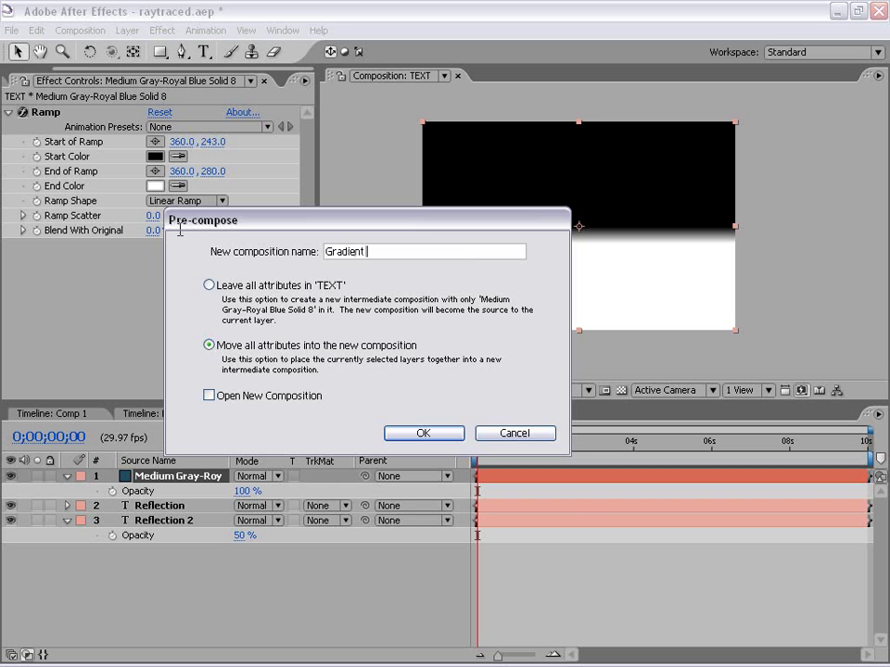
{"action": "type", "text": " Blur"}
{"action": "key", "text": "Return"}
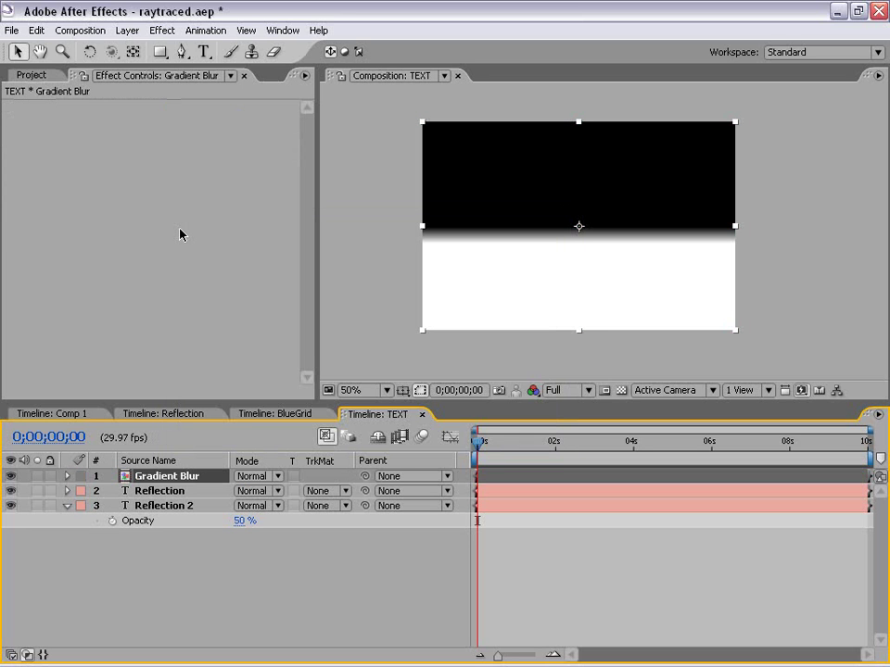
Hide the Gradient Blur layer so the text and its reflection can be seen.
{"action": "left_click", "coordinate": [11, 477]}
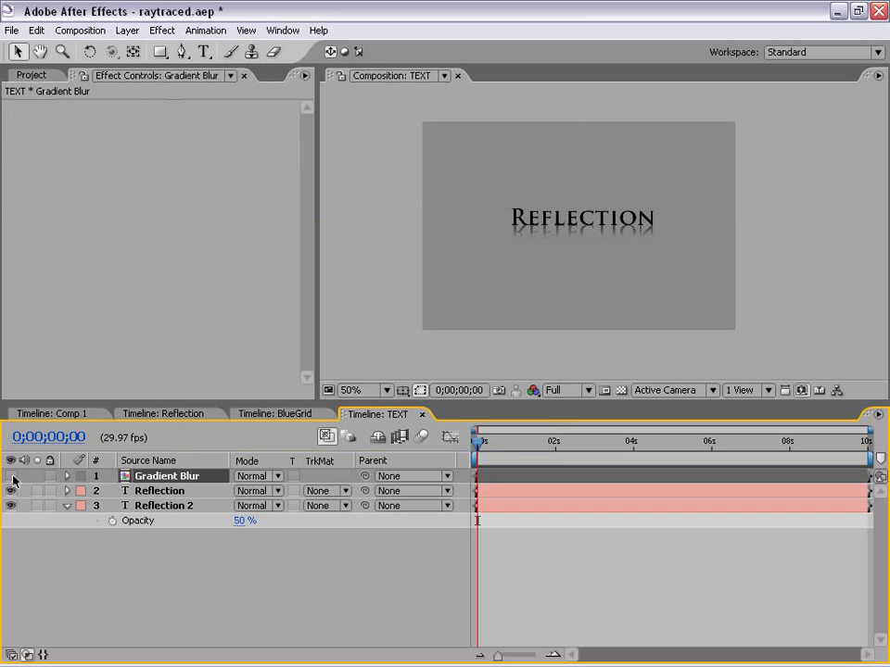
{"action": "left_click", "coordinate": [196, 537]}
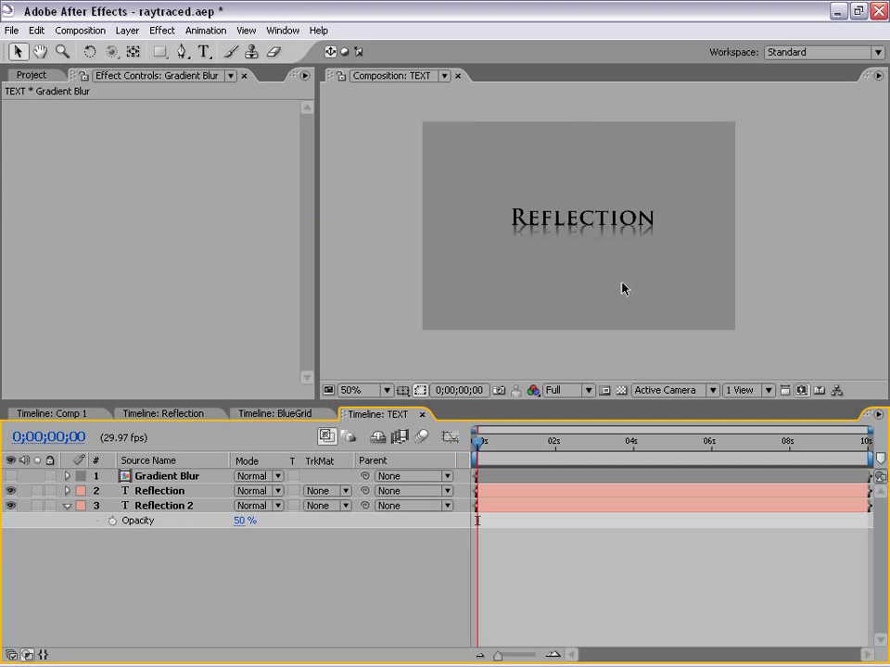
{"action": "scroll", "coordinate": [557, 291], "scroll_direction": "up", "scroll_amount": 2}
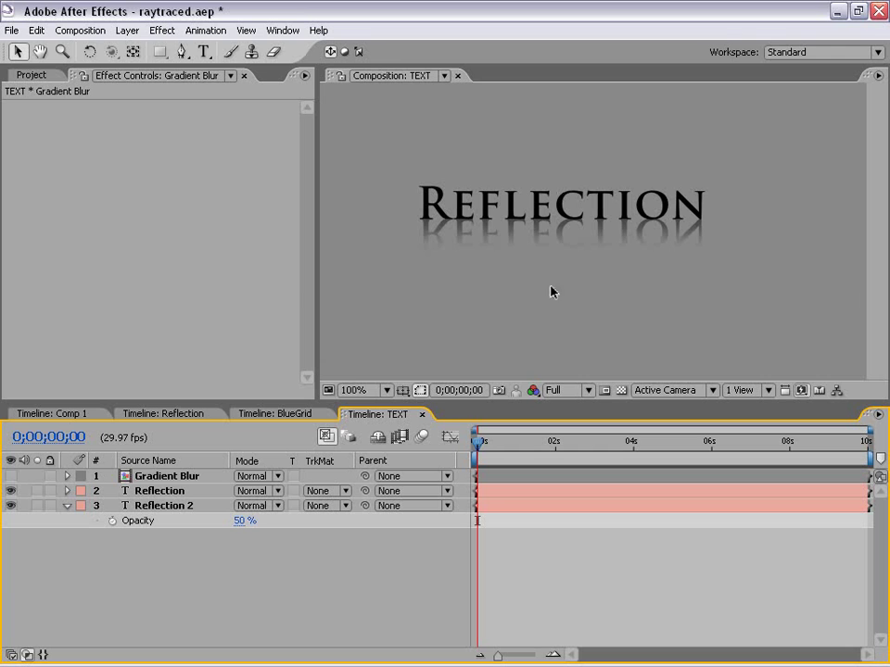
Apply Compound Blur to the Reflection 2 layer and use Gradient Blur as its blur layer.
{"action": "left_click", "coordinate": [160, 508]}
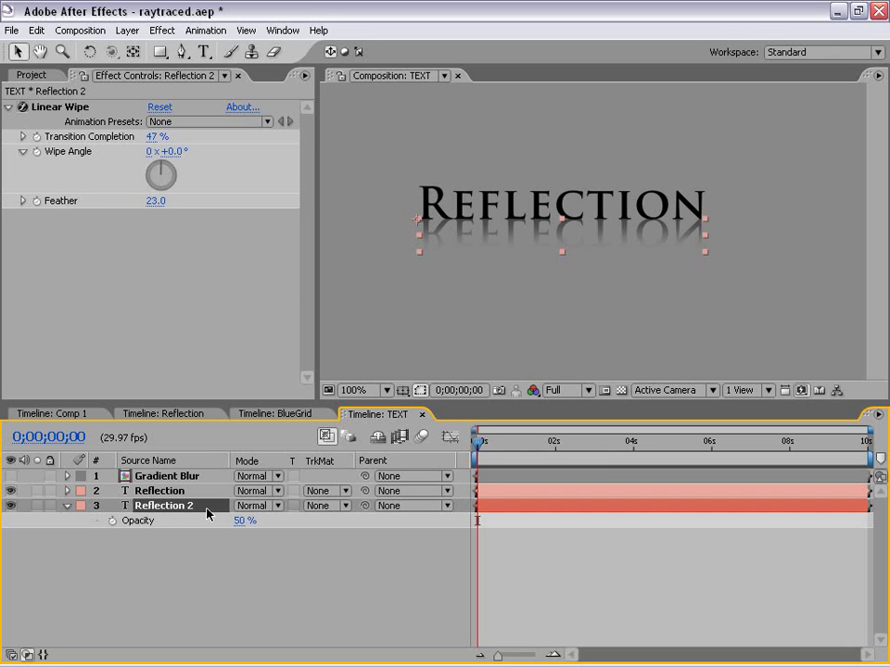
{"action": "left_click", "coordinate": [161, 30]}
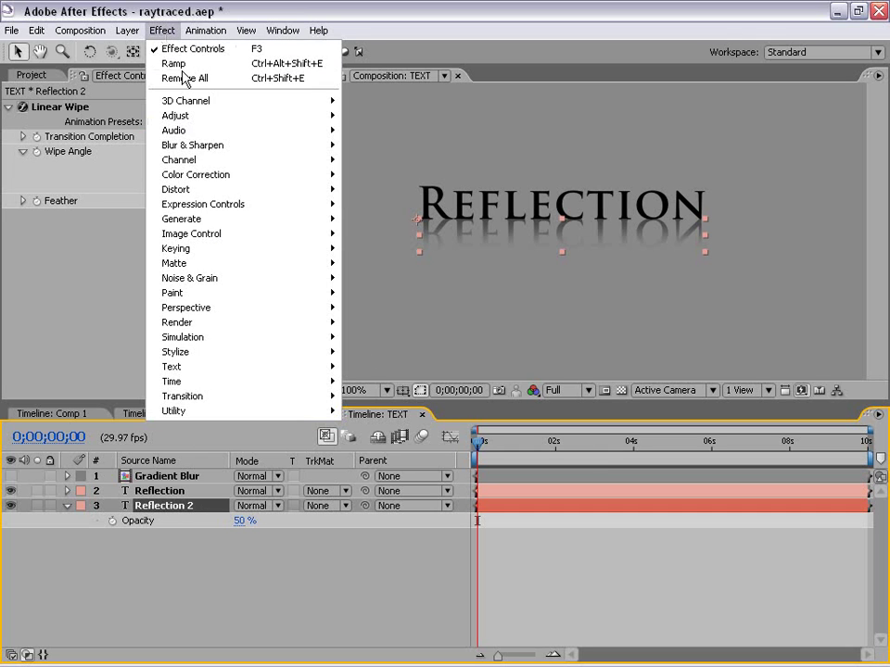
{"action": "mouse_move", "coordinate": [200, 145]}
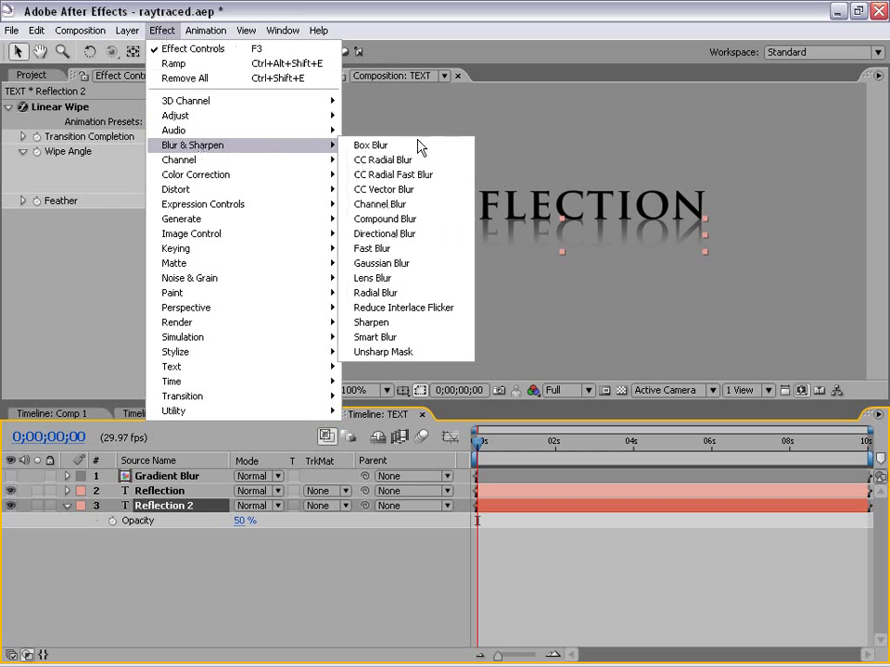
{"action": "left_click", "coordinate": [390, 220]}
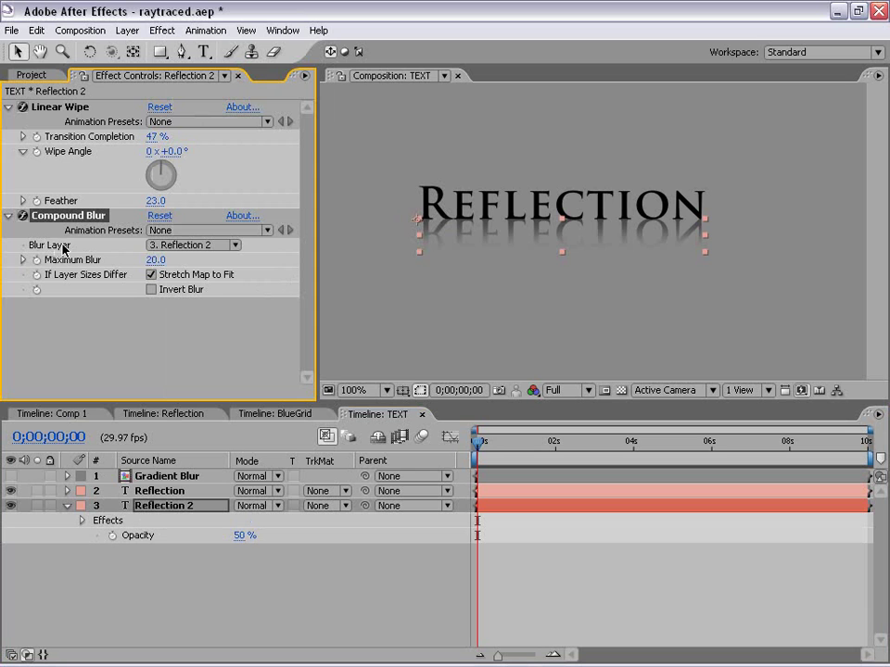
{"action": "left_click", "coordinate": [181, 245]}
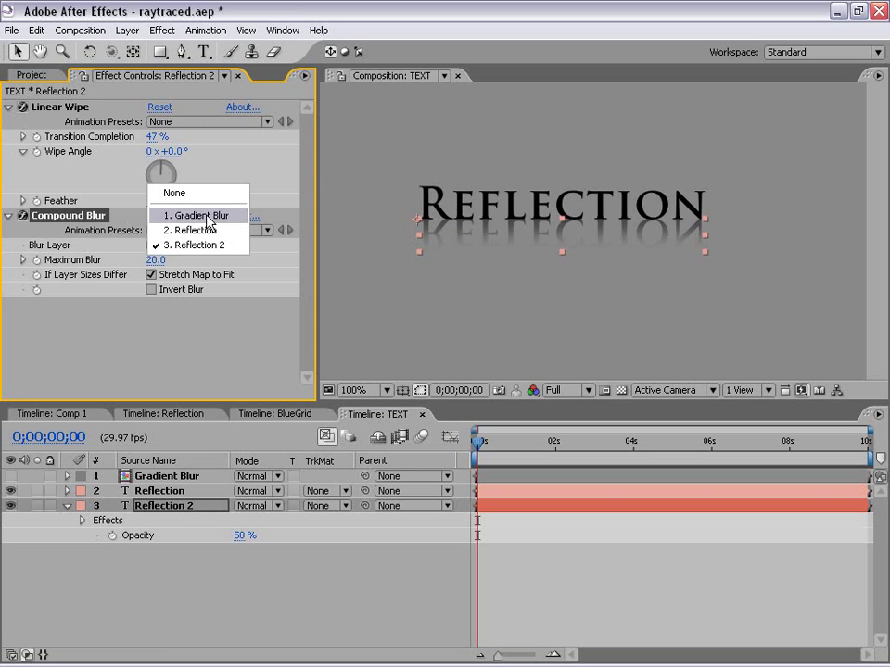
{"action": "left_click", "coordinate": [206, 217]}
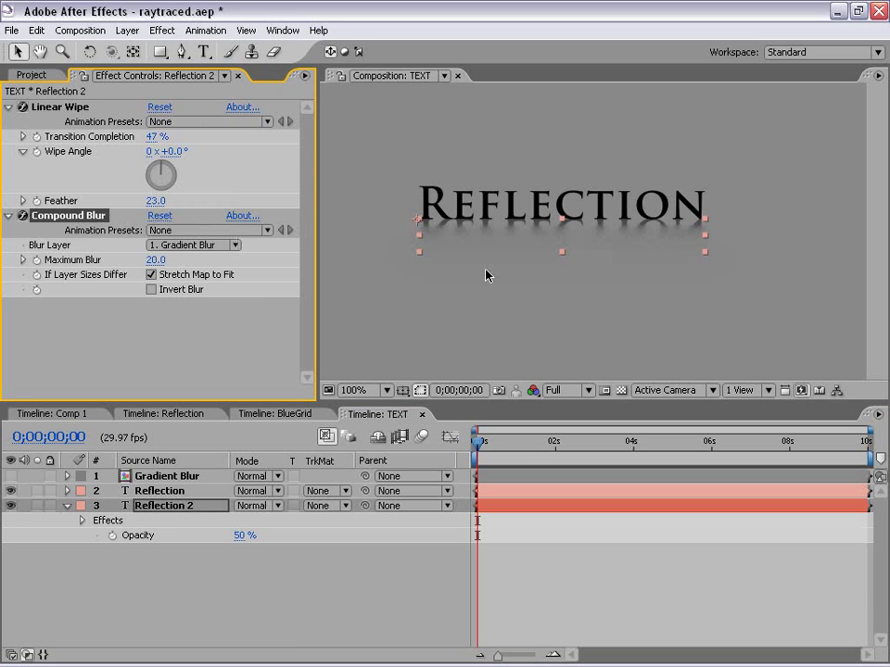
Examine the blurred reflection up close and compare it with the gradient by temporarily showing the Gradient Blur layer.
{"action": "key", "text": "period"}
{"action": "left_click_drag", "start_coordinate": [487, 294], "coordinate": [560, 264]}
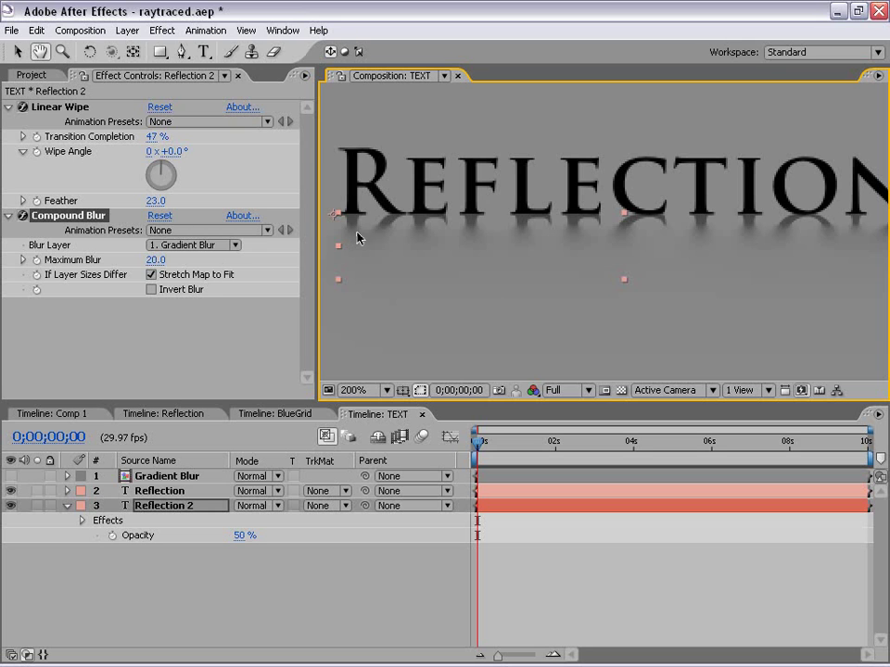
{"action": "left_click", "coordinate": [10, 475]}
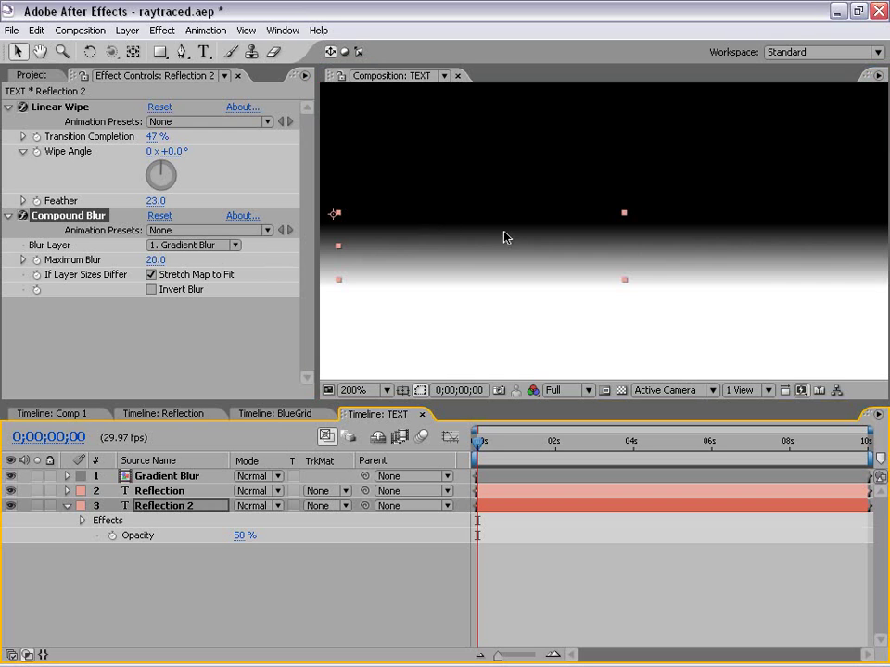
{"action": "left_click", "coordinate": [10, 477]}
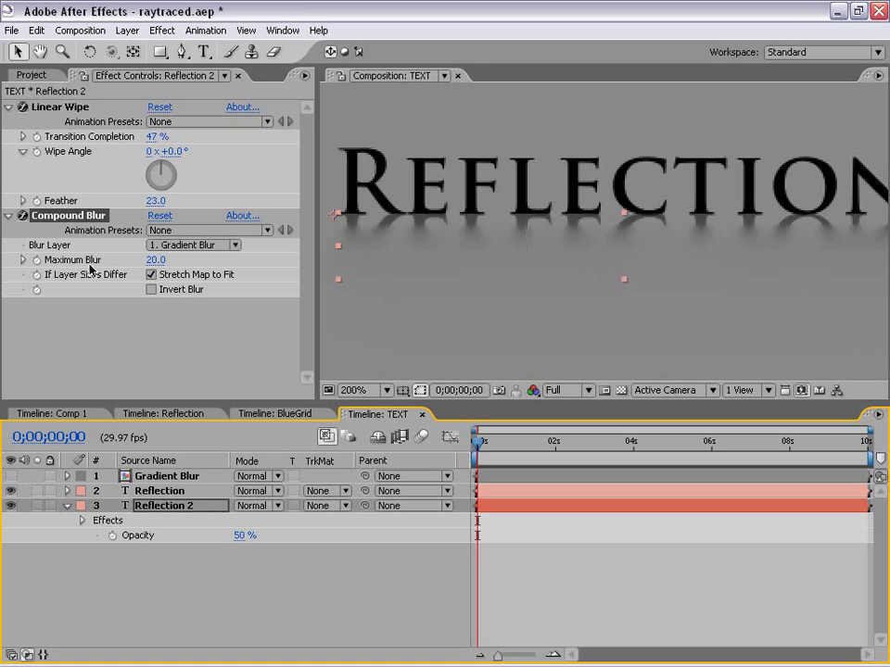
Set the Compound Blur's maximum blur on Reflection 2 to 5.
{"action": "left_click", "coordinate": [153, 262]}
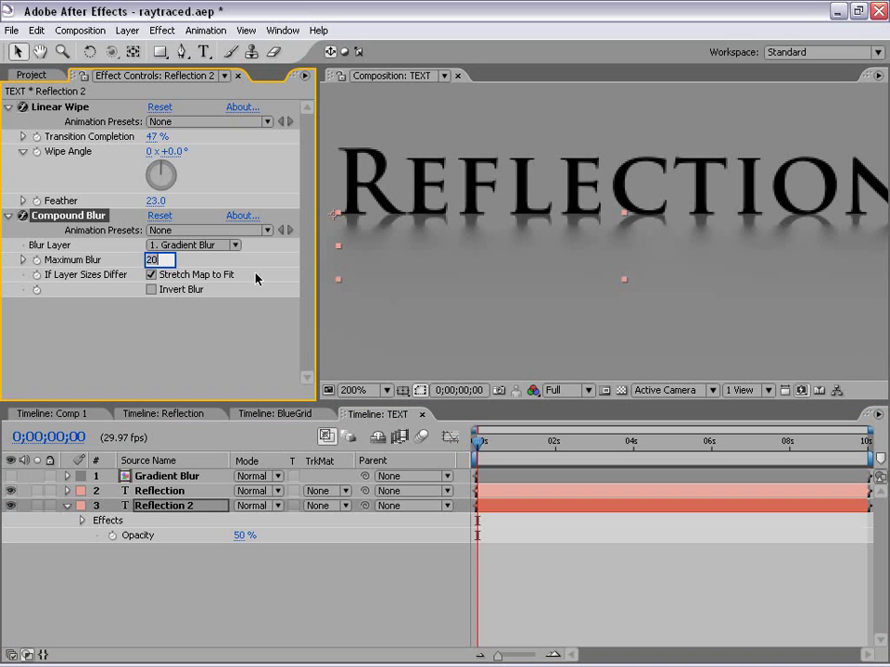
{"action": "type", "text": "5"}
{"action": "key", "text": "Return"}
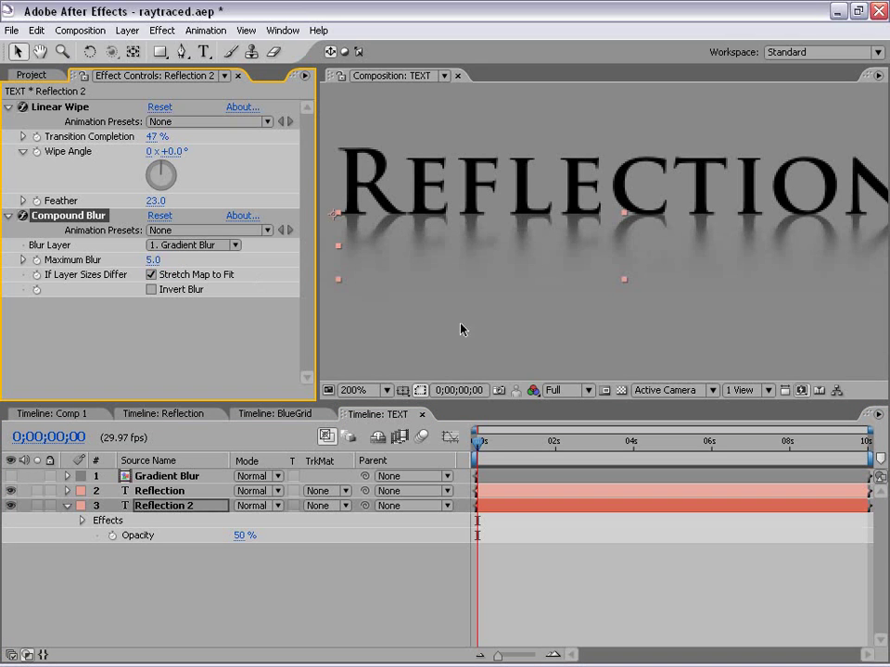
{"action": "scroll", "coordinate": [613, 289], "scroll_direction": "down", "scroll_amount": 1}
{"action": "key", "text": "h"}
{"action": "left_click_drag", "start_coordinate": [614, 289], "coordinate": [630, 256]}
{"action": "left_click", "coordinate": [634, 609]}
{"action": "key", "text": "v"}
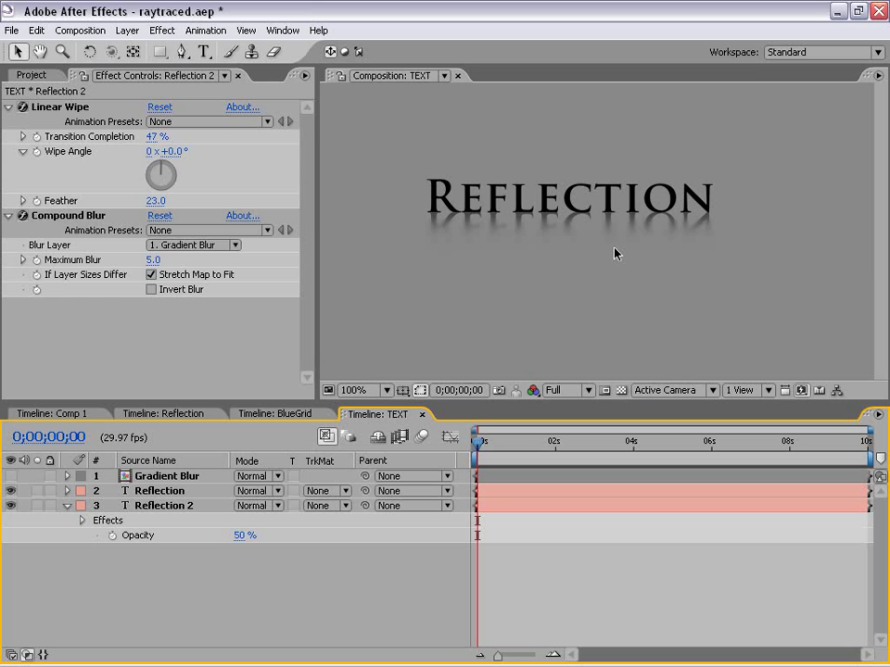
Return to Comp 1 and examine how the blurred text reflection looks on the gridded floor.
{"action": "left_click", "coordinate": [53, 413]}
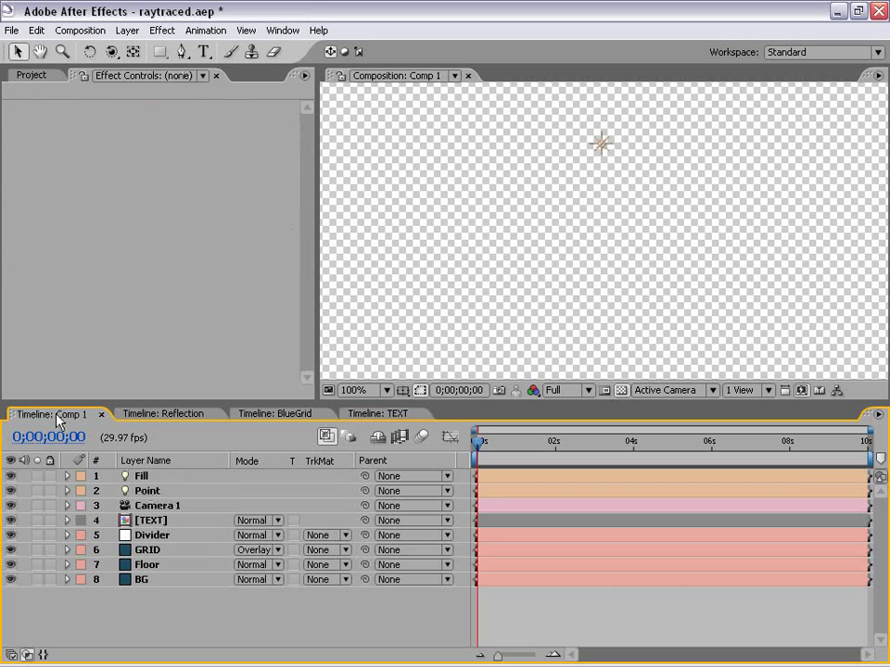
{"action": "key", "text": "grave"}
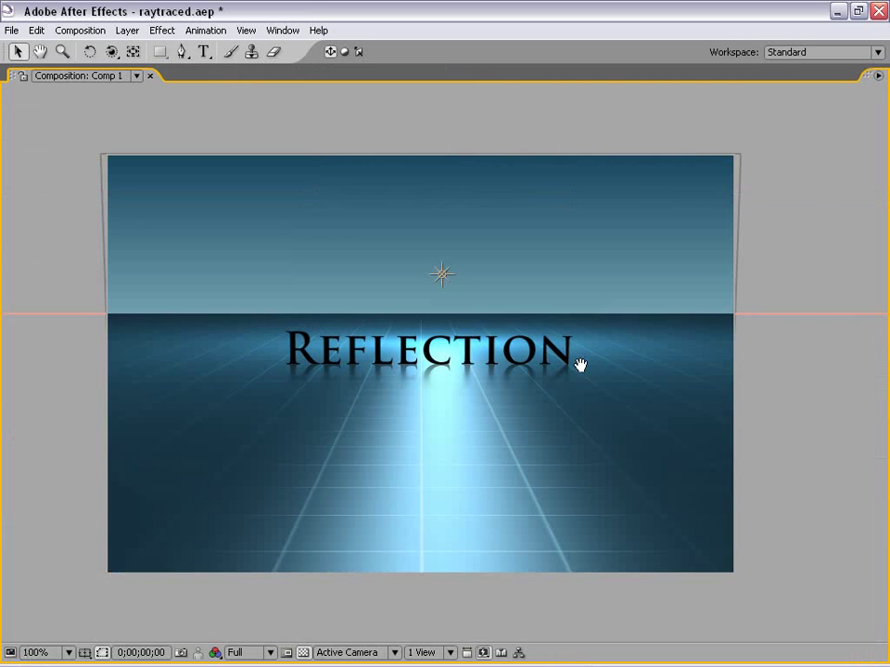
{"action": "key", "text": "grave"}
{"action": "scroll", "coordinate": [569, 281], "scroll_direction": "down", "scroll_amount": 1}
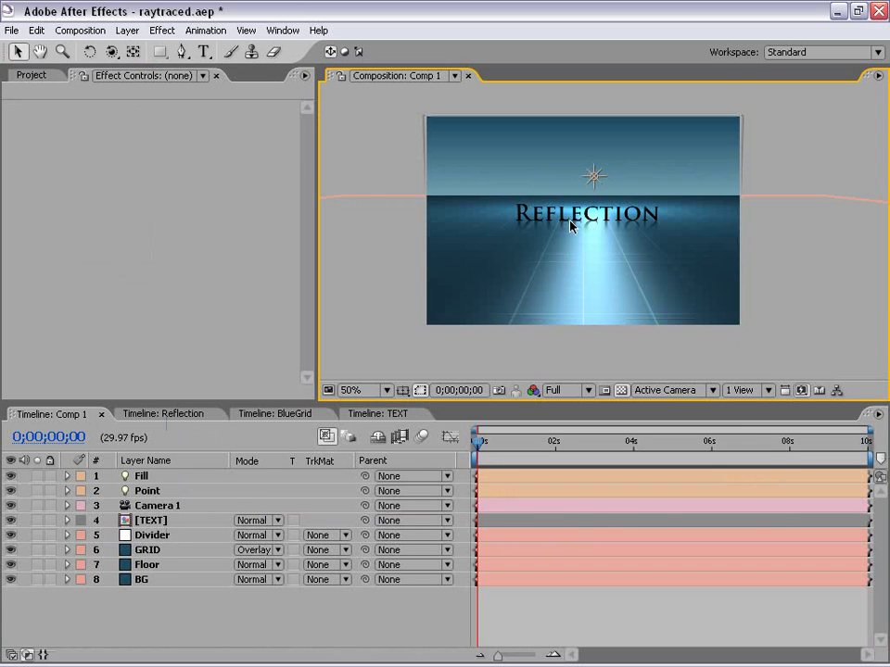
{"action": "left_click_drag", "start_coordinate": [622, 249], "coordinate": [616, 268]}
{"action": "scroll", "coordinate": [615, 269], "scroll_direction": "up", "scroll_amount": 1}
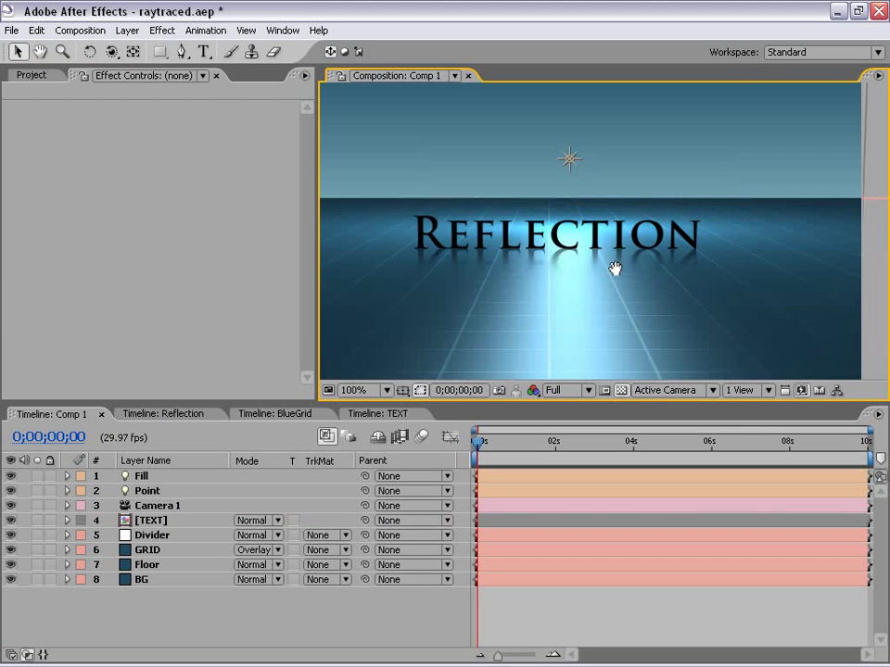
{"action": "scroll", "coordinate": [538, 280], "scroll_direction": "down", "scroll_amount": 1}
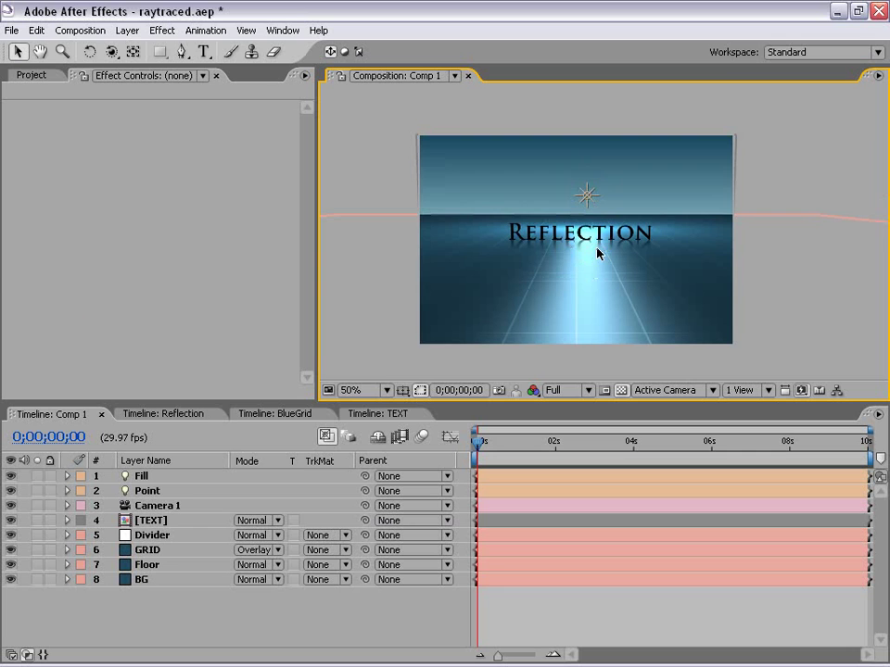
Keyframe Camera 1's position at 0 seconds and orbit the camera around the text to about 18.5, 123.9, -1050.9.
{"action": "left_click", "coordinate": [154, 507]}
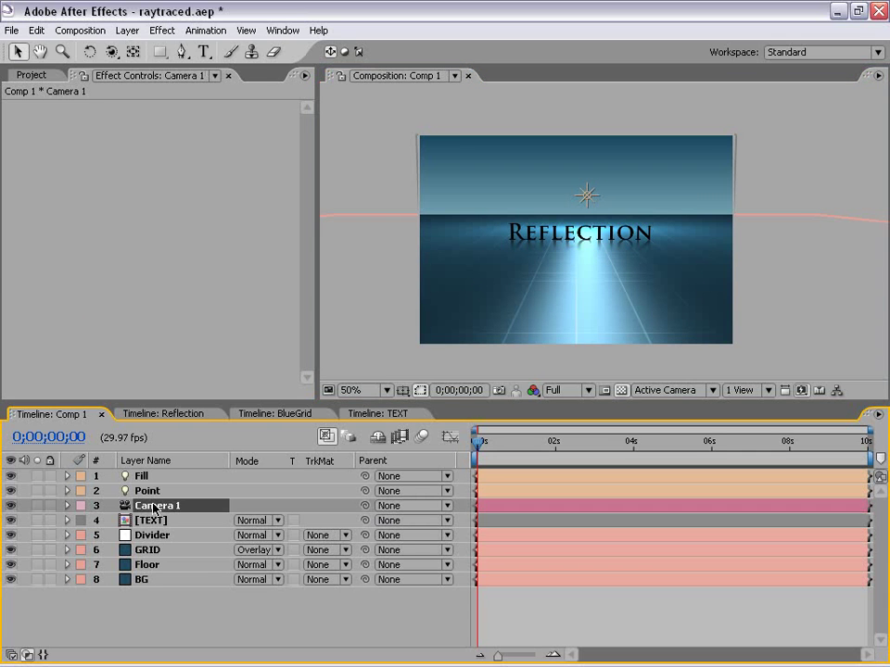
{"action": "key", "text": "p"}
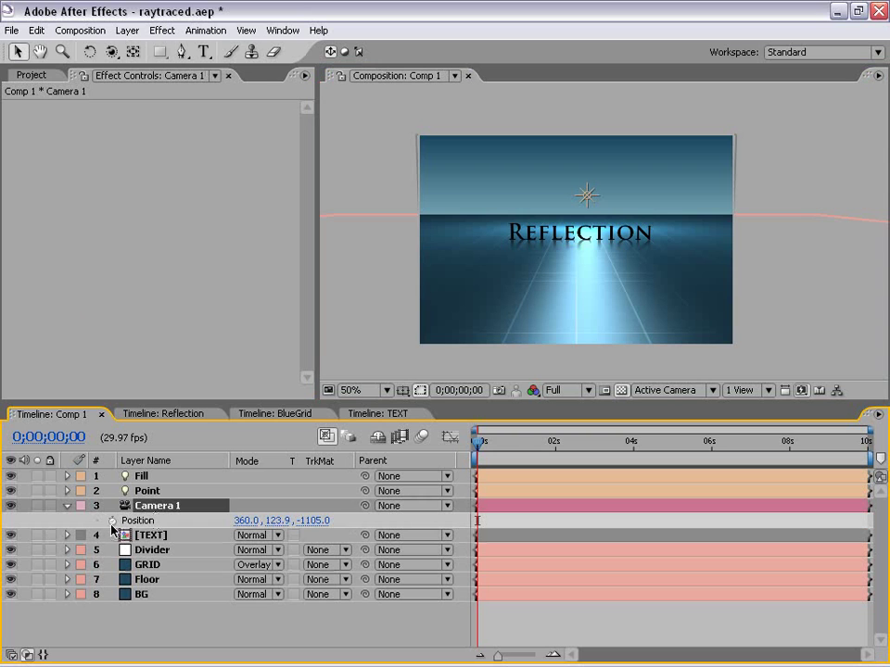
{"action": "left_click", "coordinate": [112, 522]}
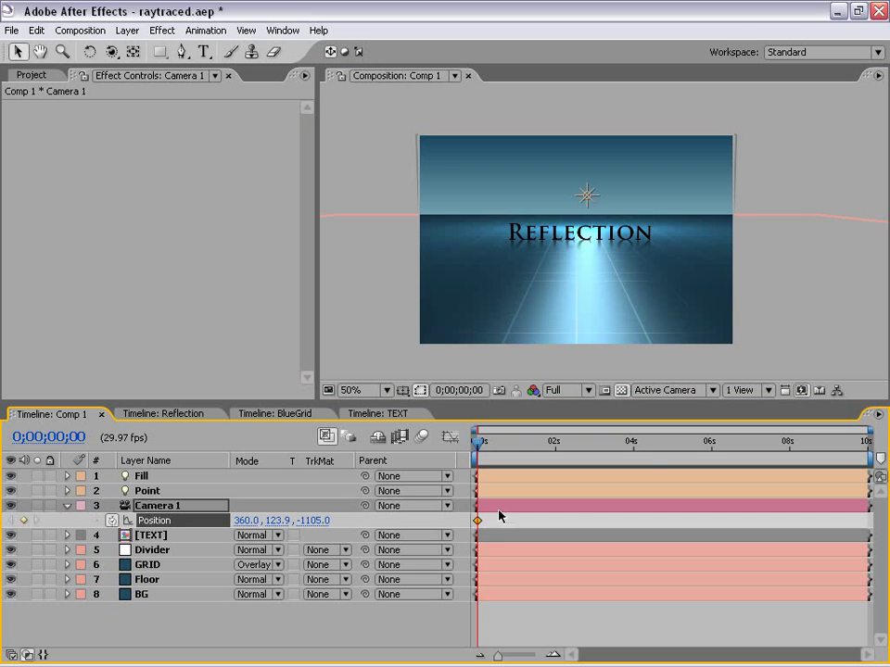
{"action": "left_click", "coordinate": [111, 53]}
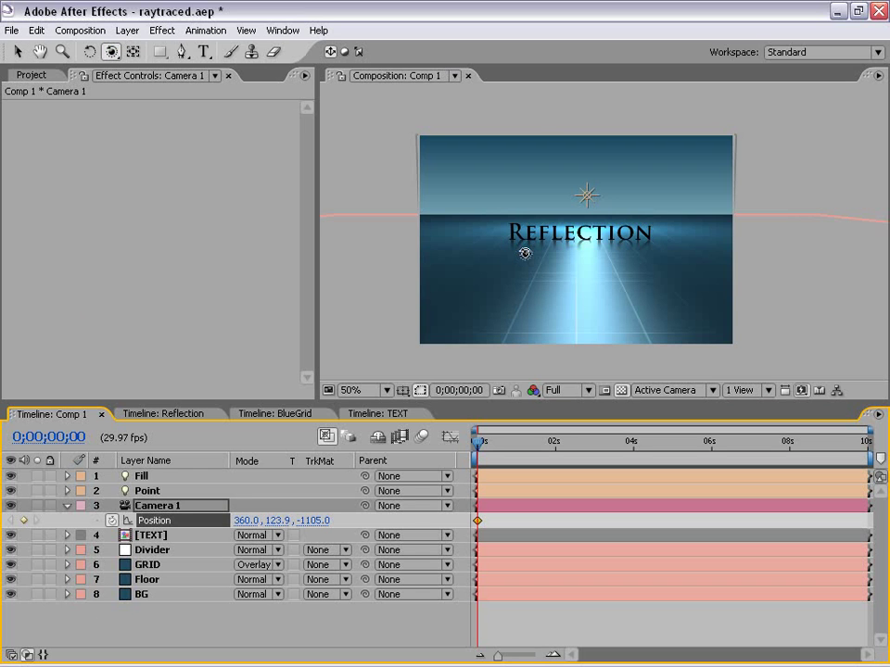
{"action": "left_click_drag", "start_coordinate": [529, 251], "coordinate": [568, 243]}
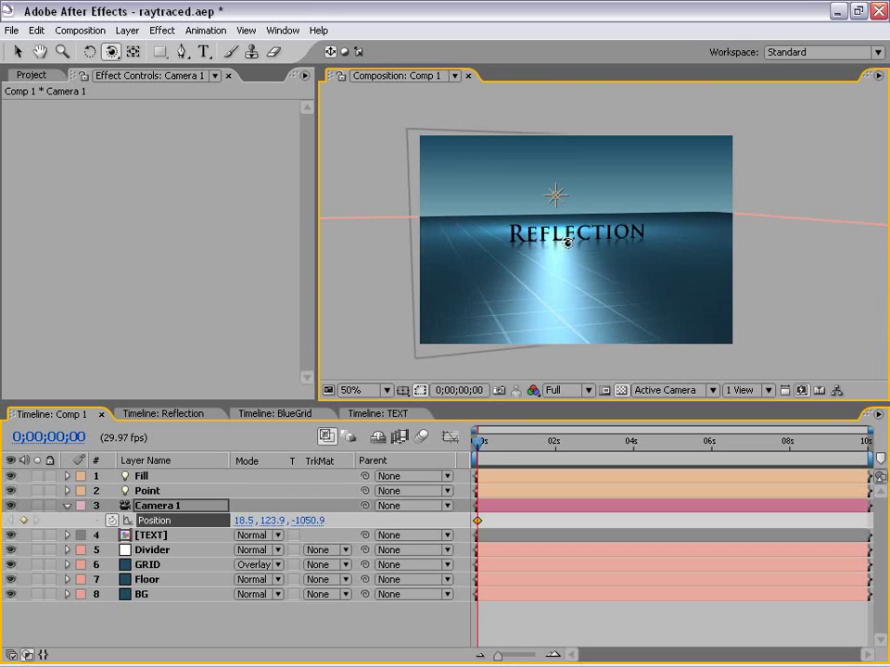
At 4 seconds, orbit Camera 1 to the opposite side of the text, at about 663.3, 85.4, -1057.7.
{"action": "left_click_drag", "start_coordinate": [478, 443], "coordinate": [634, 461]}
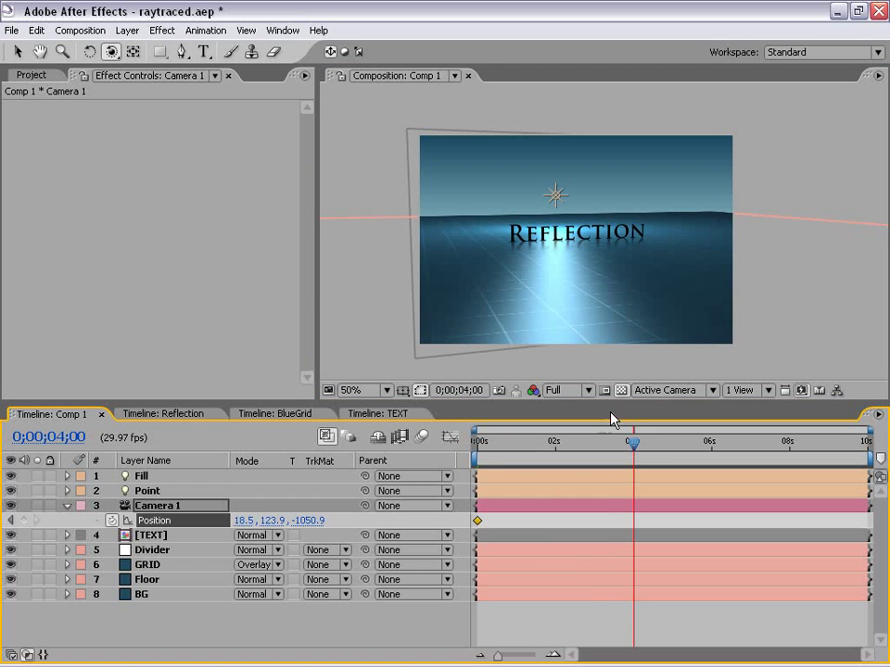
{"action": "left_click_drag", "start_coordinate": [649, 258], "coordinate": [595, 264]}
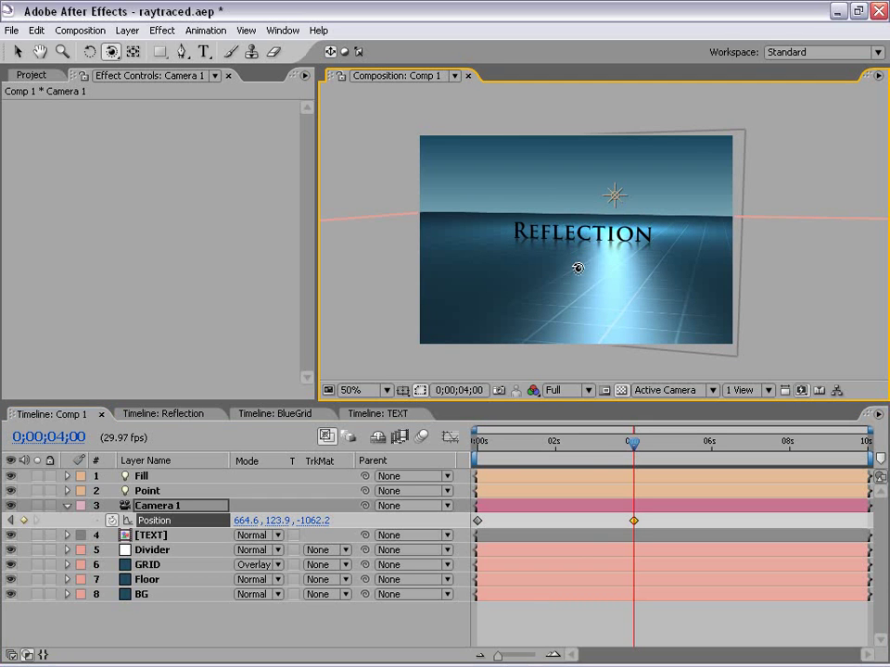
{"action": "left_click_drag", "start_coordinate": [578, 268], "coordinate": [578, 272]}
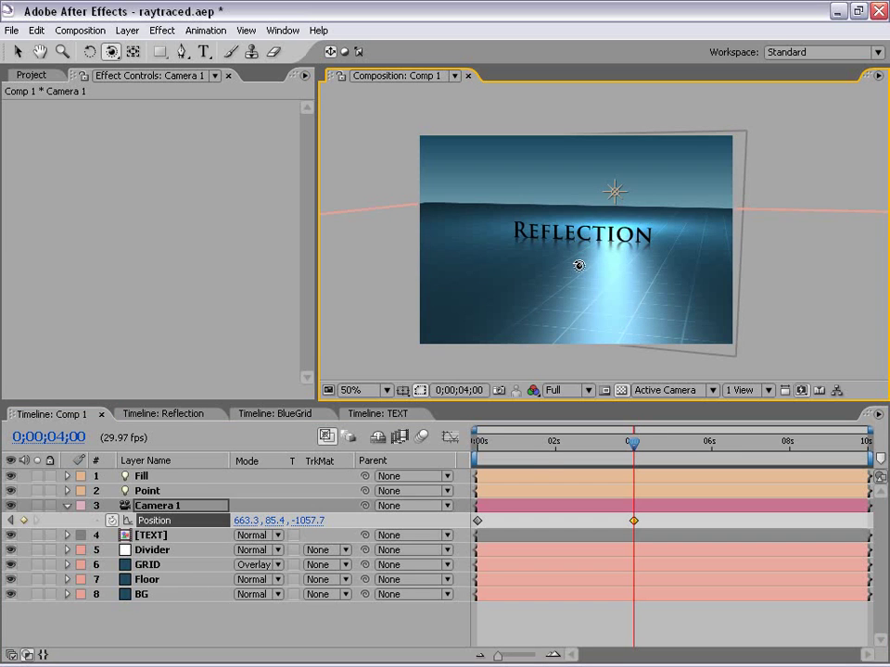
Review the camera move from 0 seconds and apply Easy Ease to both of Camera 1's position keyframes.
{"action": "left_click", "coordinate": [475, 444]}
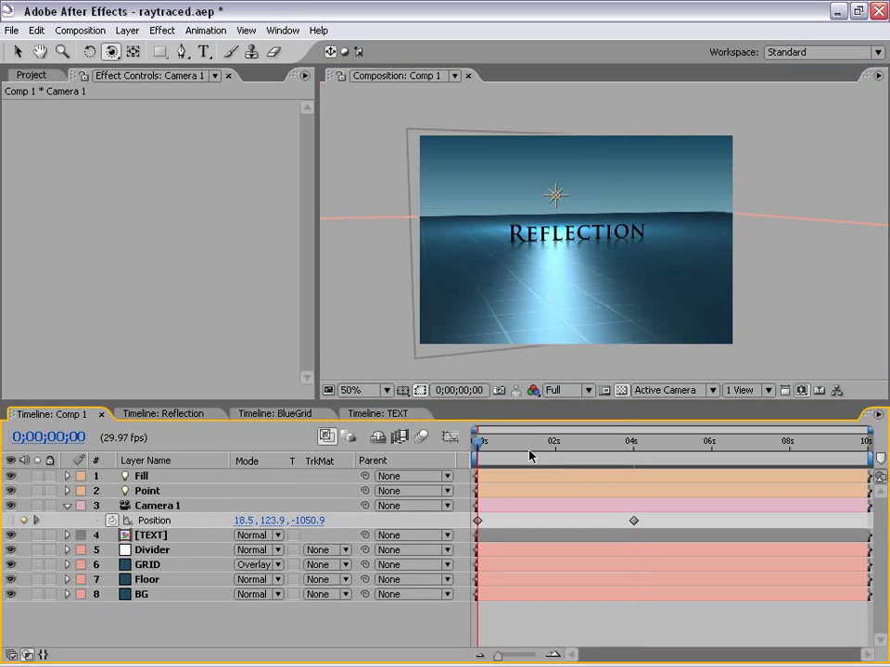
{"action": "left_click", "coordinate": [492, 451]}
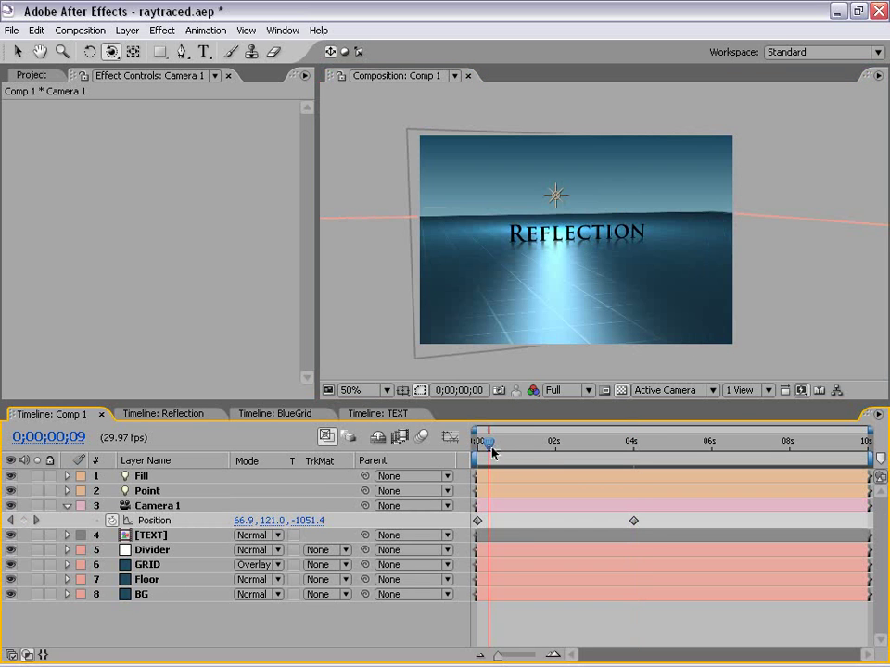
{"action": "left_click_drag", "start_coordinate": [493, 451], "coordinate": [566, 454]}
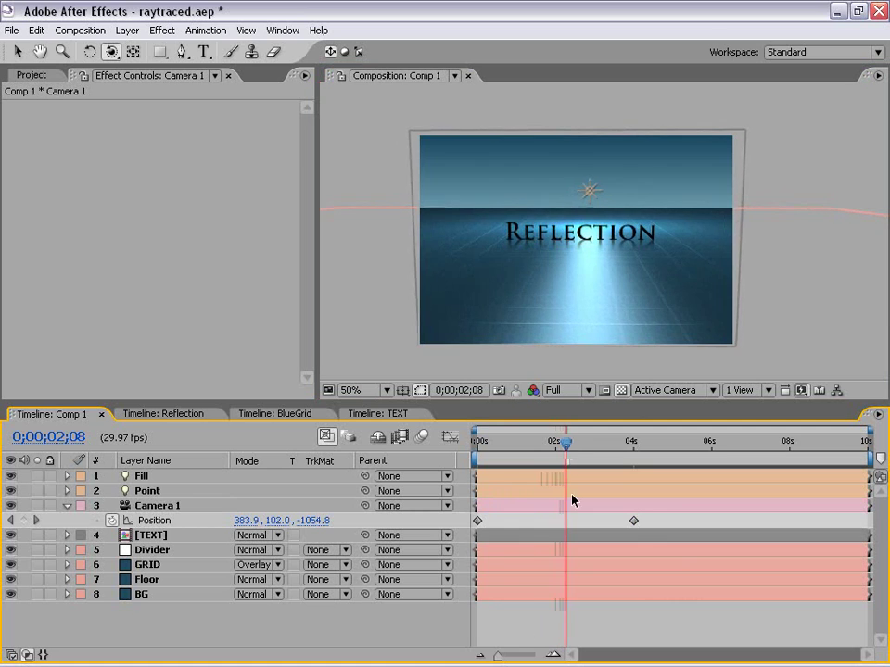
{"action": "left_click", "coordinate": [185, 521]}
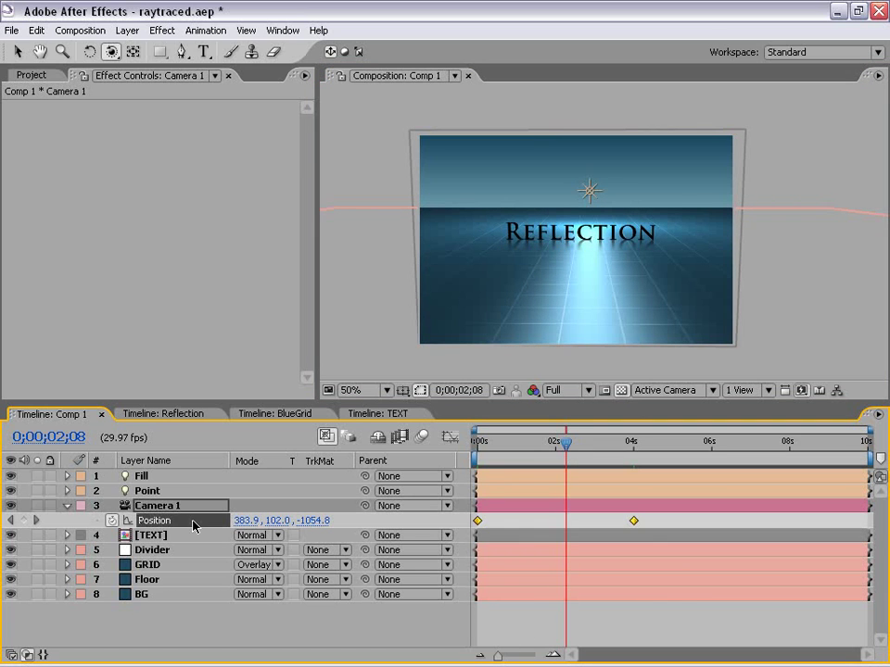
{"action": "key", "text": "F9"}
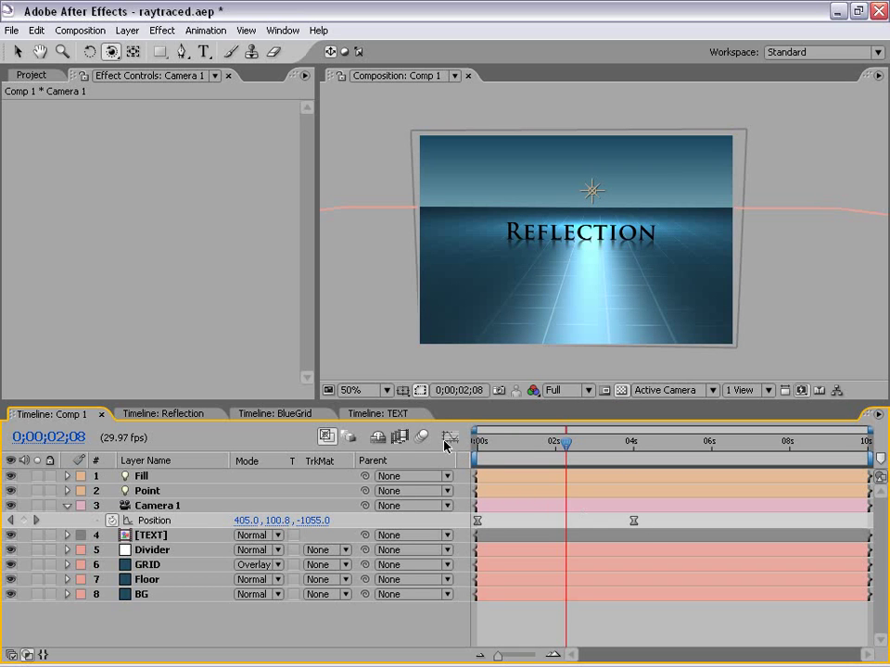
Inspect the speed curve of Camera 1's eased position in the Graph Editor, then return to the layer bars.
{"action": "left_click", "coordinate": [154, 521]}
{"action": "left_click", "coordinate": [450, 436]}
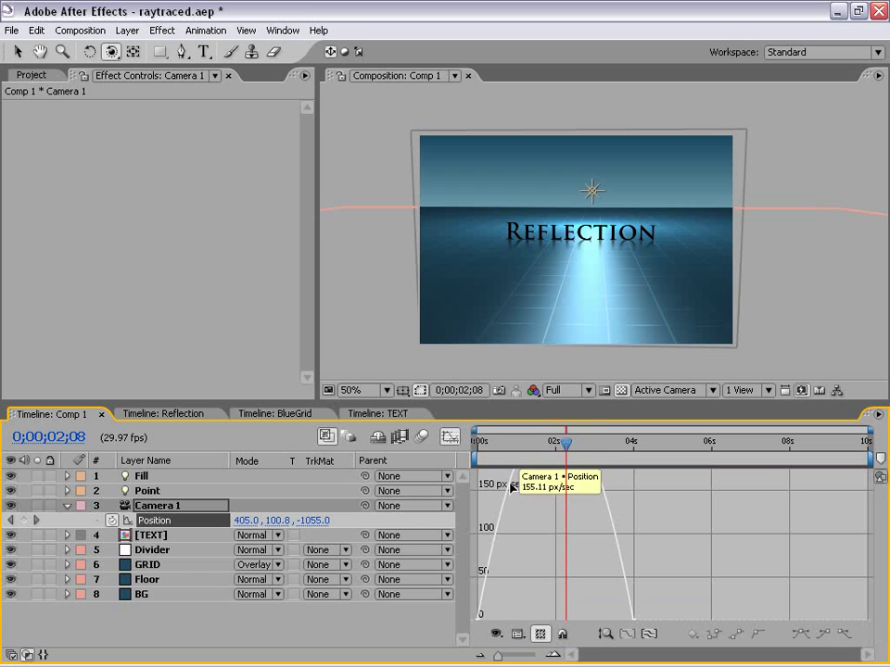
{"action": "left_click_drag", "start_coordinate": [482, 443], "coordinate": [501, 443]}
{"action": "left_click", "coordinate": [451, 437]}
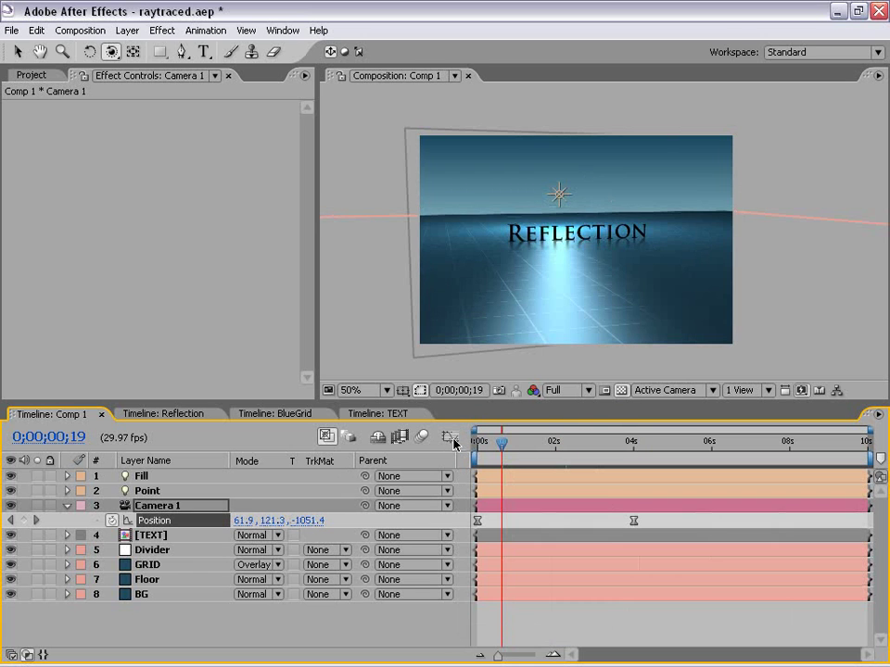
End Comp 1's work area at 0;00;04;15 and preview the eased camera move from the start.
{"action": "left_click_drag", "start_coordinate": [502, 443], "coordinate": [466, 474]}
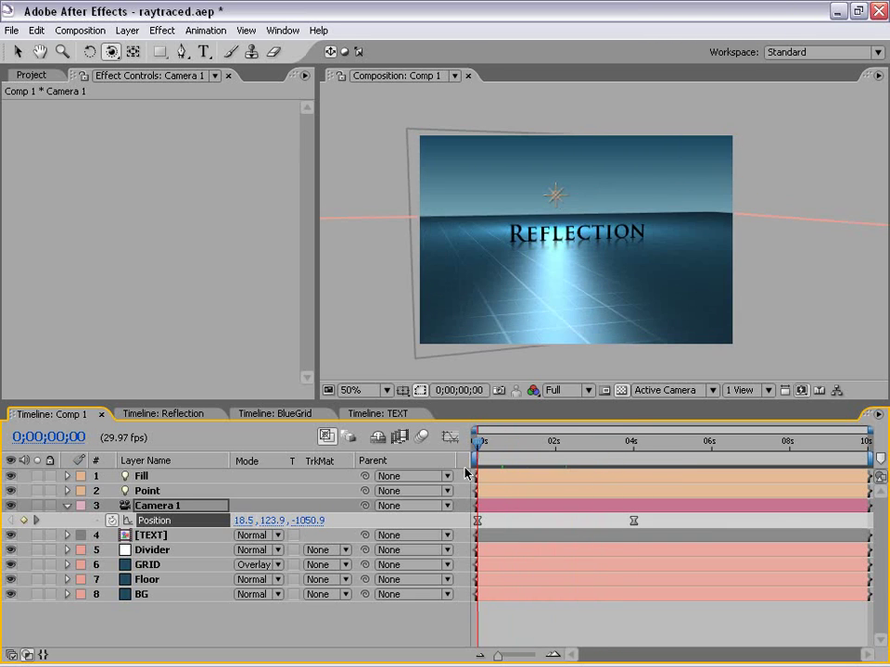
{"action": "left_click", "coordinate": [651, 444]}
{"action": "key", "text": "KP_0"}
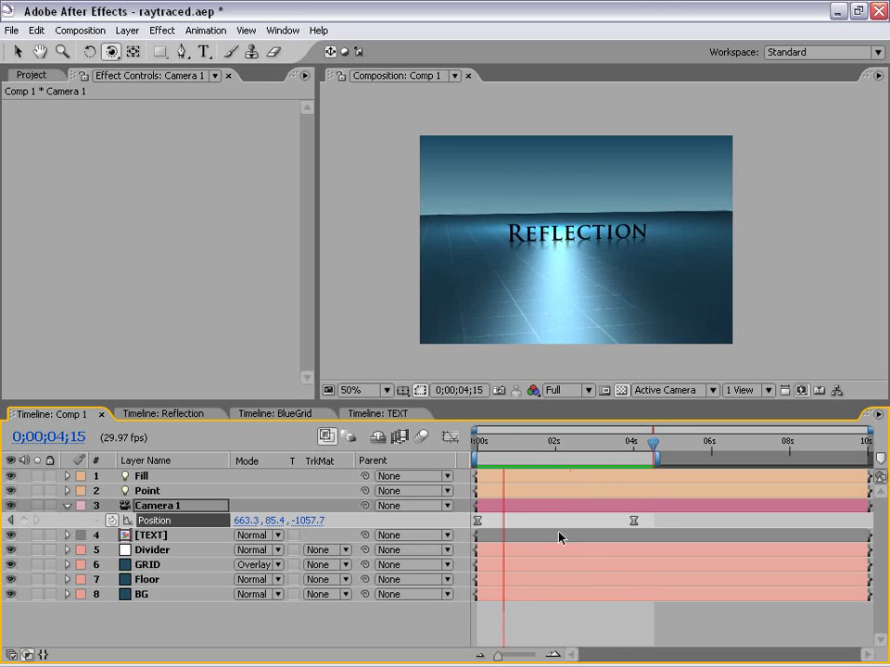
Examine the text and its blurred reflection at 0;00;04;15 in the maximized composition view, then restore the layout.
{"action": "left_click", "coordinate": [653, 191]}
{"action": "key", "text": "grave"}
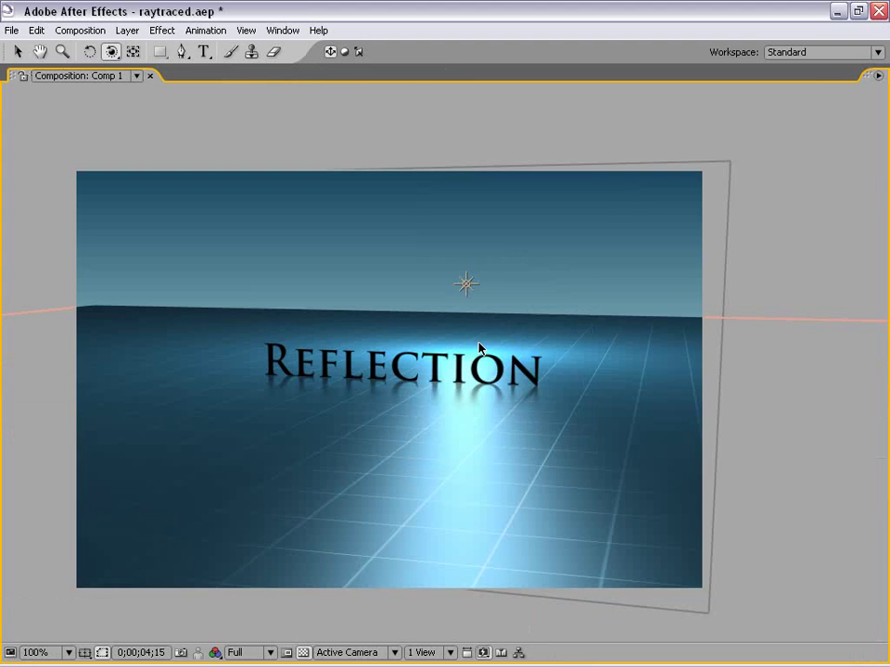
{"action": "key", "text": "v"}
{"action": "key", "text": "grave"}
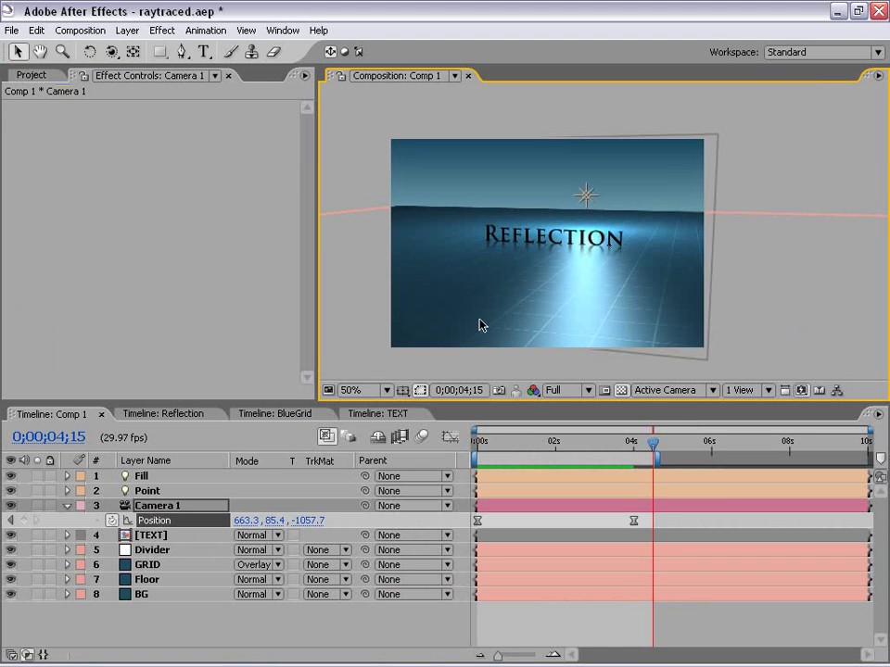
In the TEXT composition, return to 0 seconds and parent the Reflection 2 layer to the Reflection layer.
{"action": "left_click", "coordinate": [366, 415]}
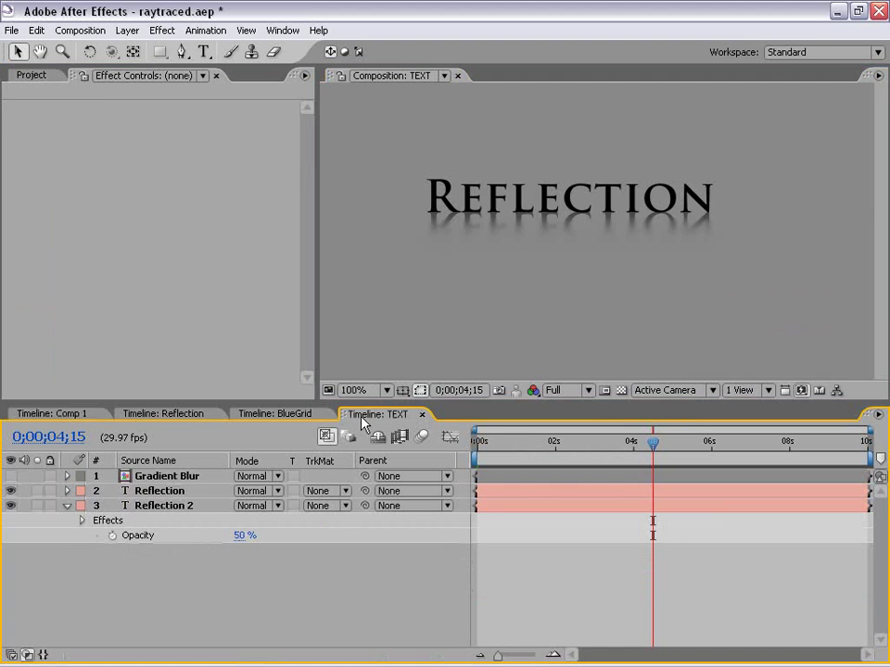
{"action": "left_click_drag", "start_coordinate": [653, 443], "coordinate": [406, 467]}
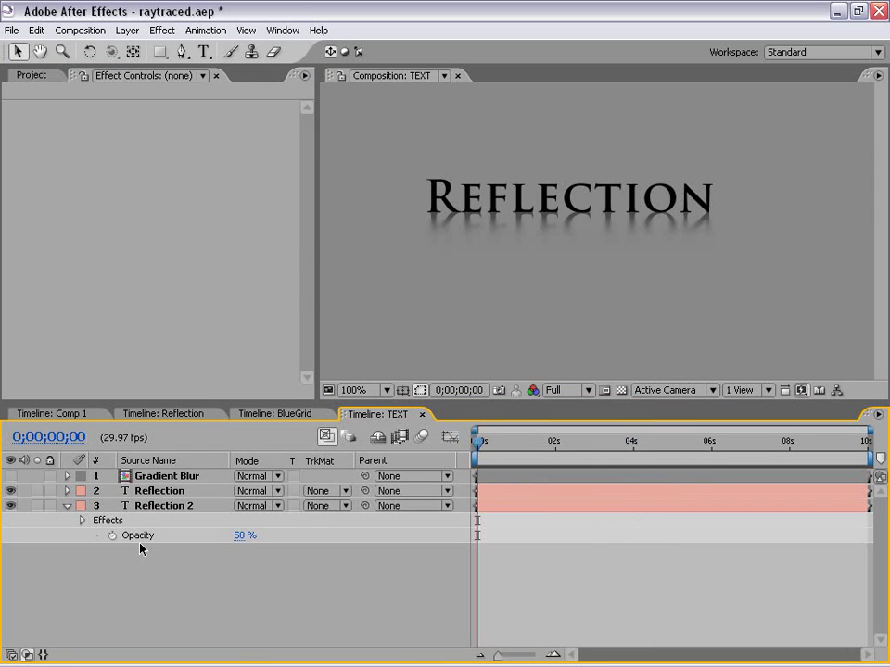
{"action": "left_click", "coordinate": [67, 506]}
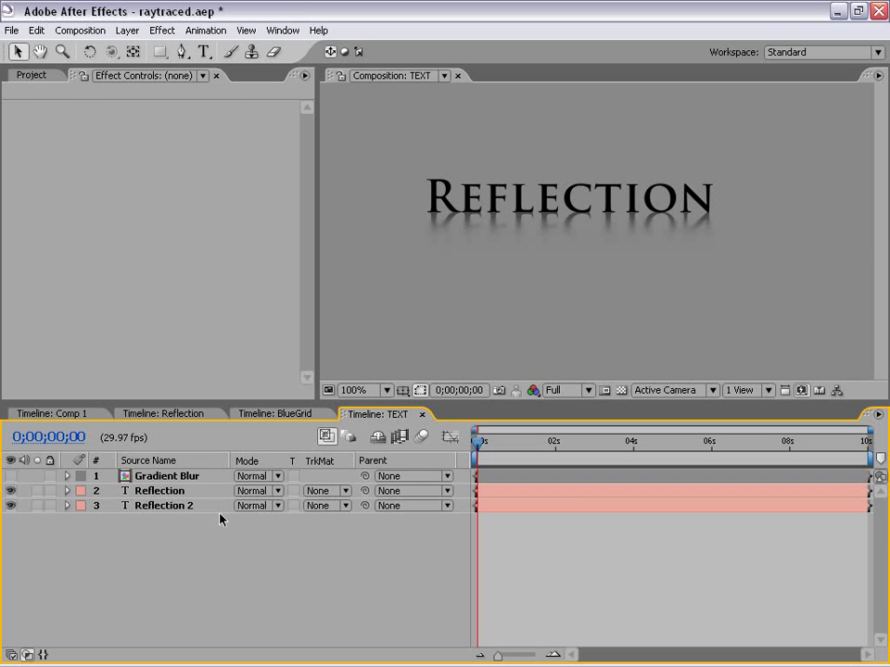
{"action": "left_click", "coordinate": [354, 507]}
{"action": "left_click_drag", "start_coordinate": [366, 507], "coordinate": [149, 491]}
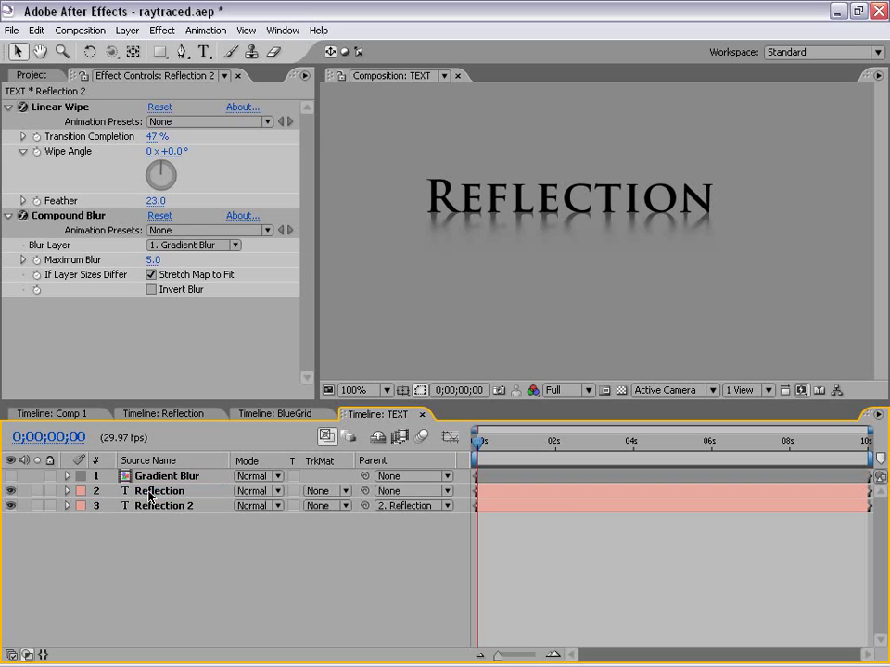
Move the Reflection text in the composition to check that its parented reflection follows.
{"action": "left_click", "coordinate": [174, 492]}
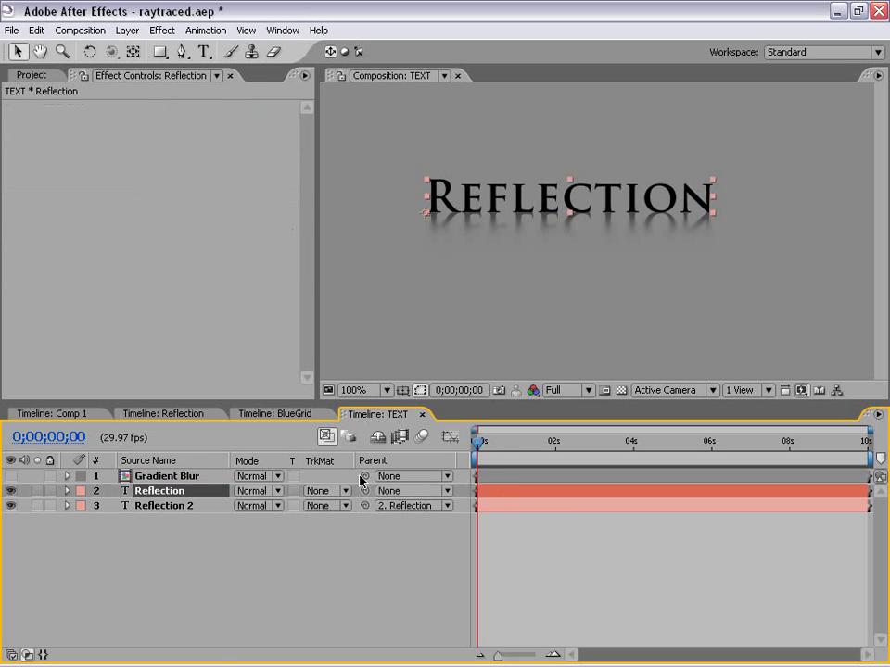
{"action": "left_click_drag", "start_coordinate": [545, 205], "coordinate": [572, 206]}
{"action": "scroll", "coordinate": [582, 206], "scroll_direction": "down", "scroll_amount": 1}
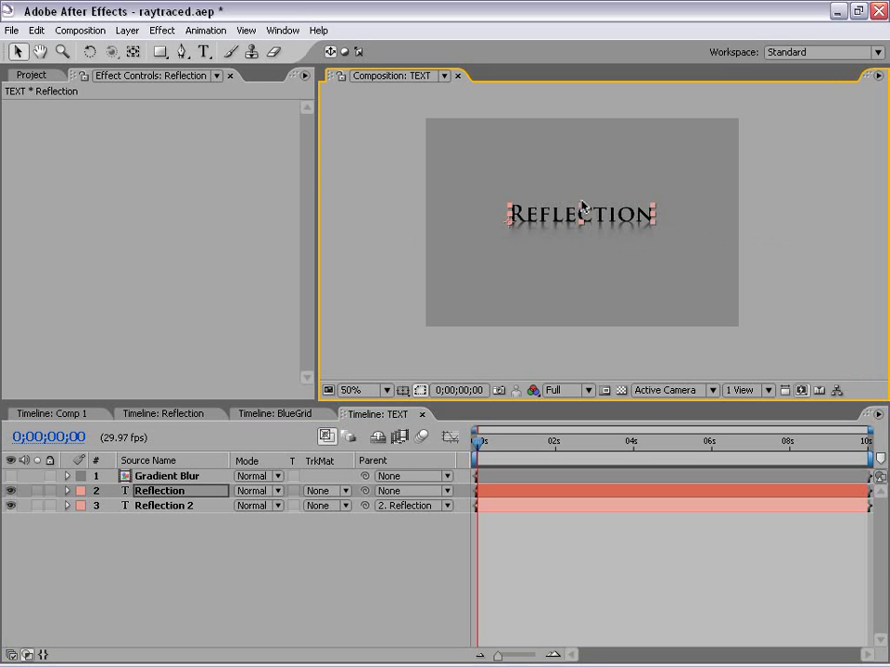
{"action": "scroll", "coordinate": [586, 250], "scroll_direction": "up", "scroll_amount": 1}
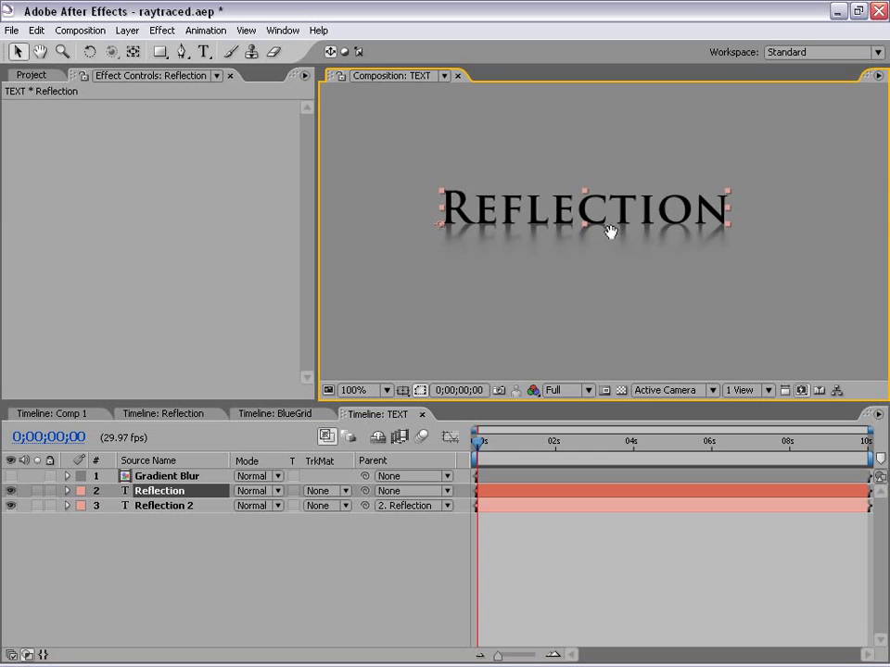
{"action": "left_click", "coordinate": [534, 567]}
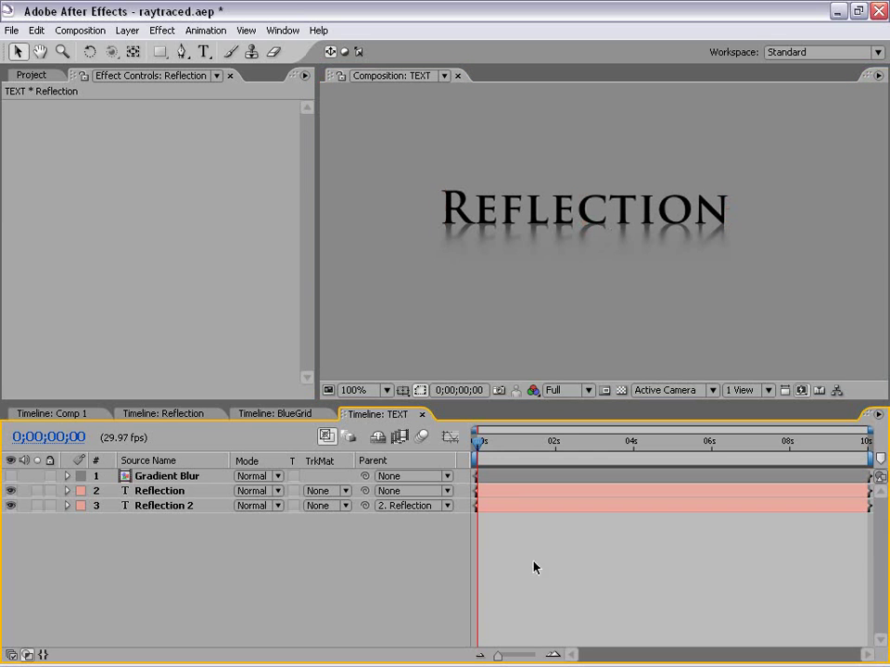
Add an expression to the Source Text property of the Reflection 2 layer.
{"action": "left_click", "coordinate": [67, 506]}
{"action": "left_click", "coordinate": [82, 550]}
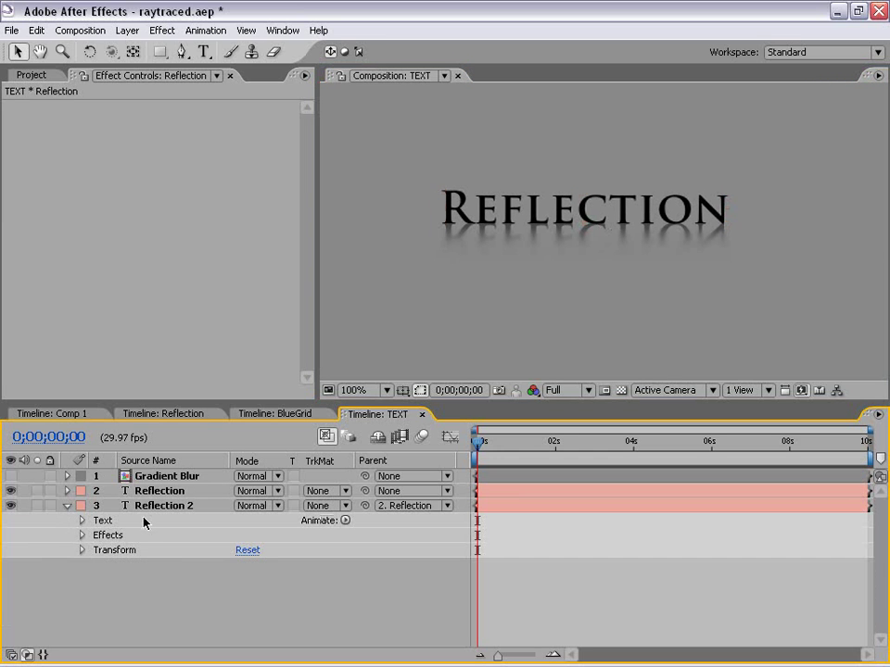
{"action": "left_click", "coordinate": [149, 508]}
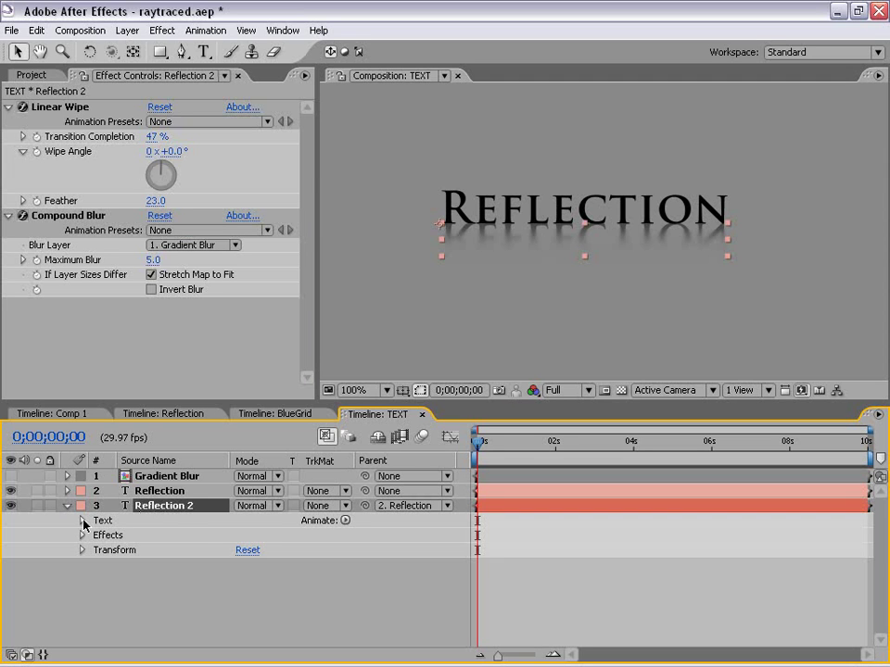
{"action": "left_click", "coordinate": [83, 521]}
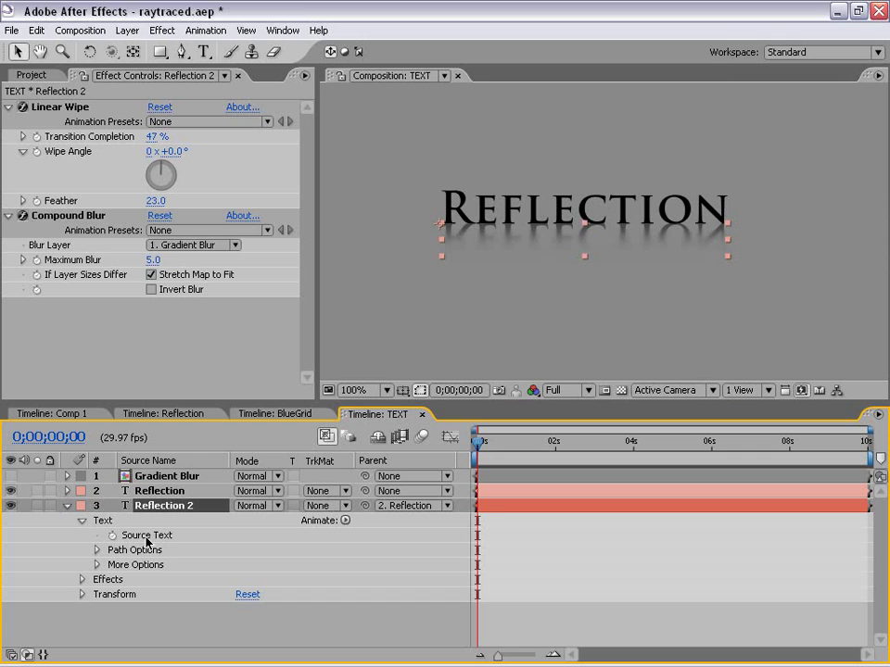
{"action": "left_click", "coordinate": [112, 535], "text": "alt"}
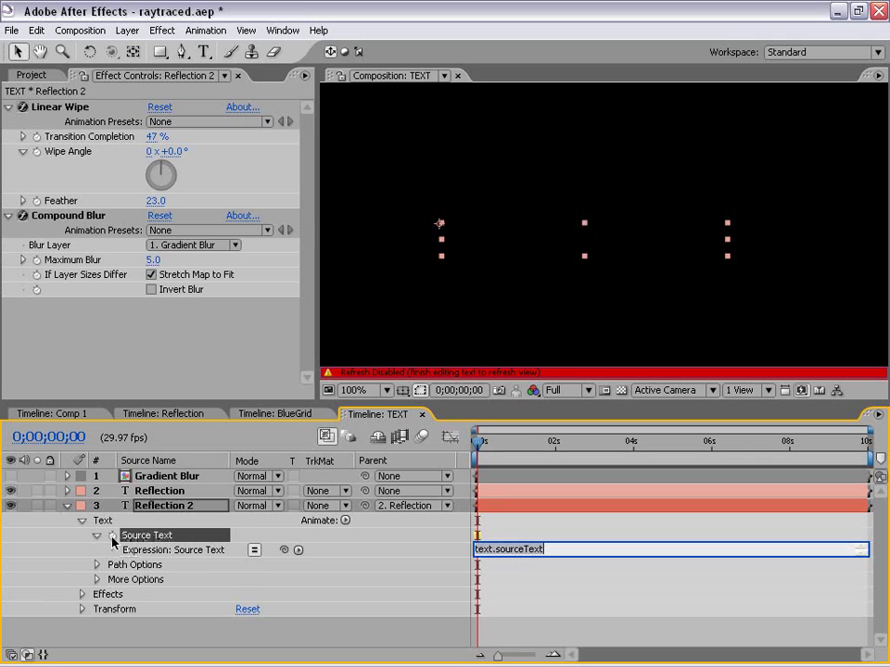
Link Reflection 2's Source Text to the Reflection layer's with the expression thisComp.layer("Reflection").text.sourceText.
{"action": "left_click", "coordinate": [67, 490]}
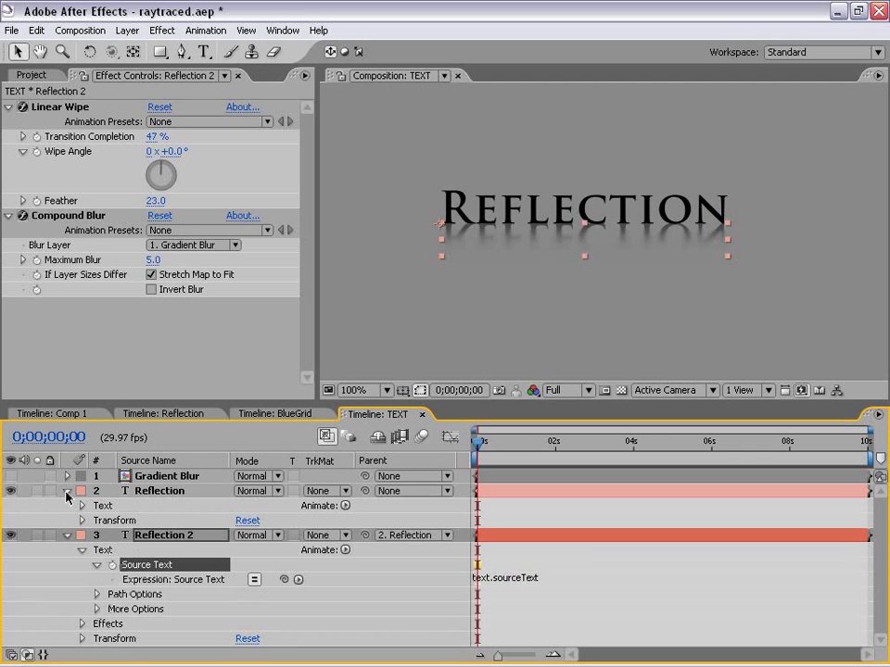
{"action": "left_click", "coordinate": [82, 505]}
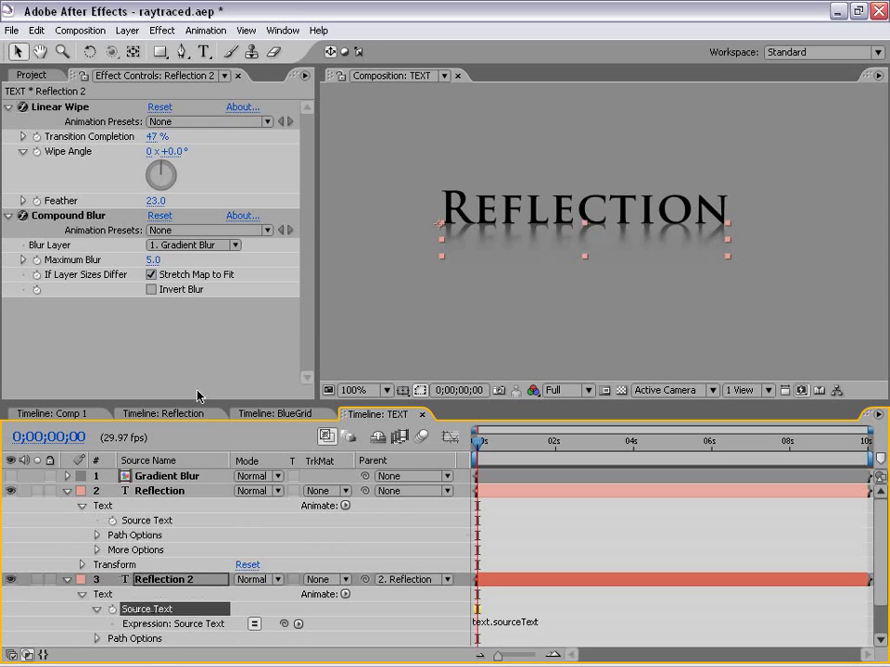
{"action": "left_click_drag", "start_coordinate": [197, 403], "coordinate": [197, 321]}
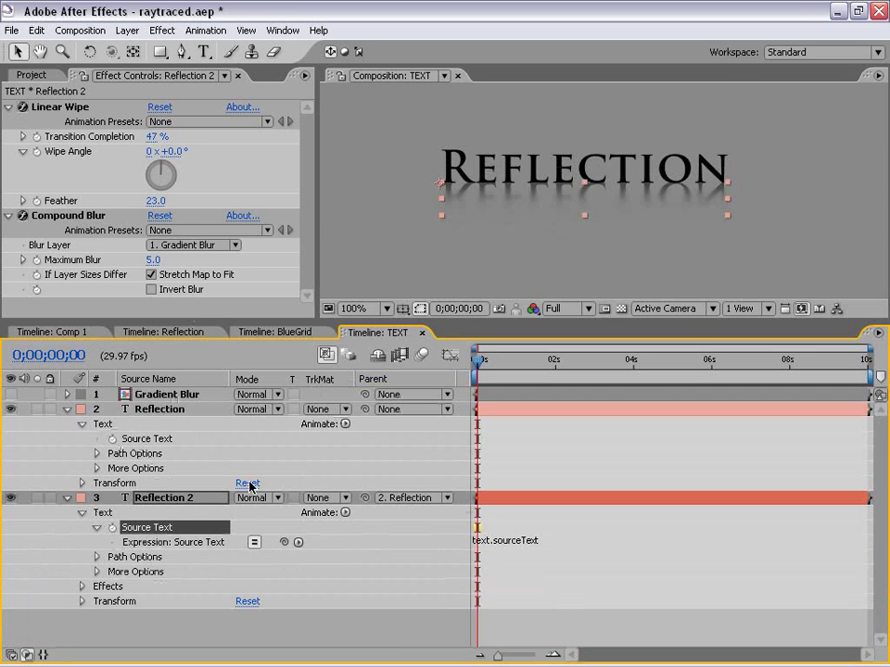
{"action": "left_click", "coordinate": [284, 543]}
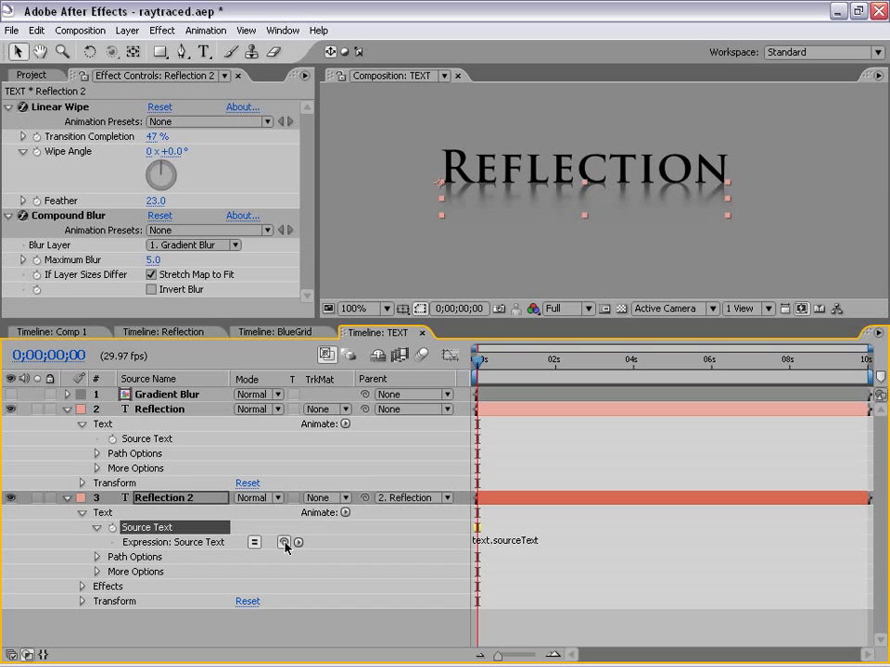
{"action": "left_click_drag", "start_coordinate": [285, 543], "coordinate": [162, 446]}
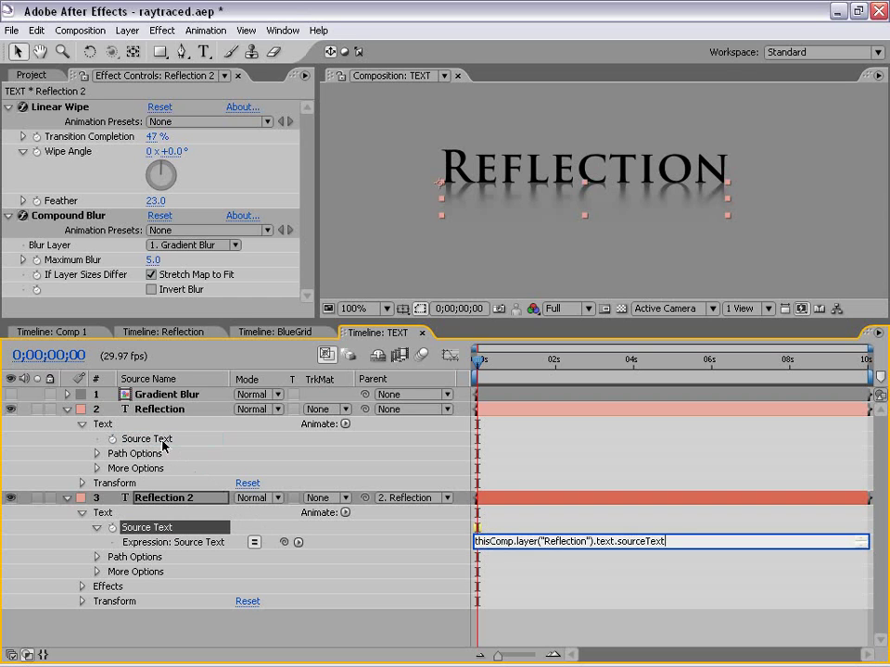
{"action": "left_click", "coordinate": [587, 584]}
Replace the Reflection layer's text with "CreativeCow" to test the linked reflection.
{"action": "left_click", "coordinate": [506, 409]}
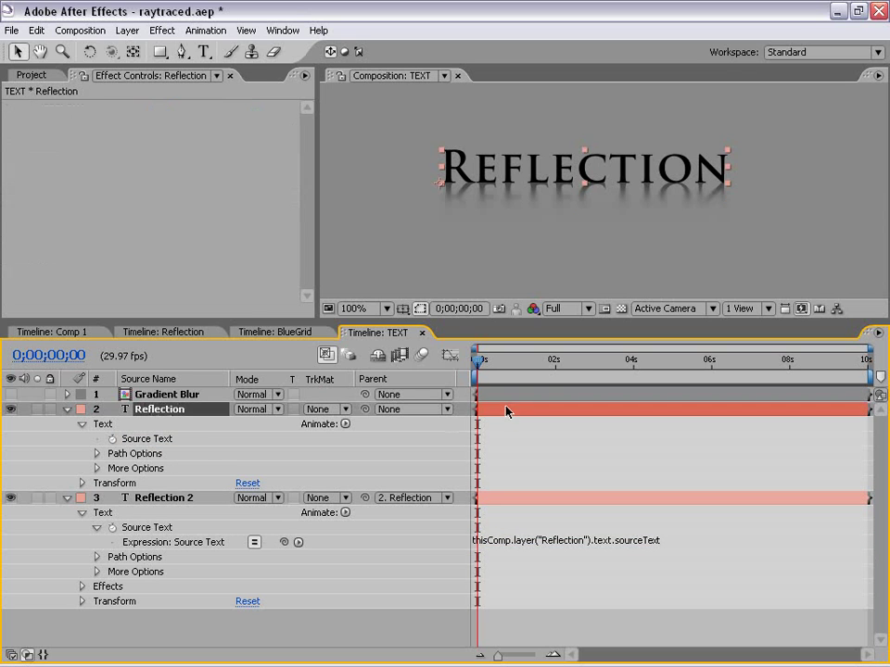
{"action": "double_click", "coordinate": [522, 176]}
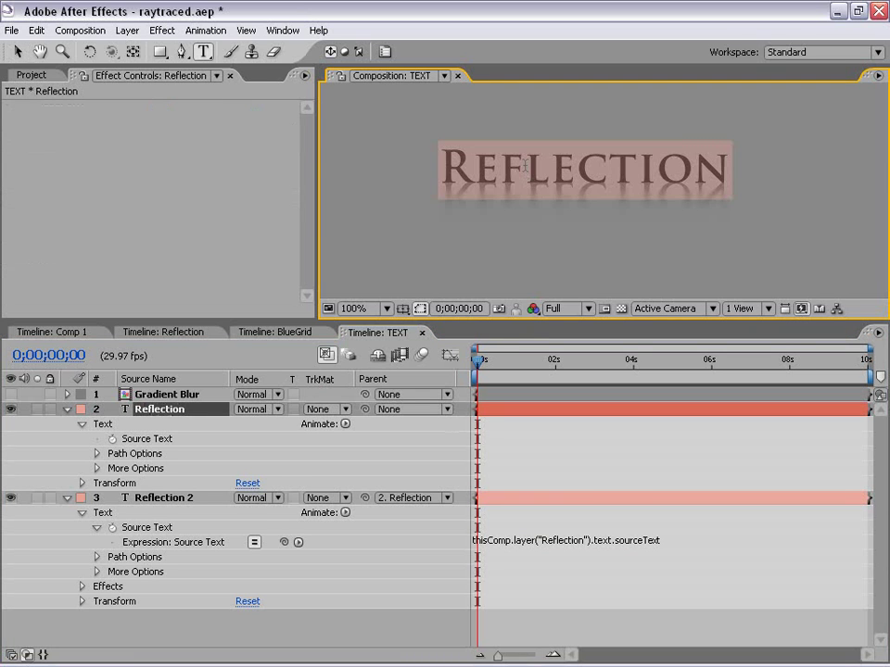
{"action": "type", "text": "Crea"}
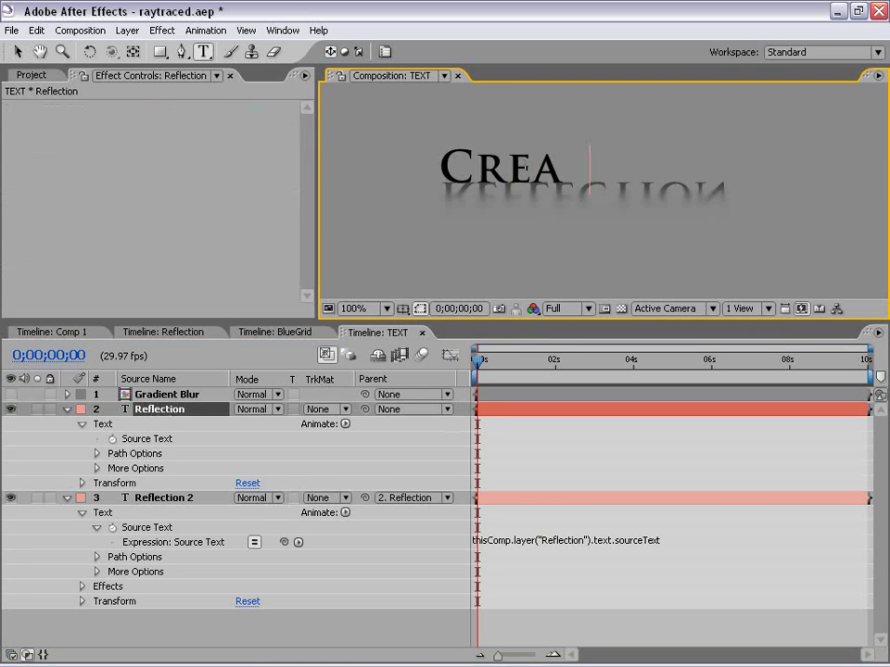
{"action": "type", "text": "tive Co"}
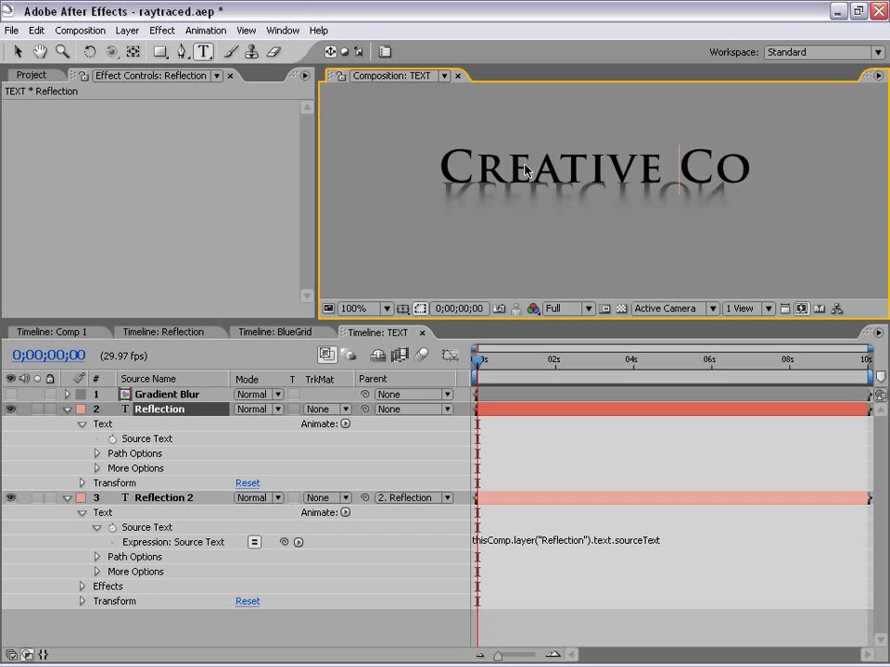
{"action": "key", "text": "BackSpace"}
{"action": "key", "text": "BackSpace"}
{"action": "key", "text": "BackSpace"}
{"action": "type", "text": "Cow"}
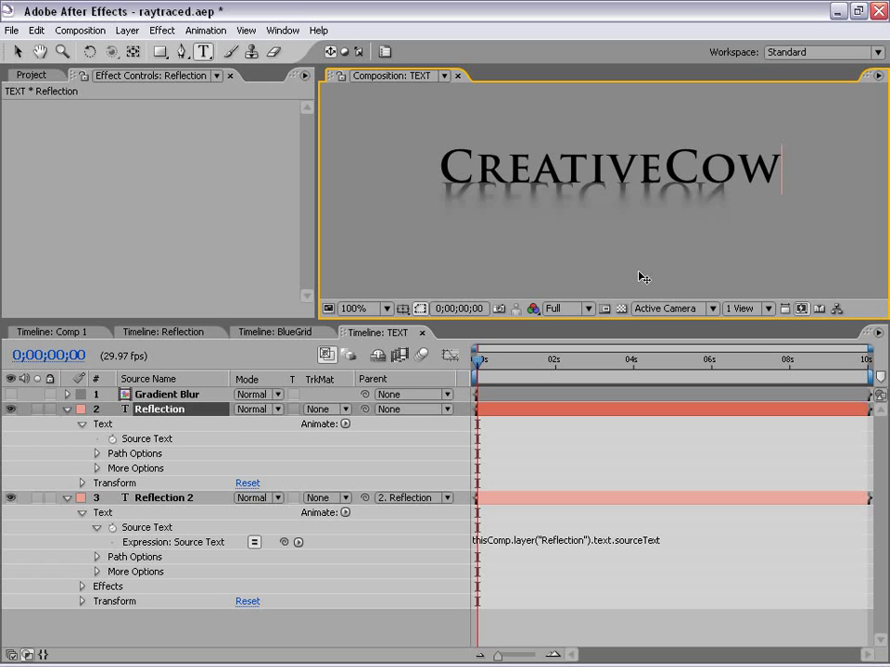
{"action": "key", "text": "KP_Enter"}
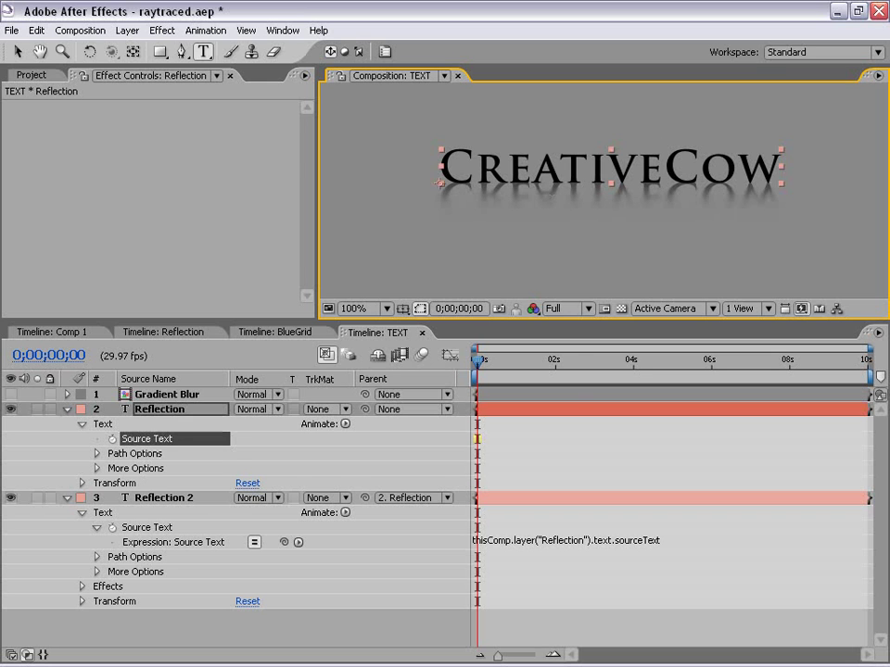
{"action": "key", "text": "v"}
{"action": "left_click", "coordinate": [546, 461]}
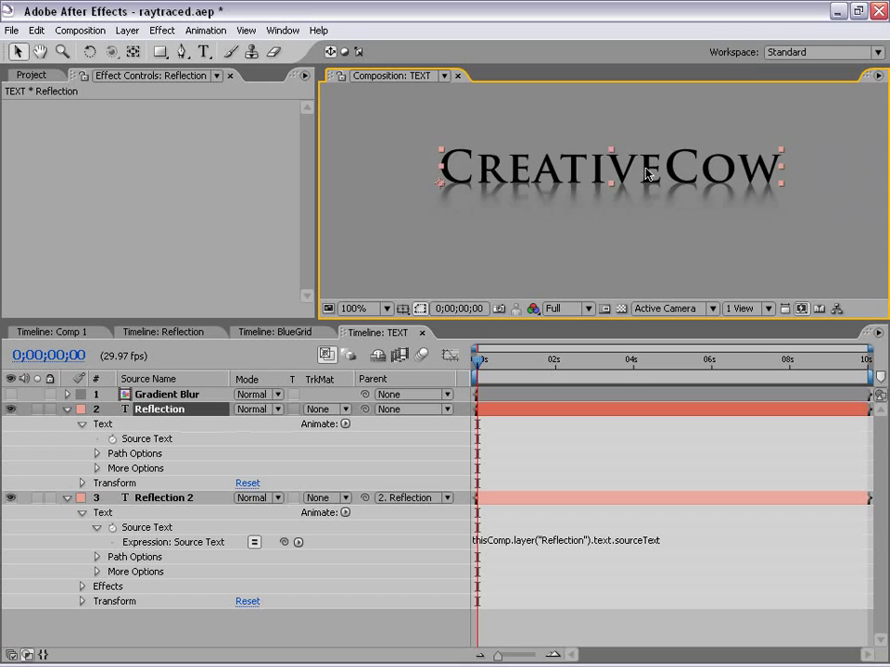
Try moving the CreativeCow text upward within the TEXT composition to see how its reflection blur responds, and undo the moves.
{"action": "key", "text": "comma"}
{"action": "key", "text": "comma"}
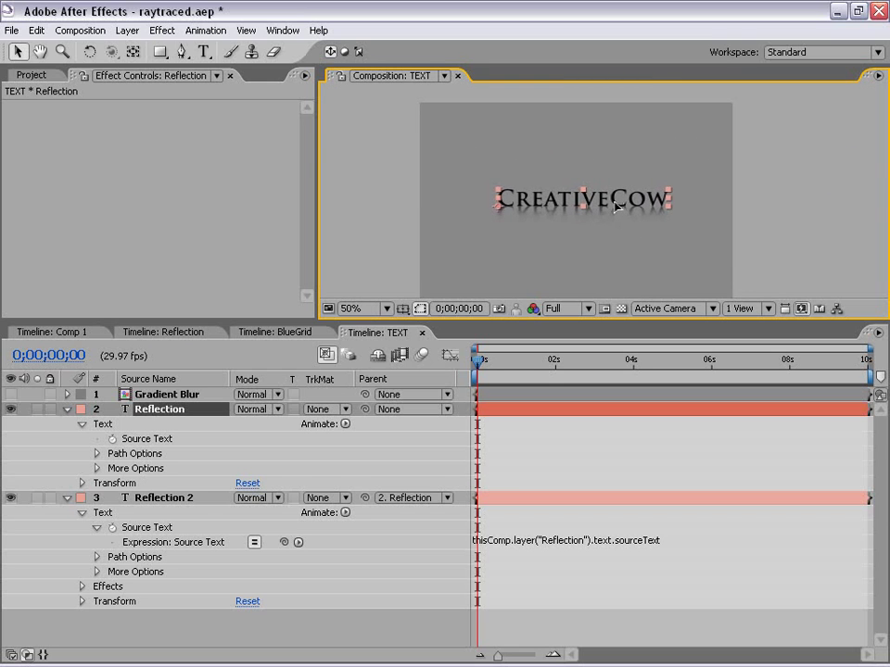
{"action": "left_click_drag", "start_coordinate": [612, 207], "coordinate": [617, 160]}
{"action": "key", "text": "period"}
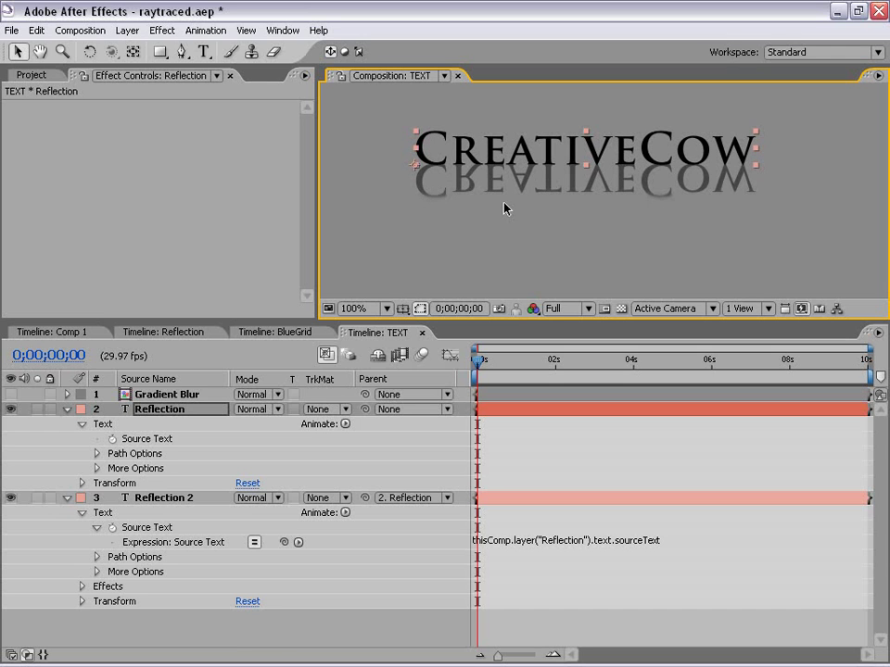
{"action": "key", "text": "ctrl+z"}
{"action": "left_click_drag", "start_coordinate": [605, 186], "coordinate": [586, 193]}
{"action": "key", "text": "ctrl+z"}
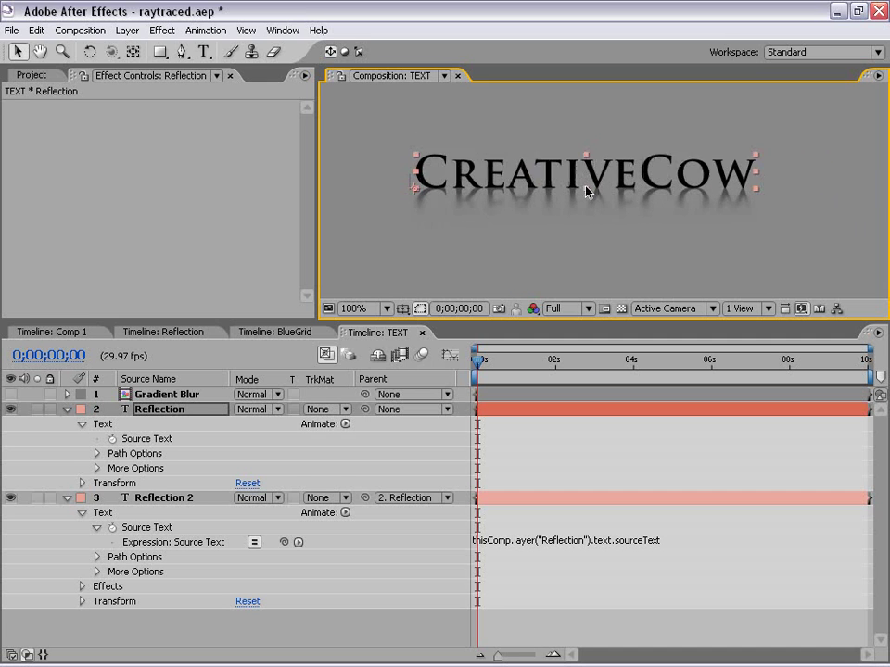
{"action": "key", "text": "comma"}
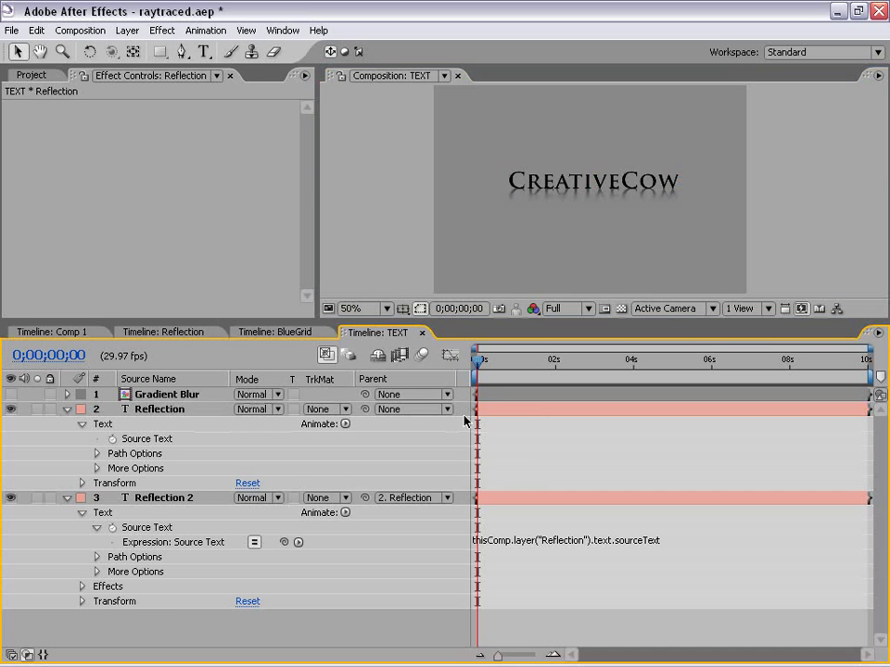
Check the updated text and its reflection in Comp 1 at an enlarged view, and save the project.
{"action": "left_click", "coordinate": [52, 331]}
{"action": "key", "text": "grave"}
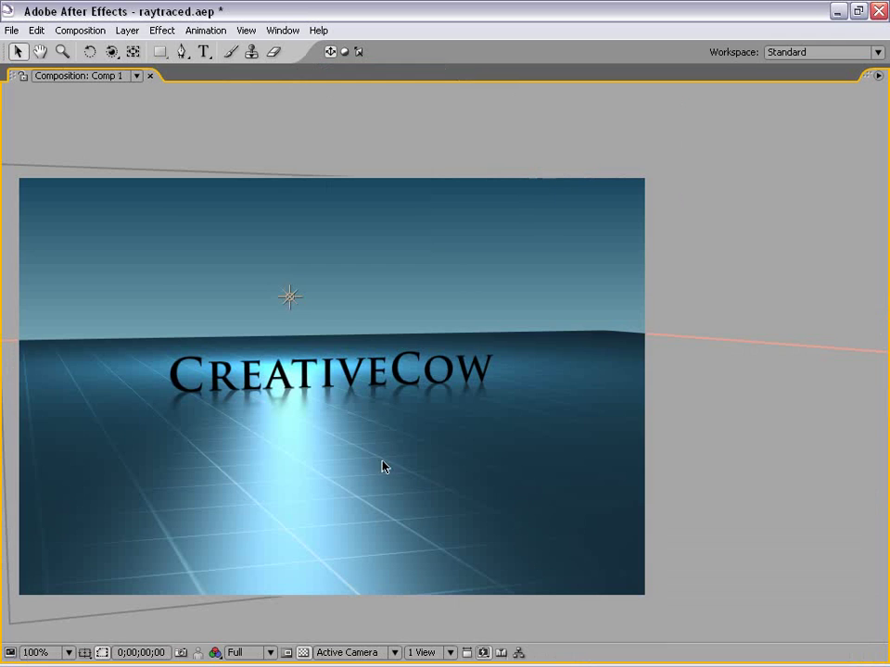
{"action": "left_click_drag", "start_coordinate": [385, 466], "coordinate": [557, 377]}
{"action": "key", "text": "grave"}
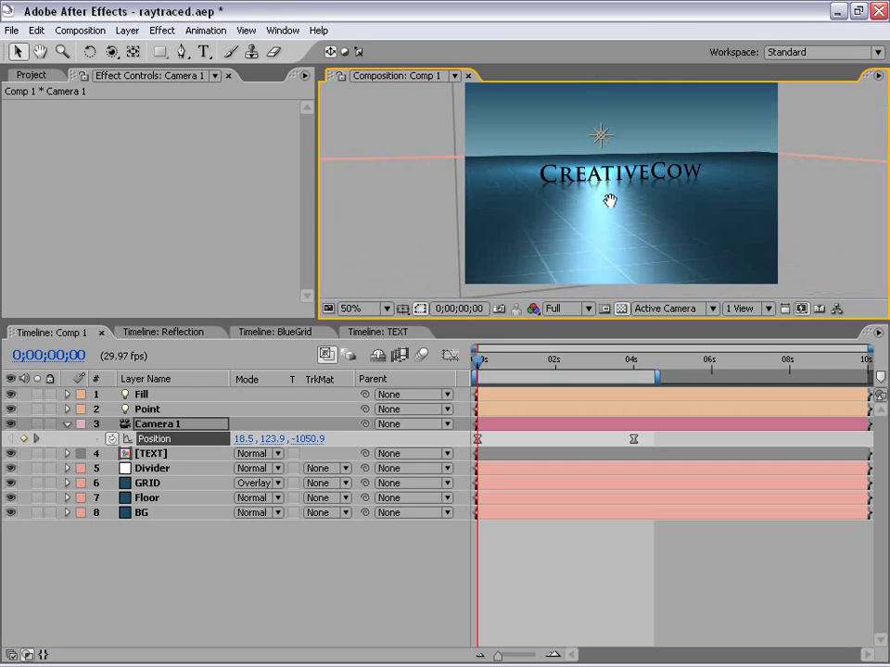
{"action": "left_click_drag", "start_coordinate": [610, 201], "coordinate": [546, 207]}
{"action": "key", "text": "ctrl+s"}
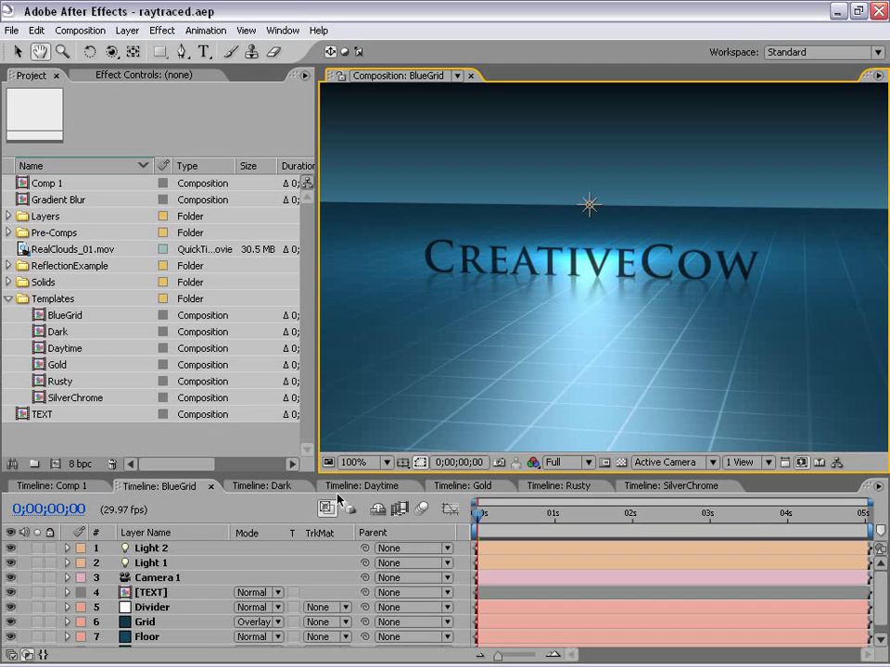
Review the Dark and Daytime template compositions, viewing the Dark camera move at 0;00;01;17.
{"action": "left_click", "coordinate": [257, 494]}
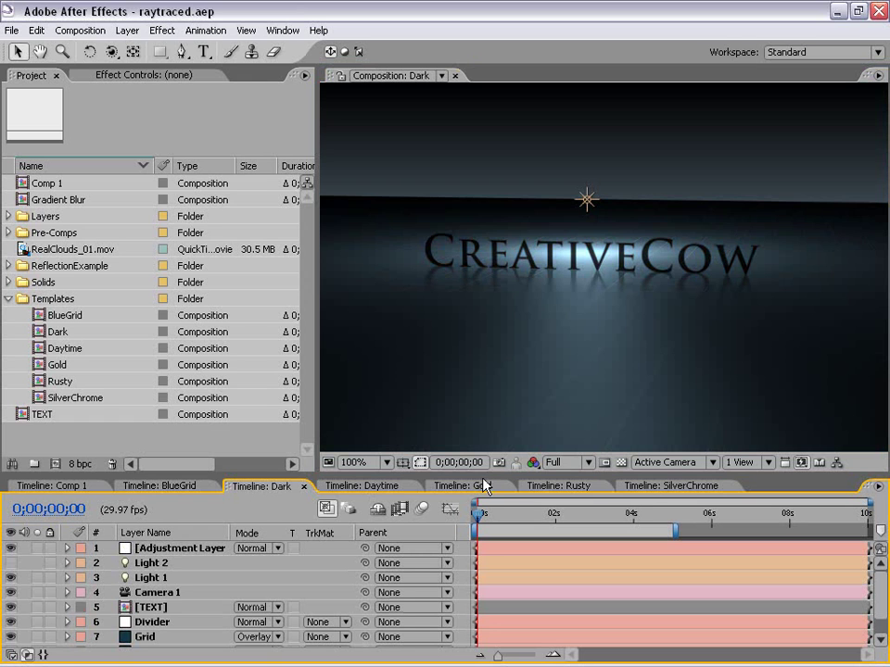
{"action": "left_click_drag", "start_coordinate": [478, 515], "coordinate": [538, 517]}
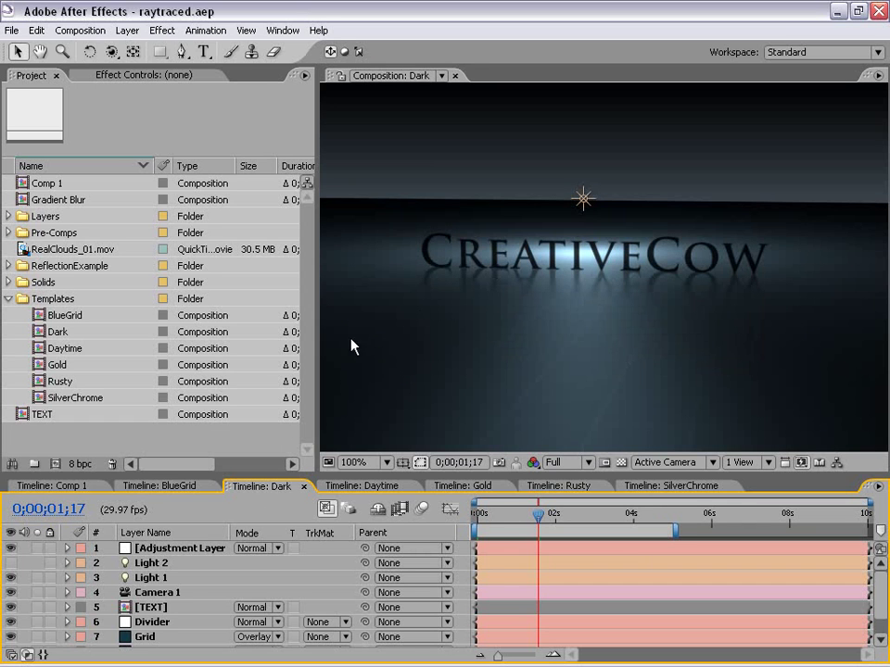
{"action": "left_click", "coordinate": [397, 486]}
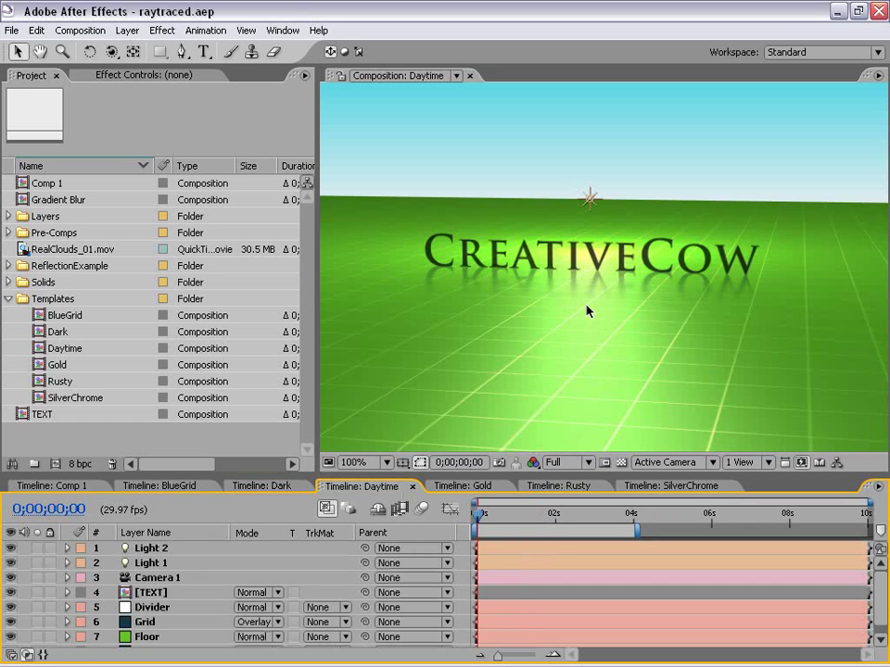
{"action": "scroll", "coordinate": [637, 358], "scroll_direction": "down", "scroll_amount": 2}
{"action": "scroll", "coordinate": [617, 349], "scroll_direction": "up", "scroll_amount": 2}
{"action": "left_click_drag", "start_coordinate": [618, 348], "coordinate": [636, 323]}
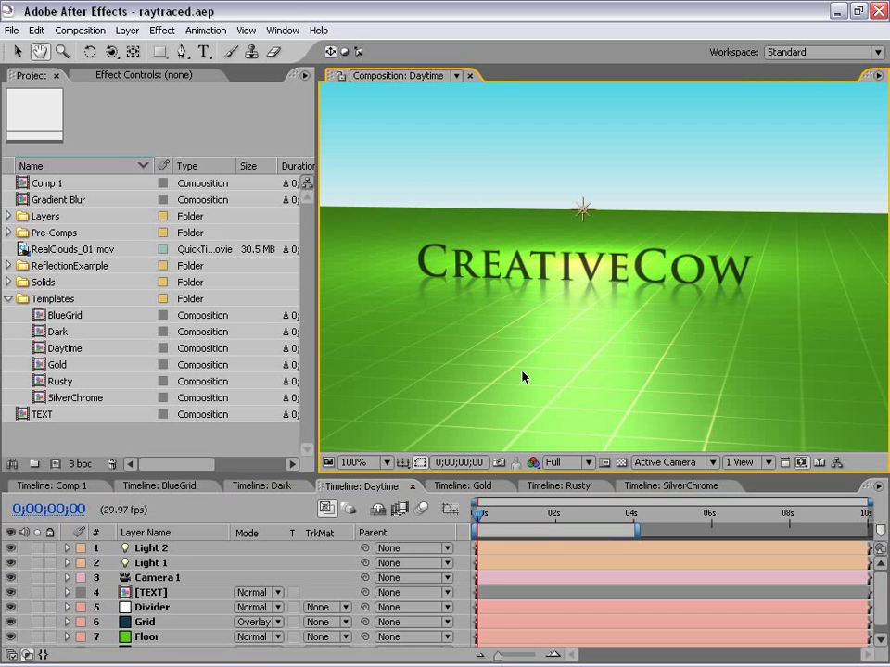
Compare the Gold, Rusty, SilverChrome and VC compositions, viewing the SilverChrome camera move at 0;00;03;16.
{"action": "left_click", "coordinate": [461, 485]}
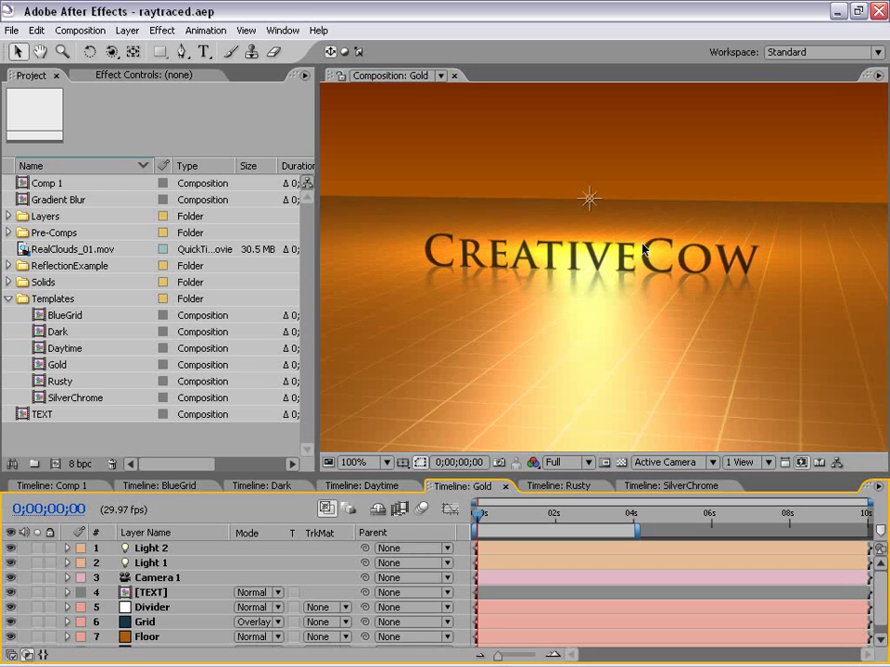
{"action": "left_click", "coordinate": [553, 489]}
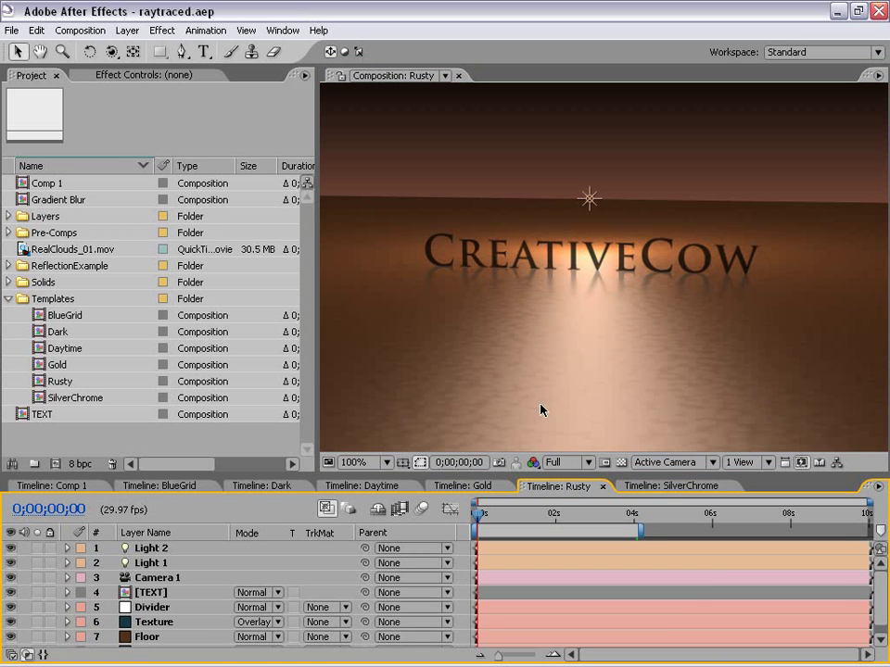
{"action": "left_click", "coordinate": [668, 487]}
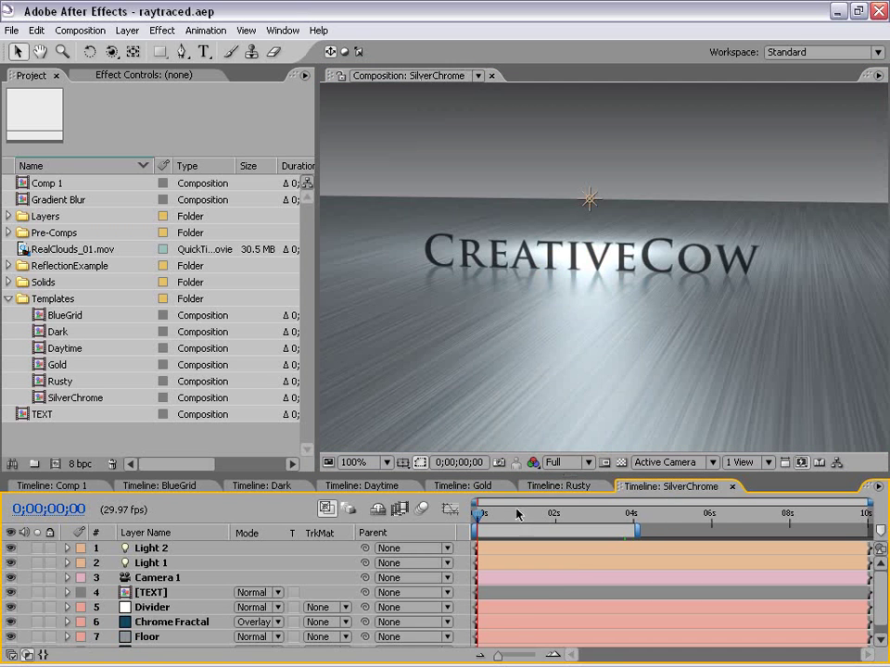
{"action": "left_click", "coordinate": [615, 516]}
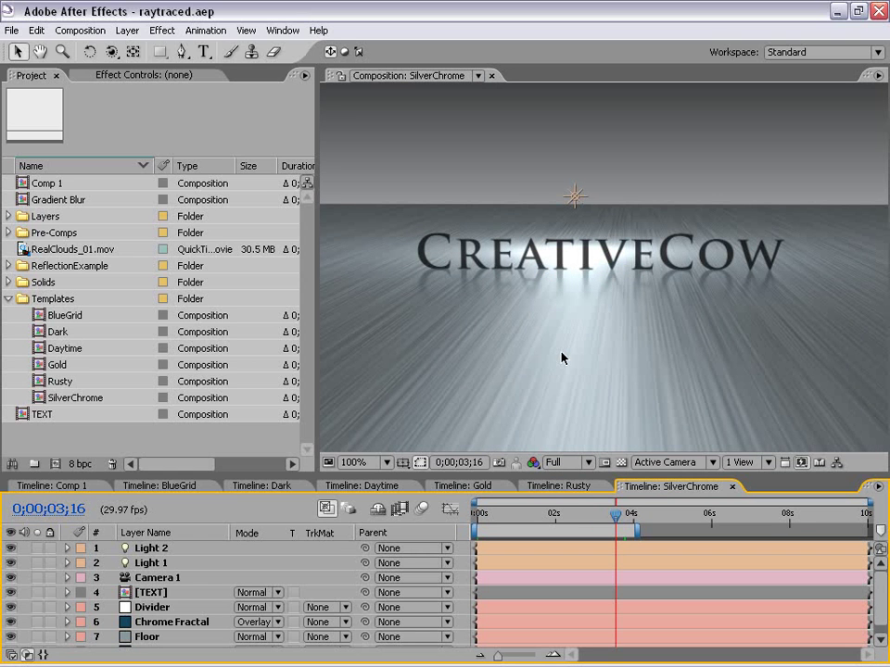
{"action": "left_click", "coordinate": [263, 487]}
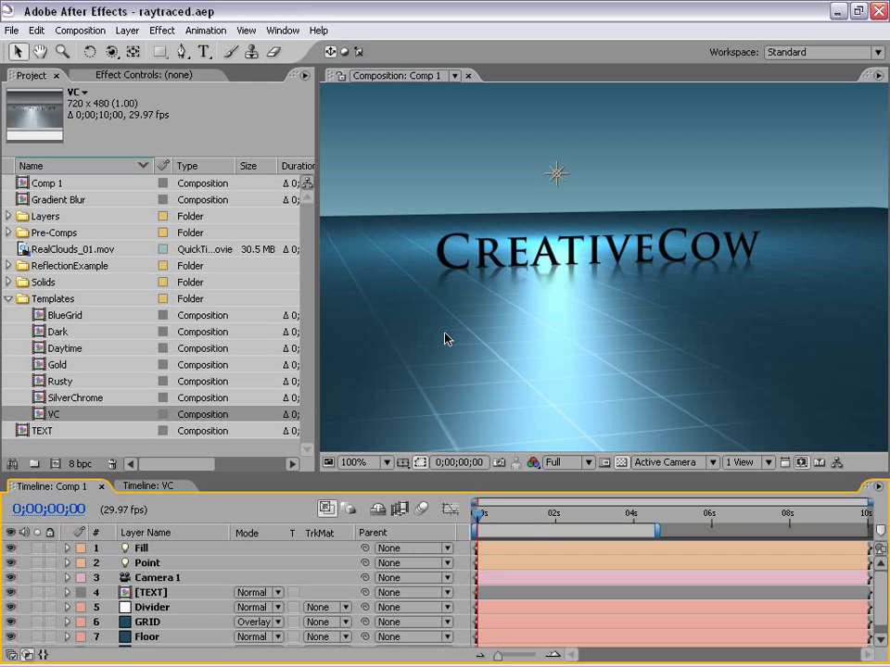
{"action": "left_click", "coordinate": [148, 485]}
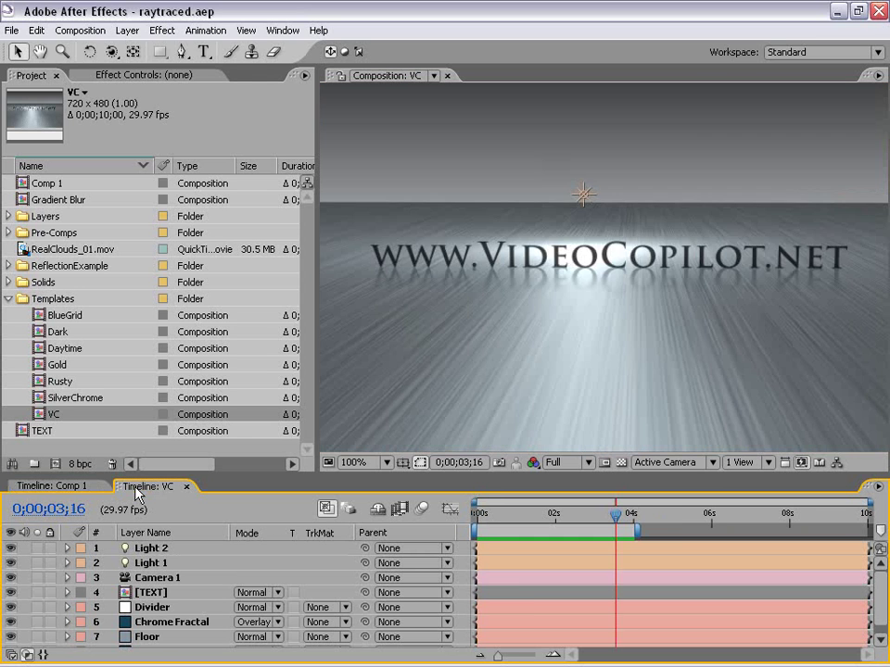